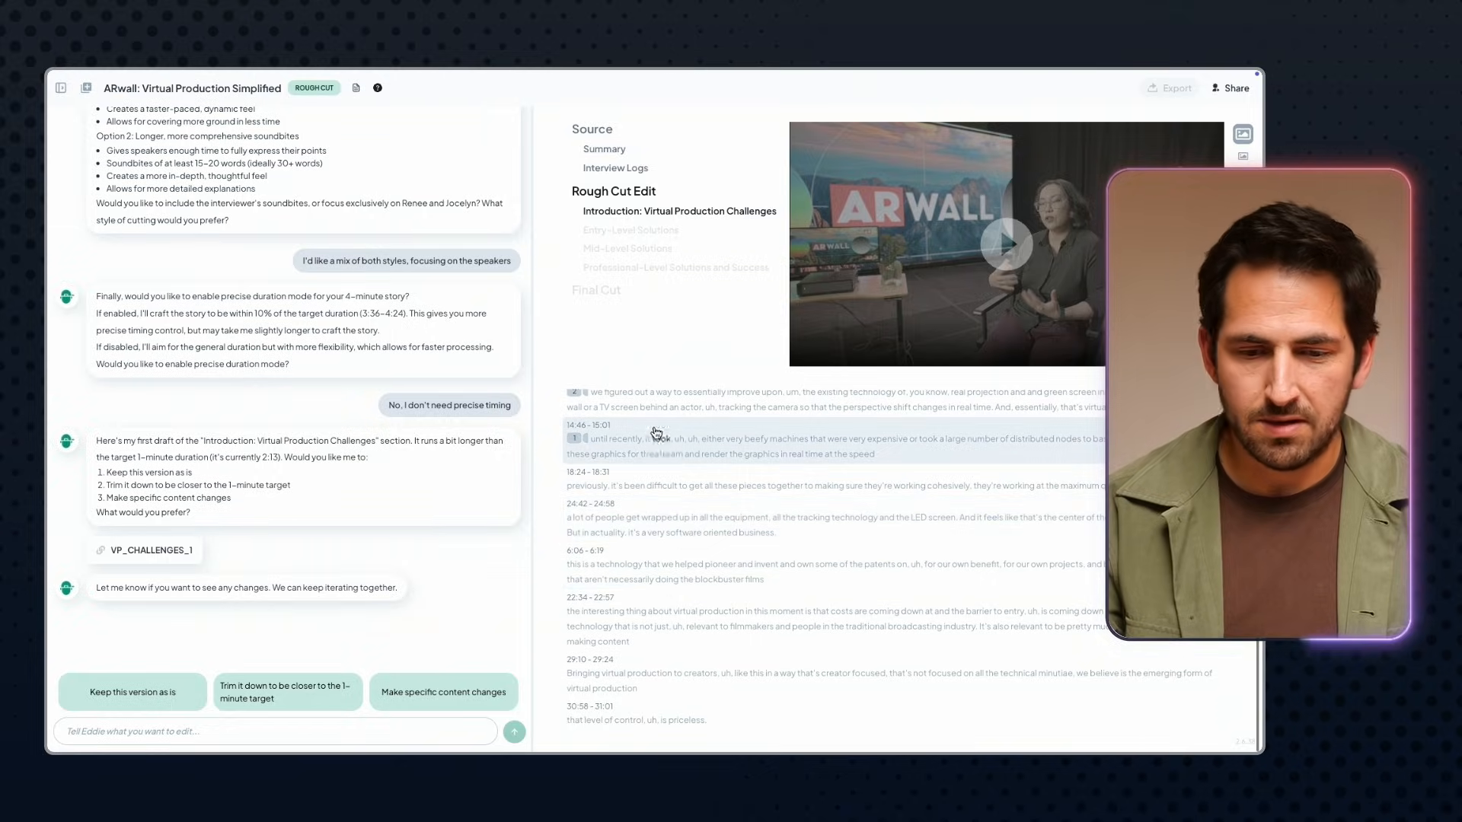
- Review the VP_CHALLENGES_1 sound bites and ask for a better introduction line that specifically states virtual production and its problem and challenges
{"action": "scroll", "coordinate": [657, 433], "scroll_direction": "up", "scroll_amount": 2}
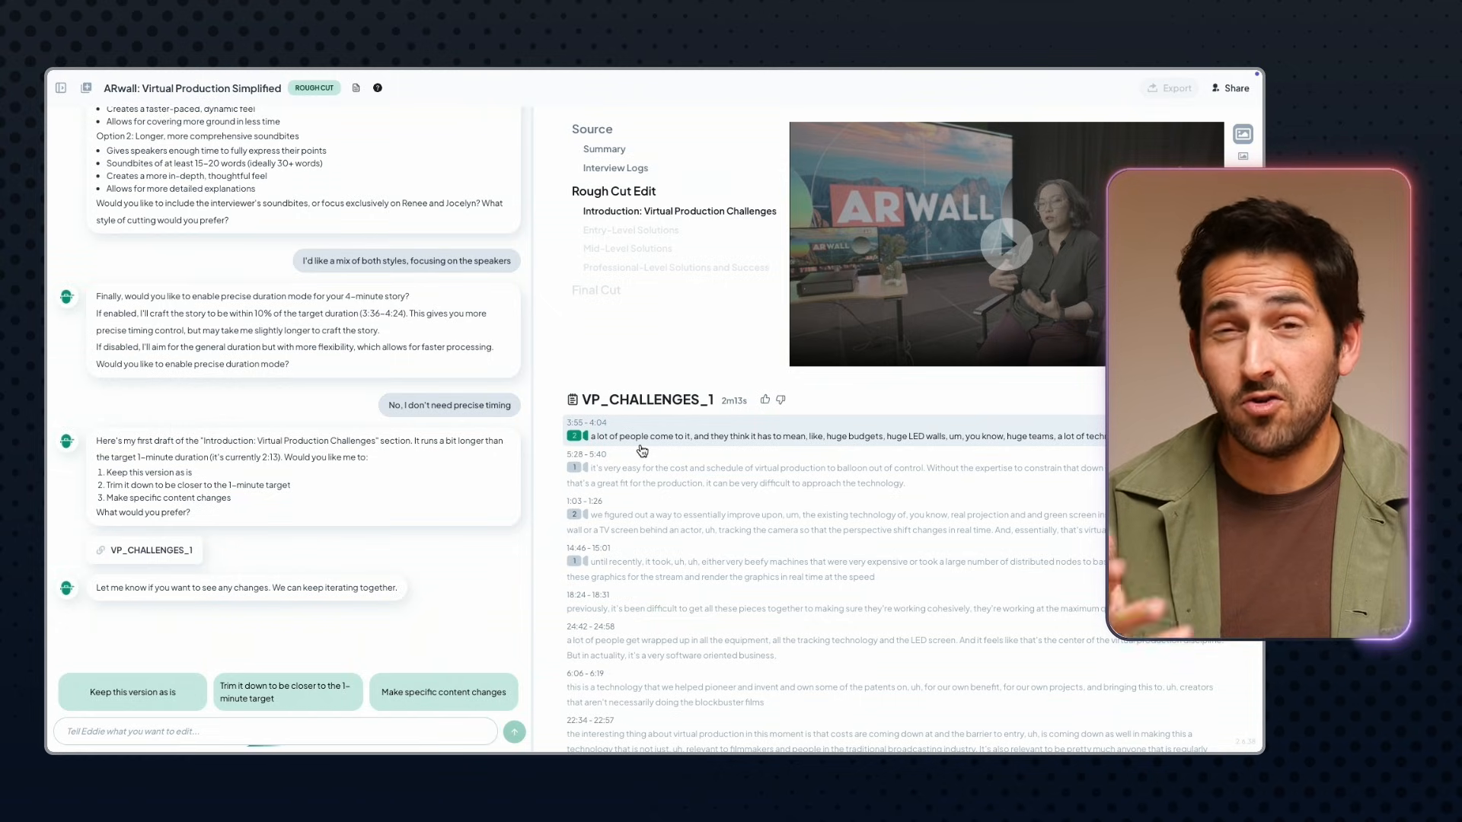
{"action": "scroll", "coordinate": [633, 495], "scroll_direction": "down", "scroll_amount": 3}
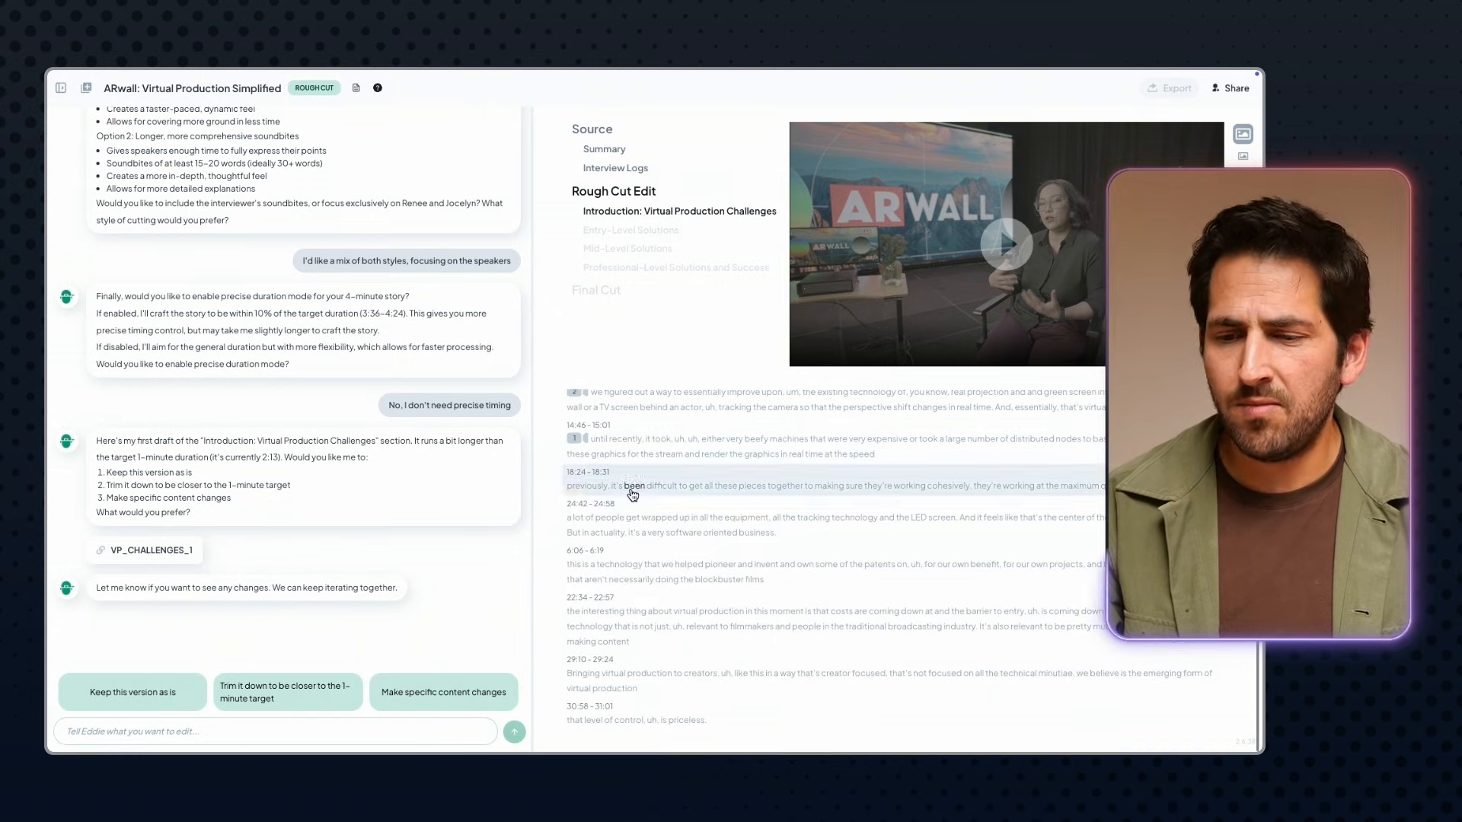
{"action": "scroll", "coordinate": [633, 495], "scroll_direction": "up", "scroll_amount": 3}
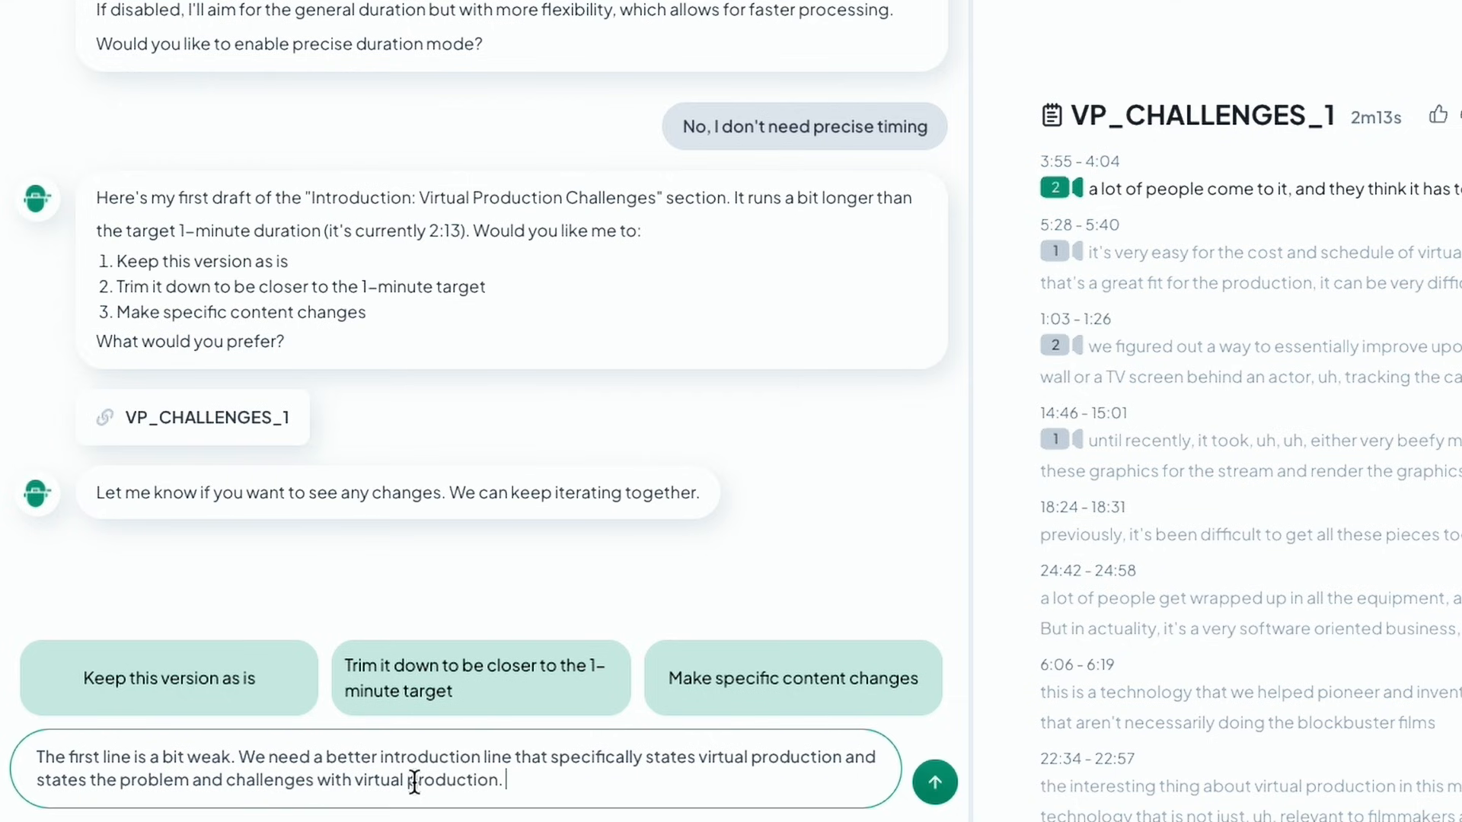
{"action": "key", "text": "Return"}
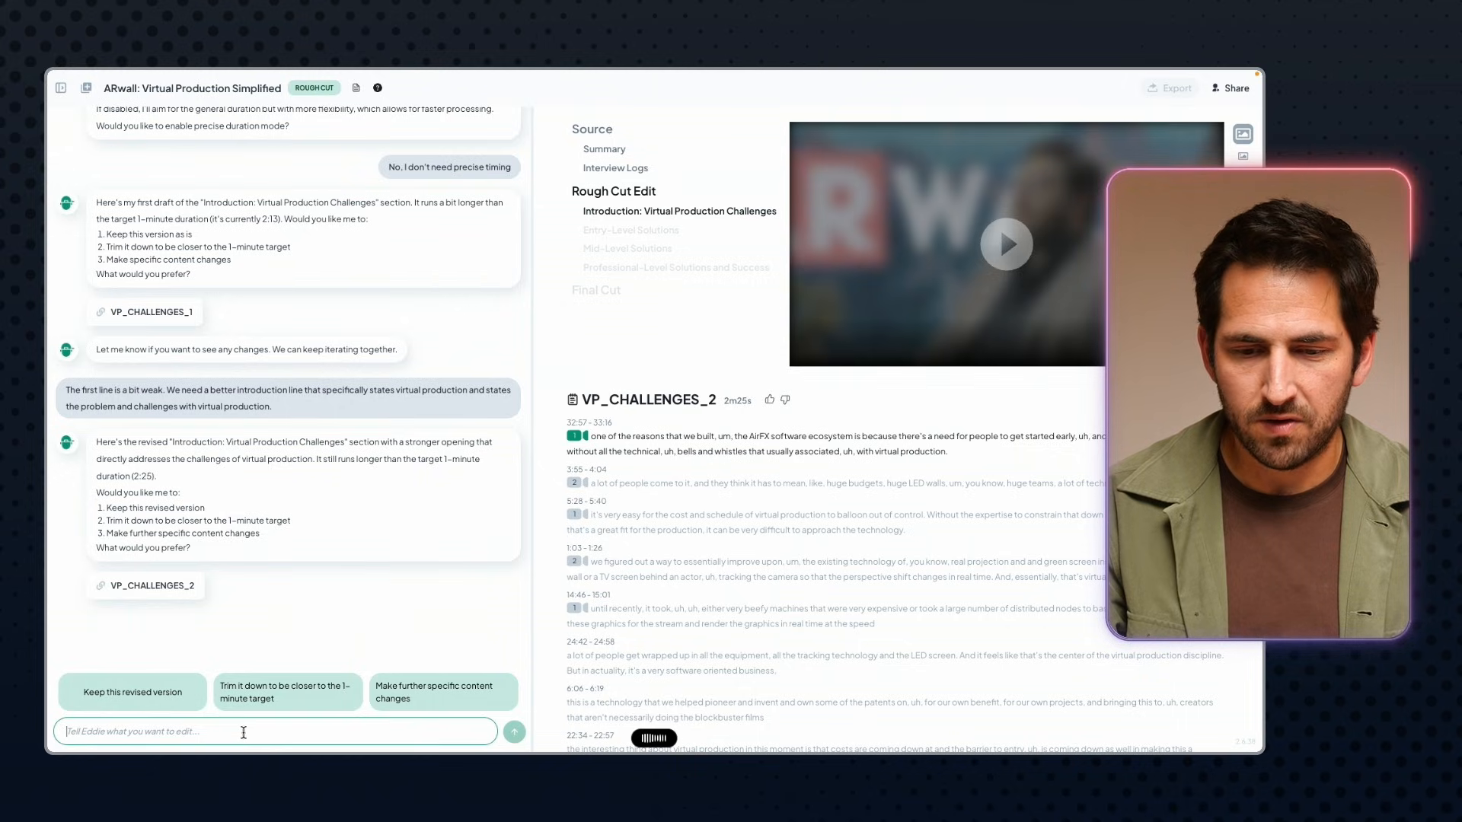
- Send a revision request to say "virtual production" in the very first sound bite
{"action": "type", "text": "It still doesn't say \"virtual production\" in the very first line. We need to say \"virtual production\" in the very first sound byte."}
{"action": "key", "text": "Return"}
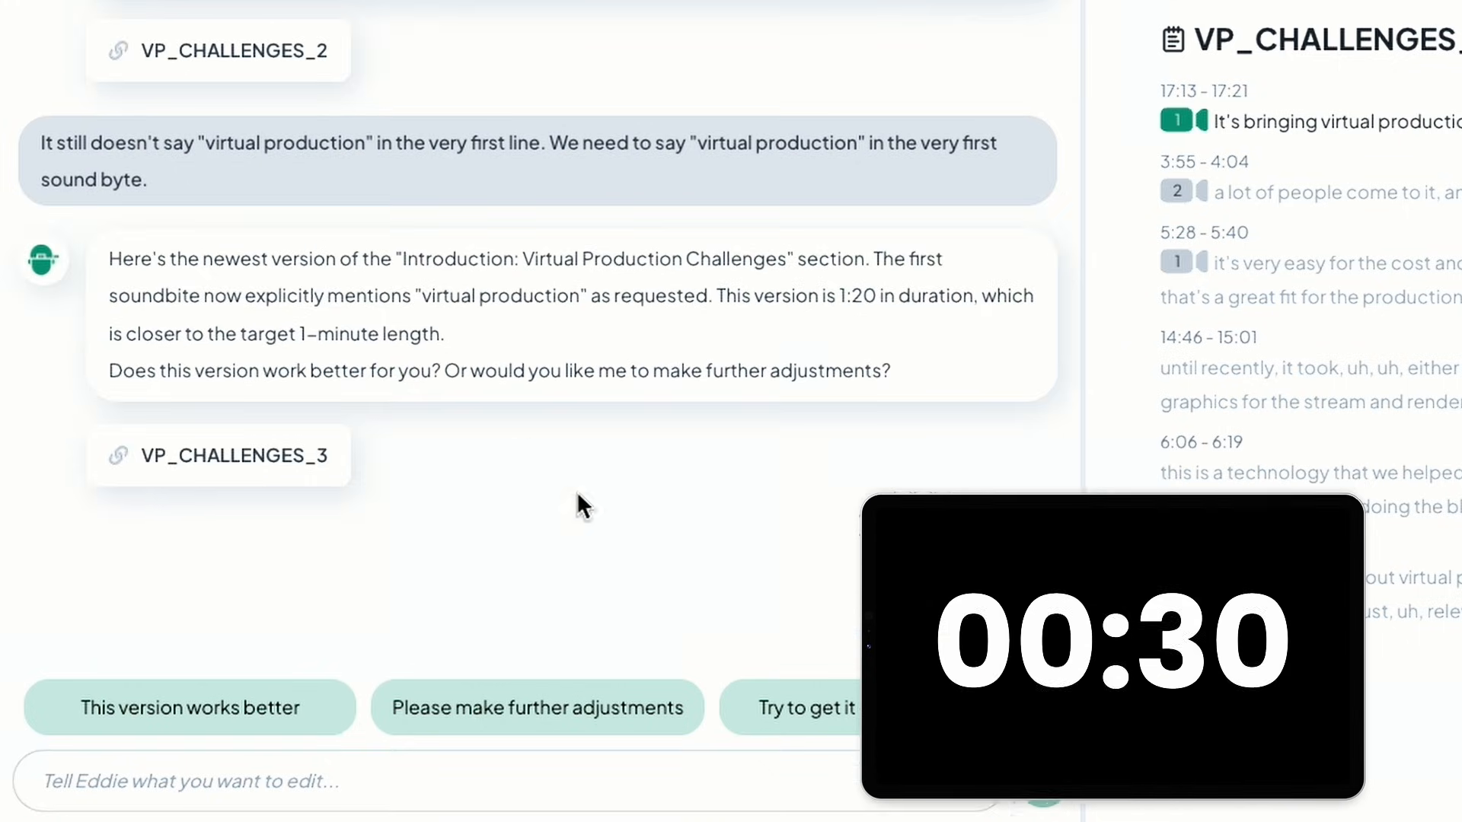
- Request further adjustments so the first sentence explains what virtual production is, followed by the challenges of doing virtual production
{"action": "left_click", "coordinate": [559, 719]}
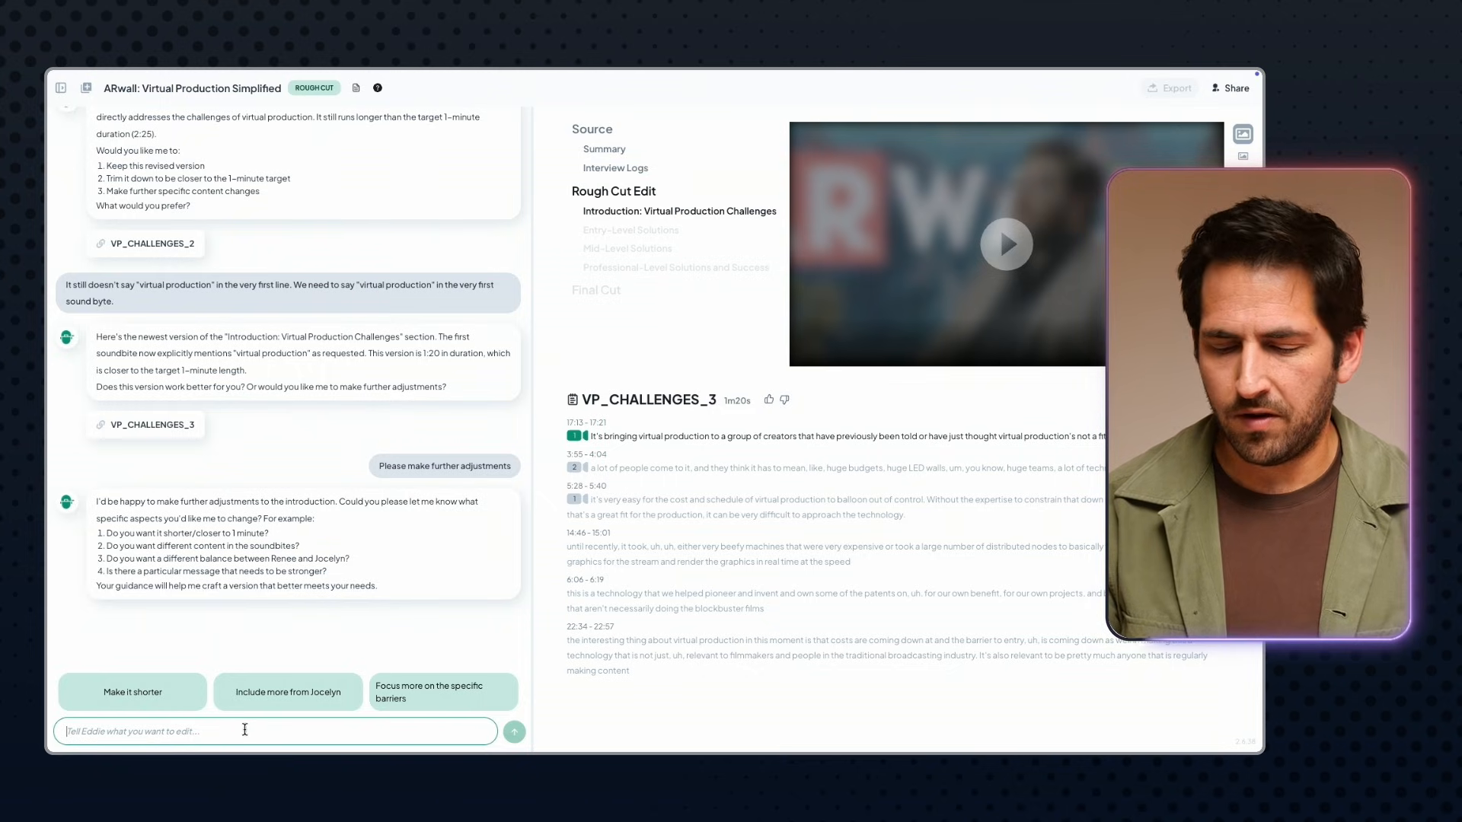
{"action": "key", "text": "fn"}
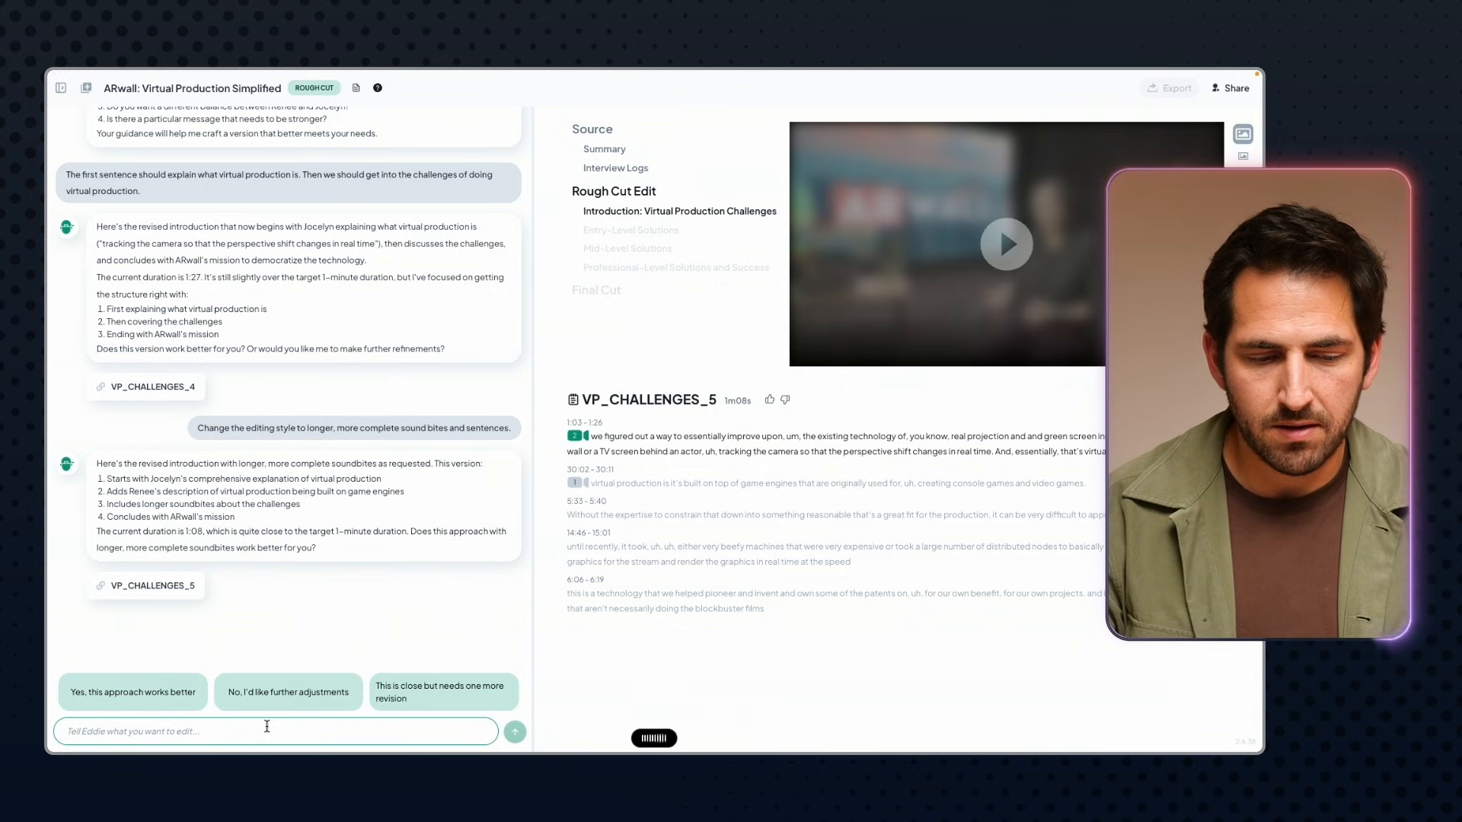
- Request a first section built from the line about virtual production costs ballooning out of control, and play the revised cut
{"action": "key", "text": "ctrl+v"}
{"action": "key", "text": "Return"}
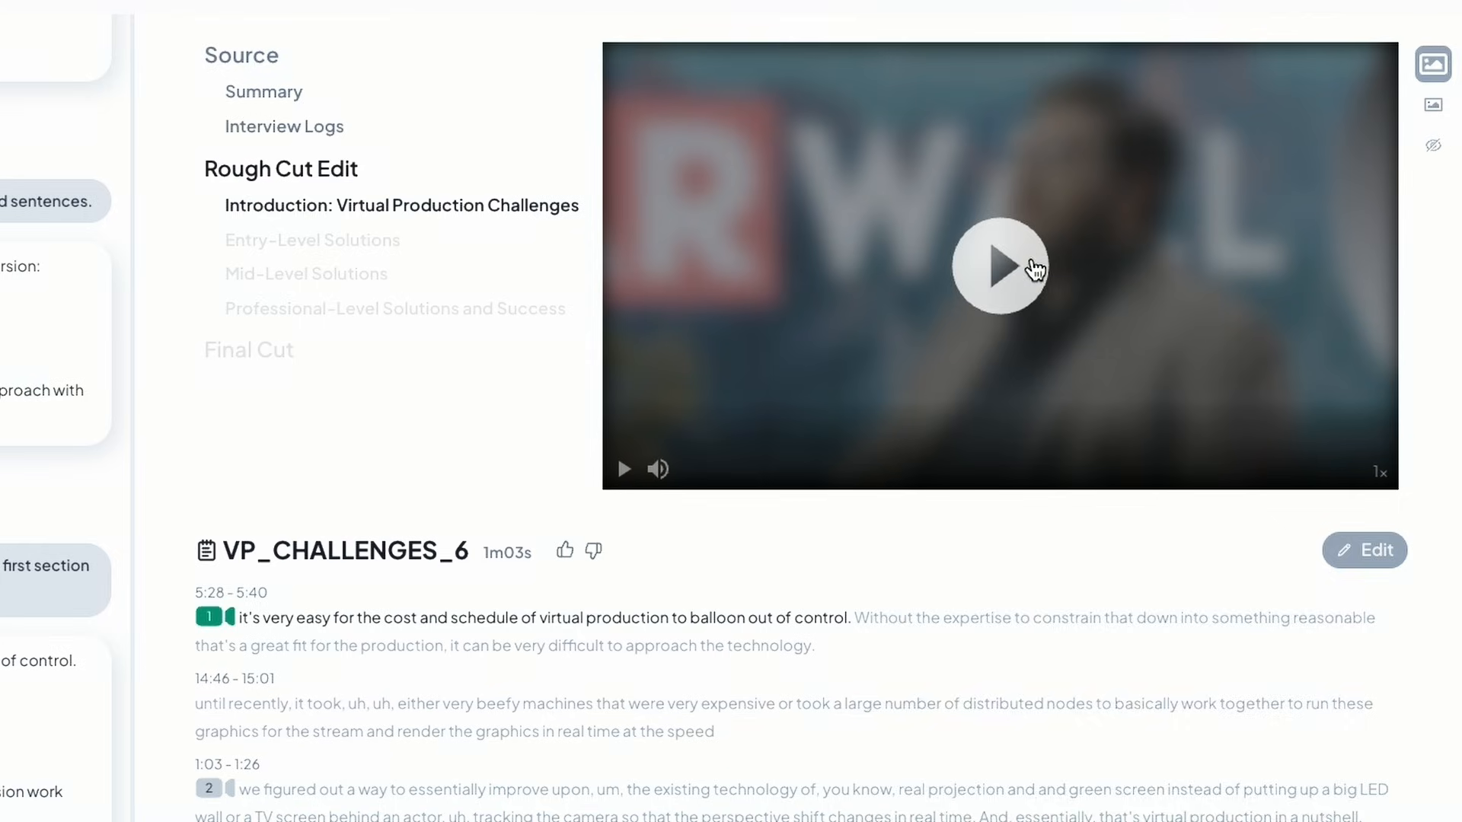
{"action": "left_click", "coordinate": [1019, 264]}
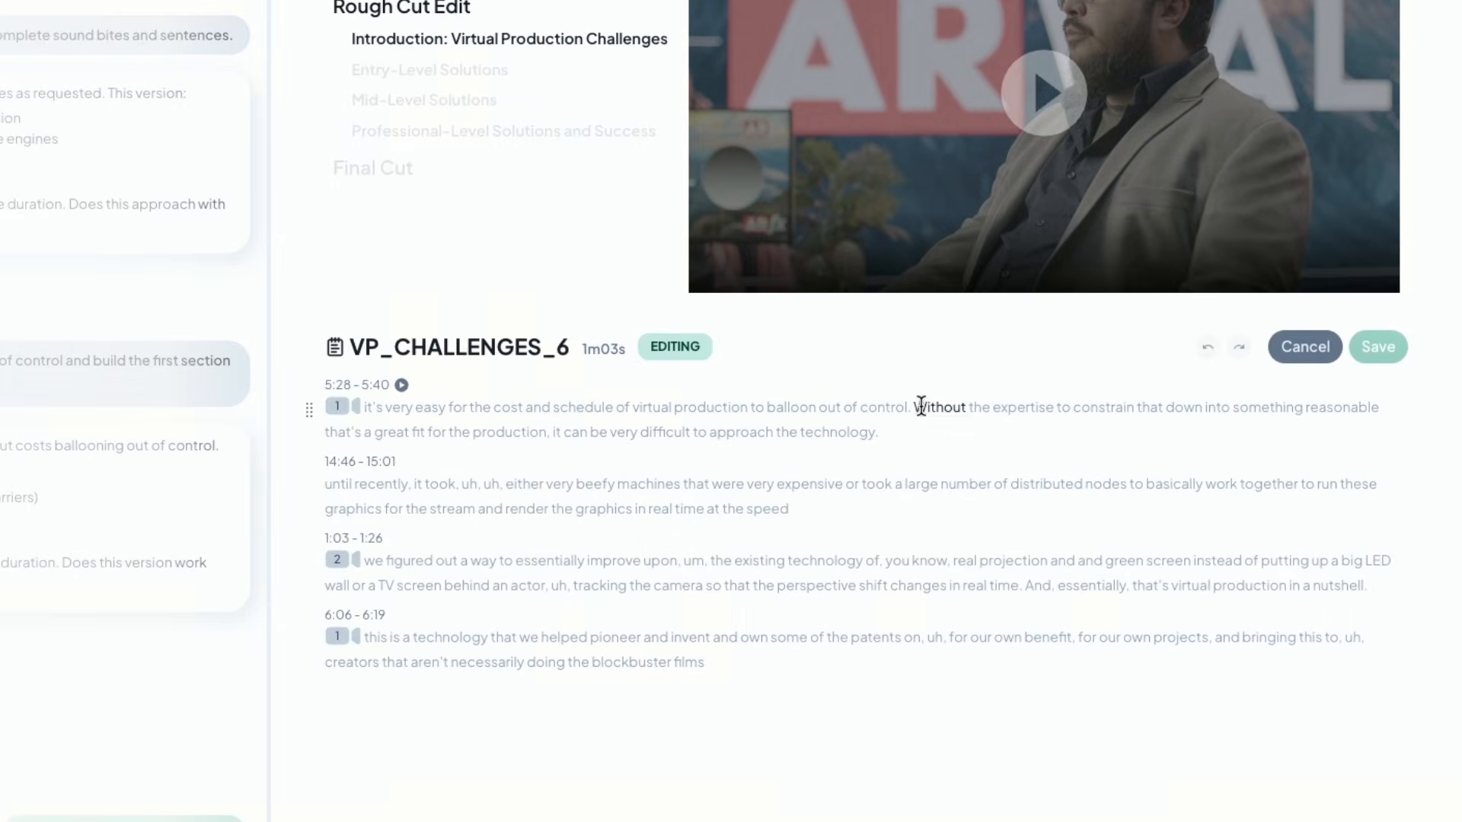
- Delete "uh, uh," from the "until recently, it took" sound bite and preview the remainder starting at 14:48
{"action": "left_click", "coordinate": [1044, 115]}
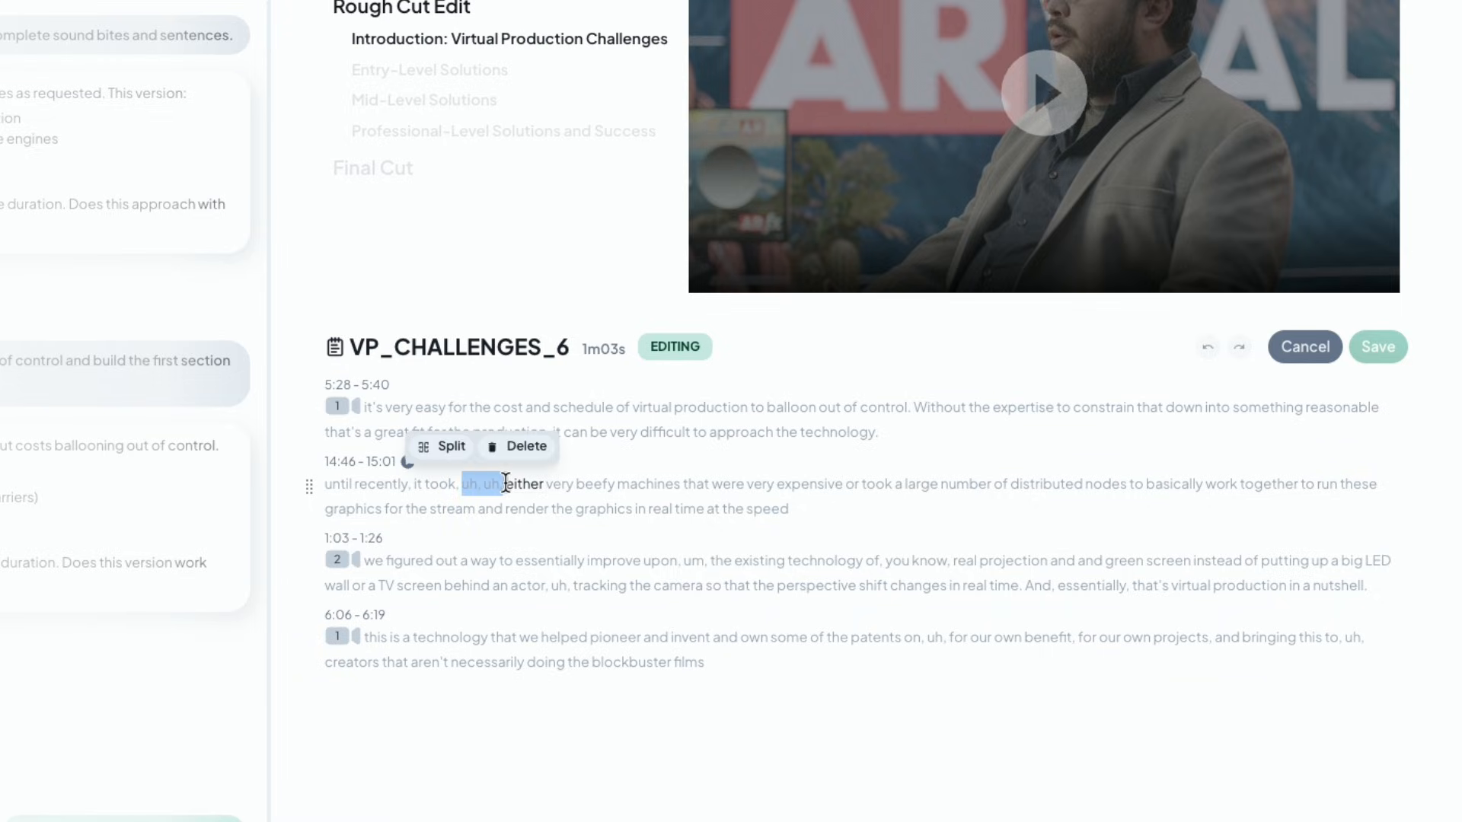
{"action": "left_click", "coordinate": [520, 450]}
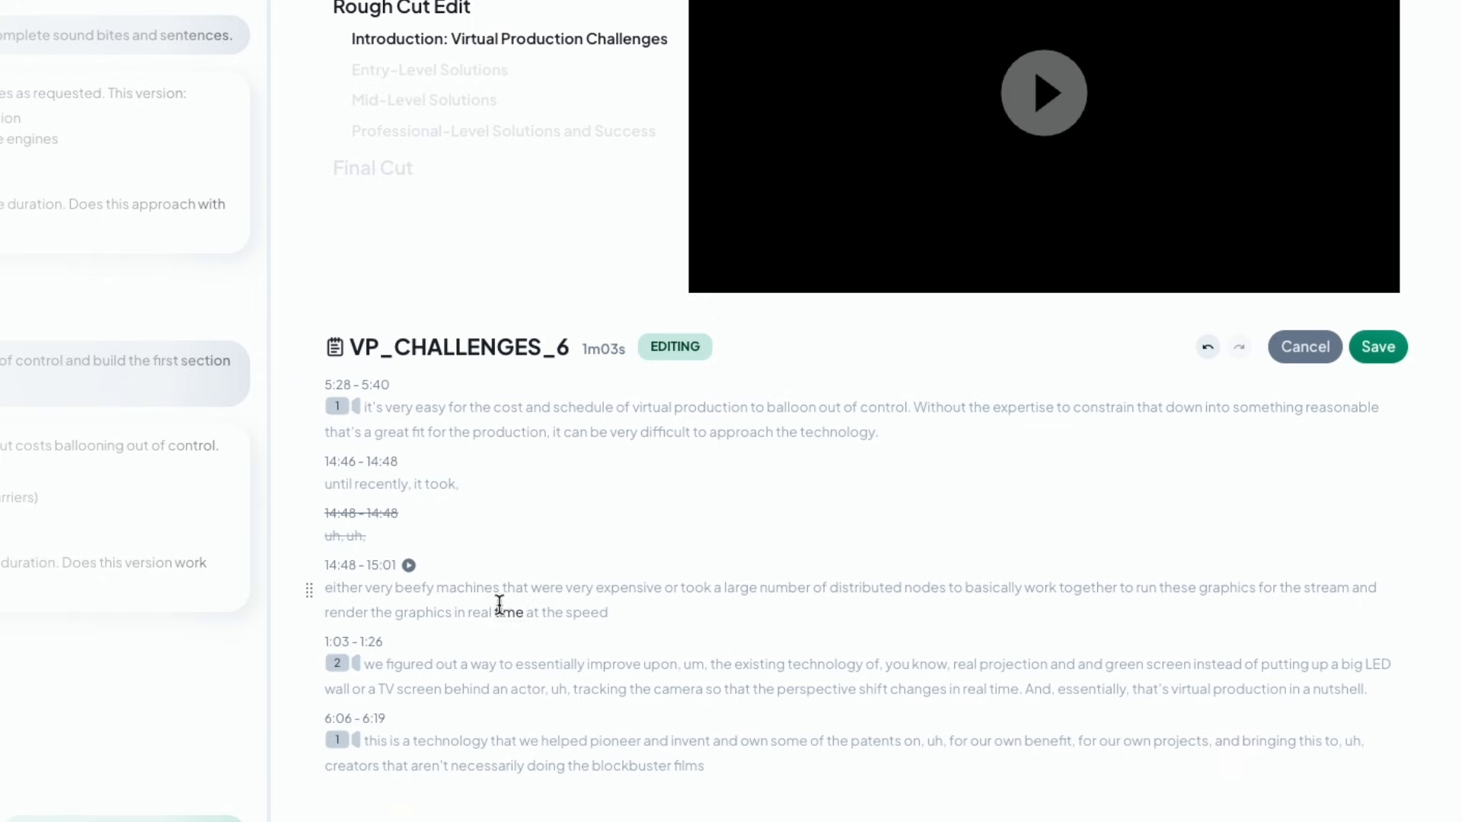
{"action": "left_click", "coordinate": [408, 566]}
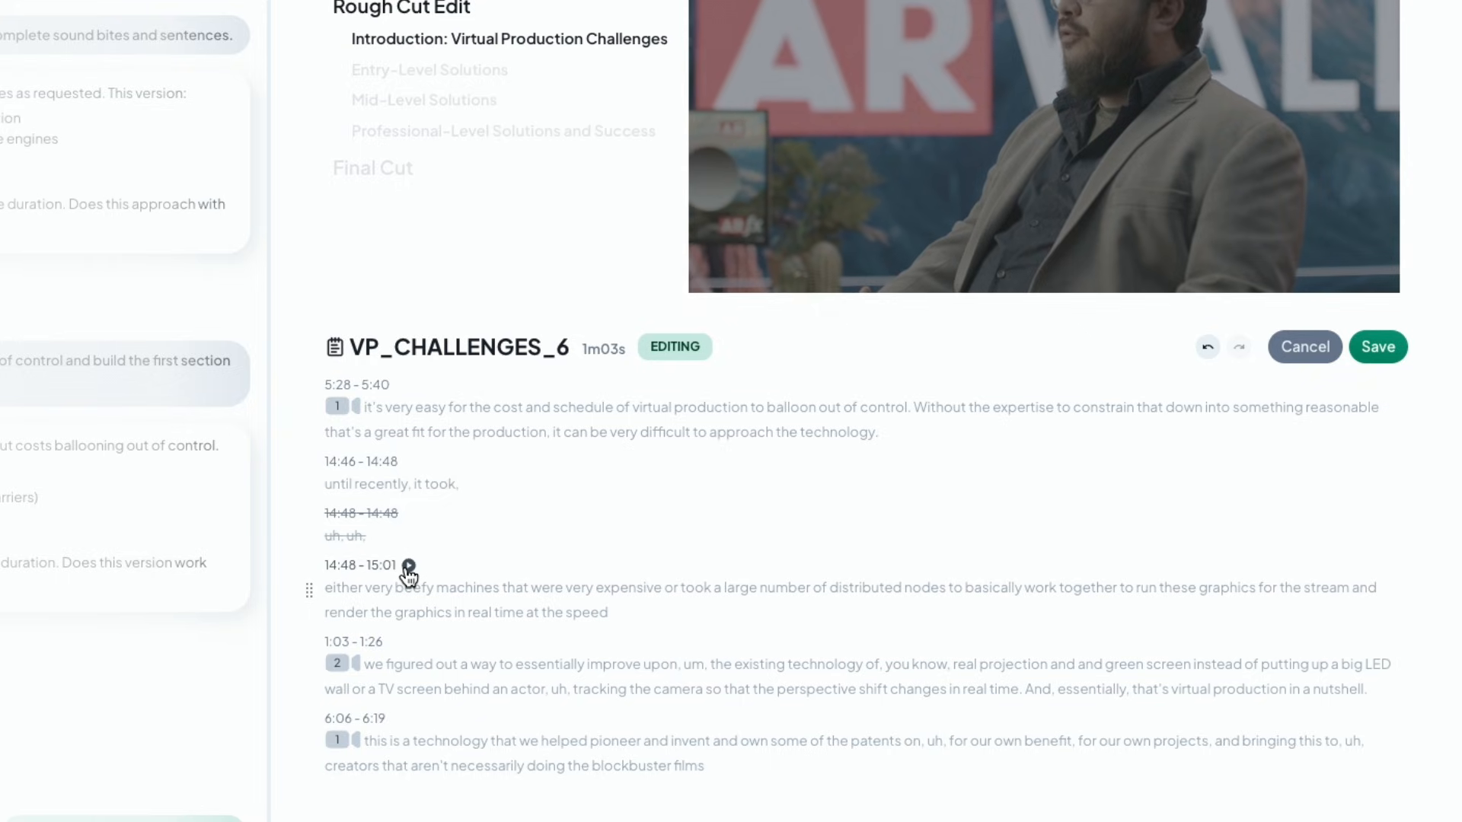
{"action": "mouse_move", "coordinate": [967, 176]}
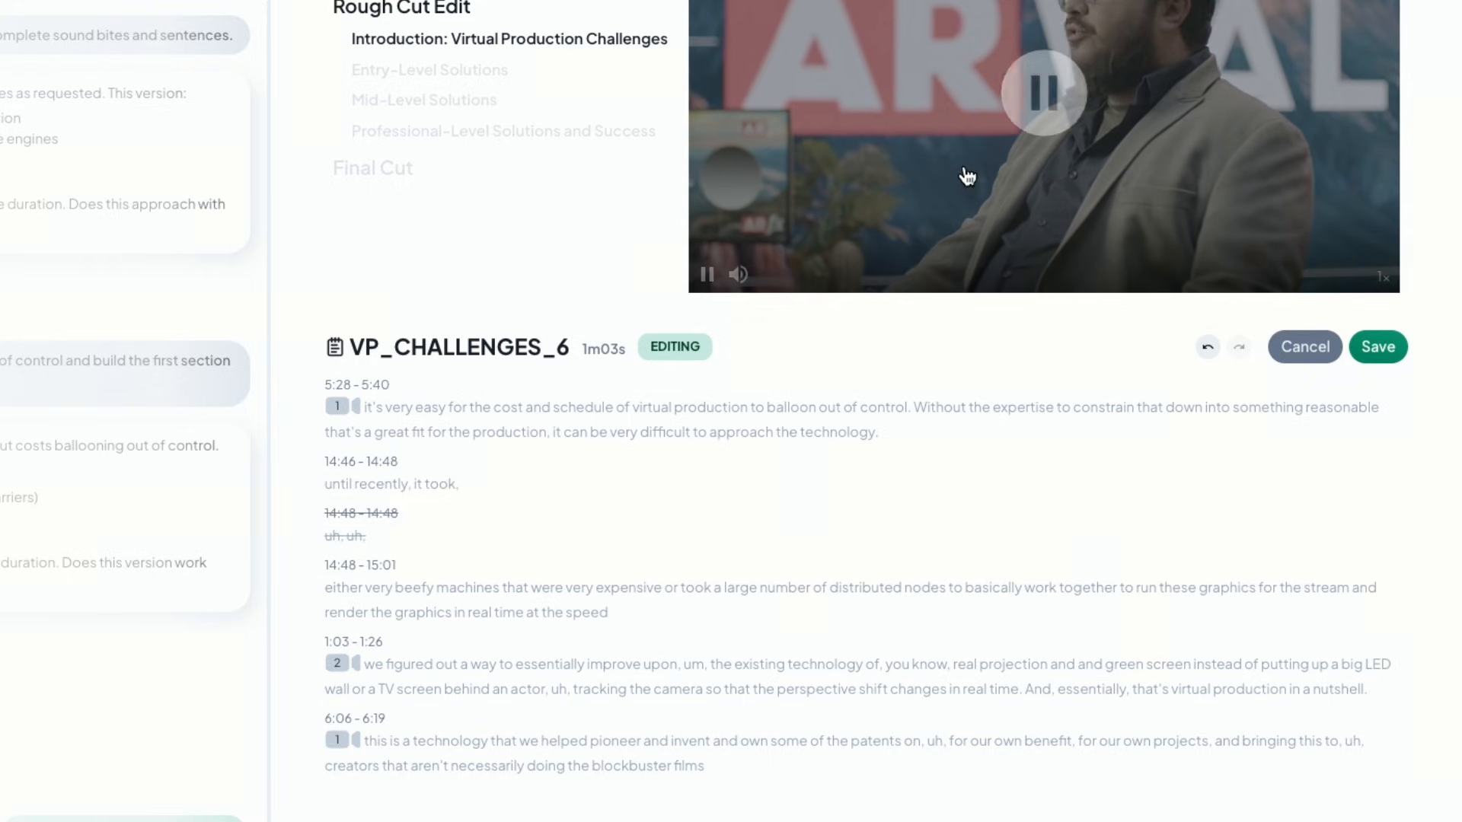
{"action": "left_click", "coordinate": [1034, 105]}
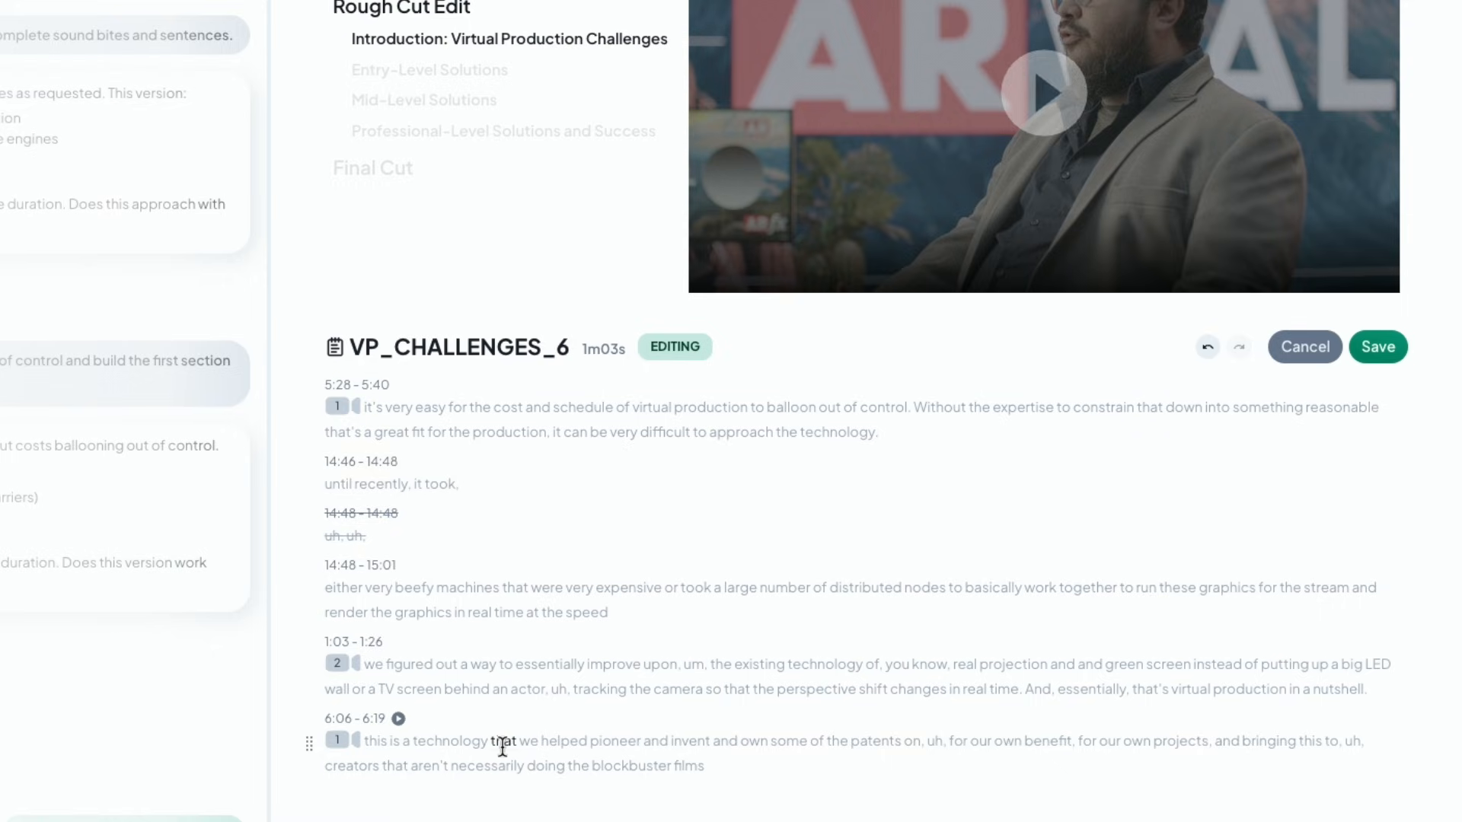
- Delete the closing 6:06 - 6:19 sound bite and move the 1:03 - 1:26 sound bite to second place
{"action": "triple_click", "coordinate": [547, 743]}
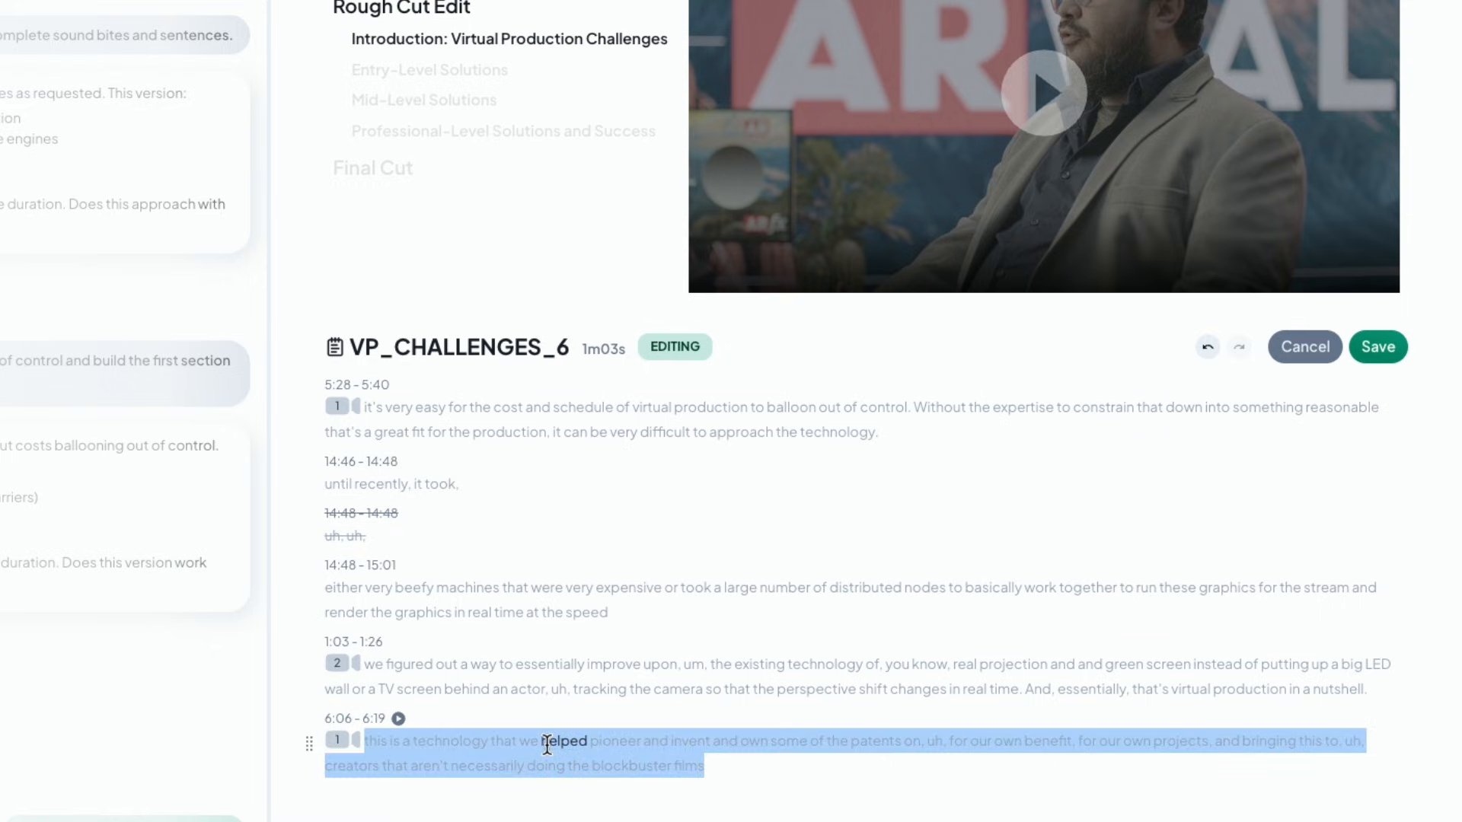
{"action": "left_click", "coordinate": [688, 766]}
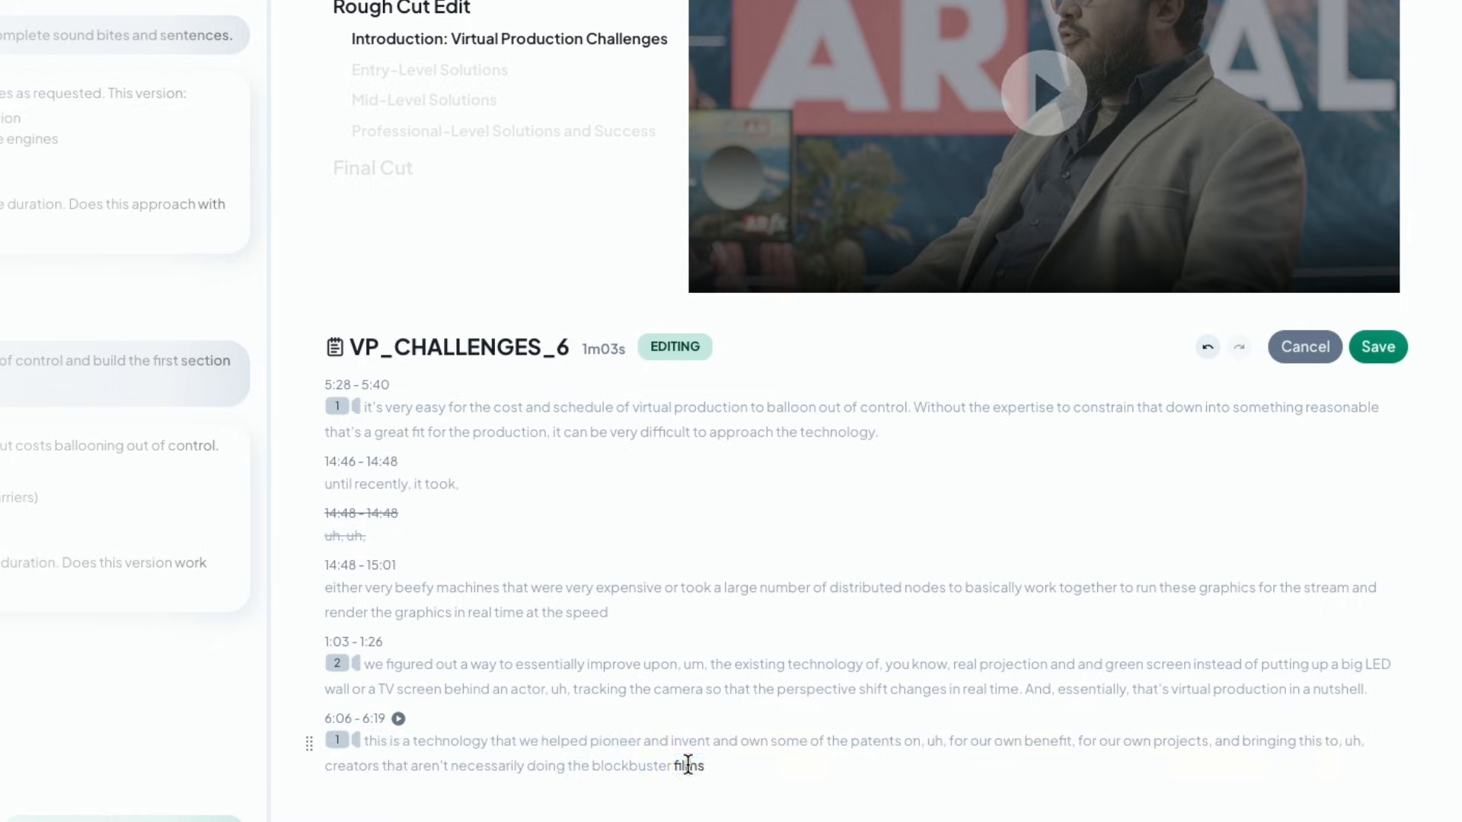
{"action": "left_click_drag", "start_coordinate": [688, 765], "coordinate": [393, 741]}
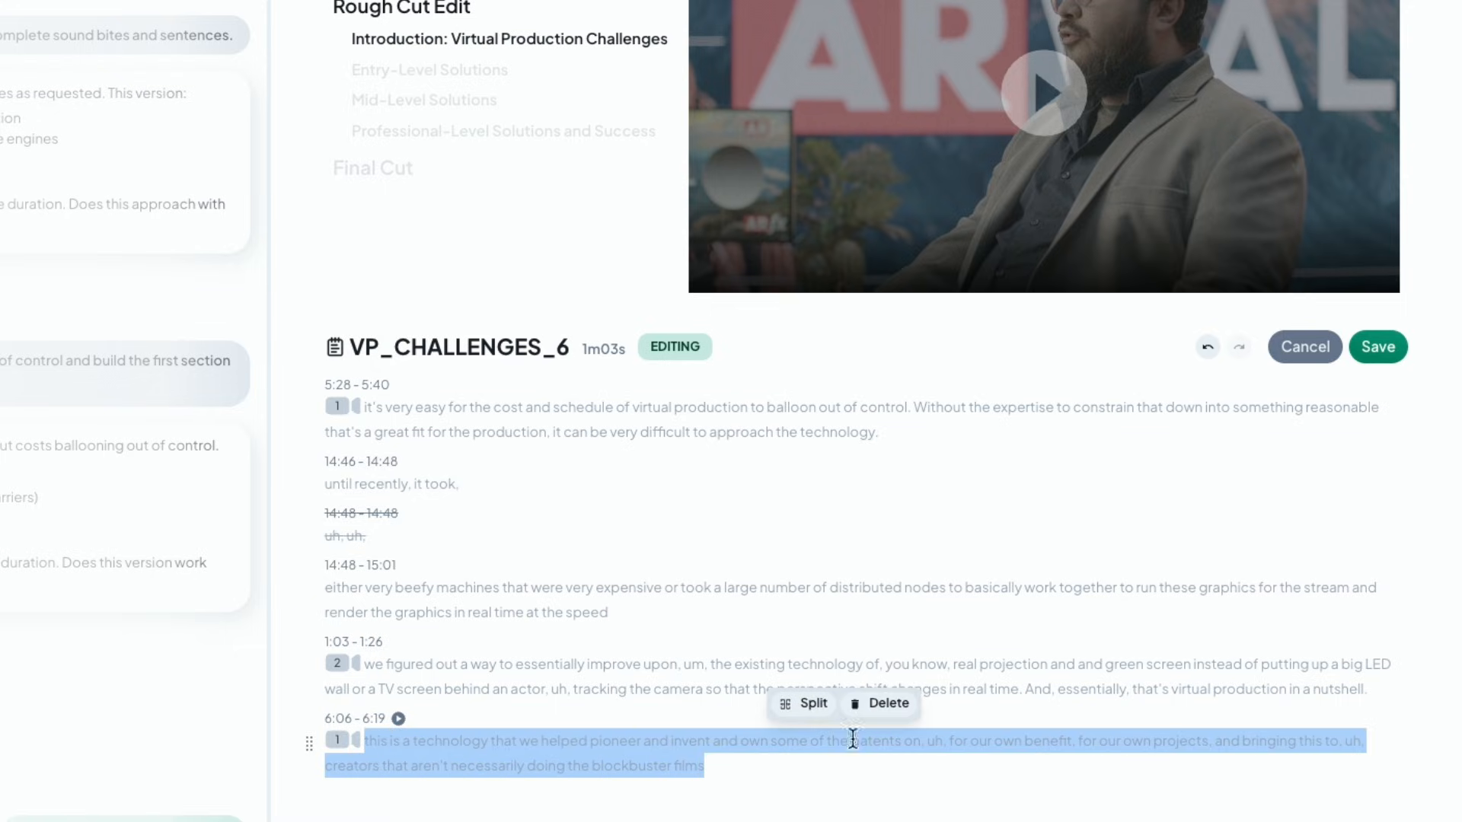
{"action": "left_click", "coordinate": [874, 707]}
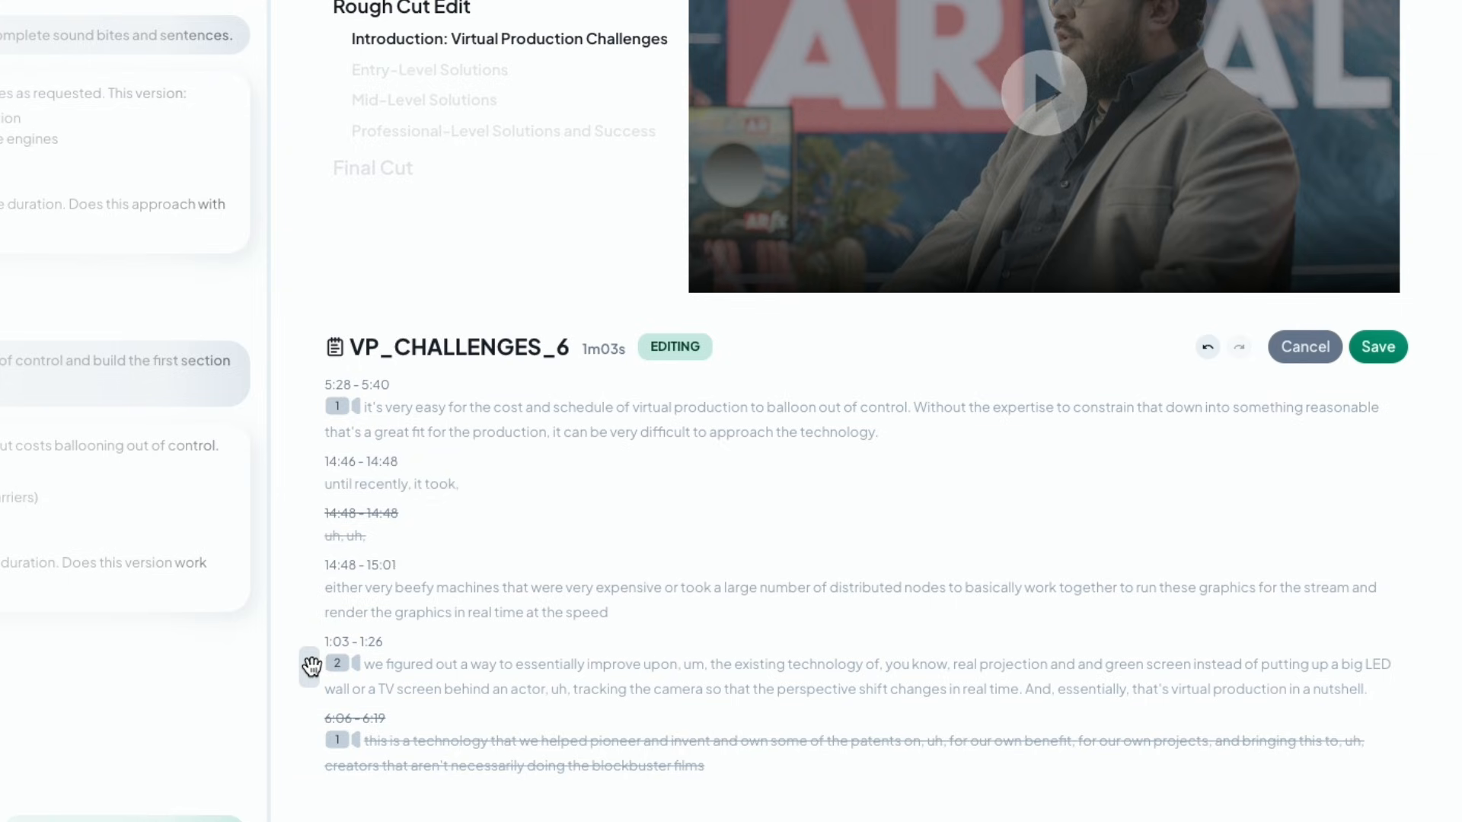
{"action": "left_click_drag", "start_coordinate": [310, 666], "coordinate": [368, 476]}
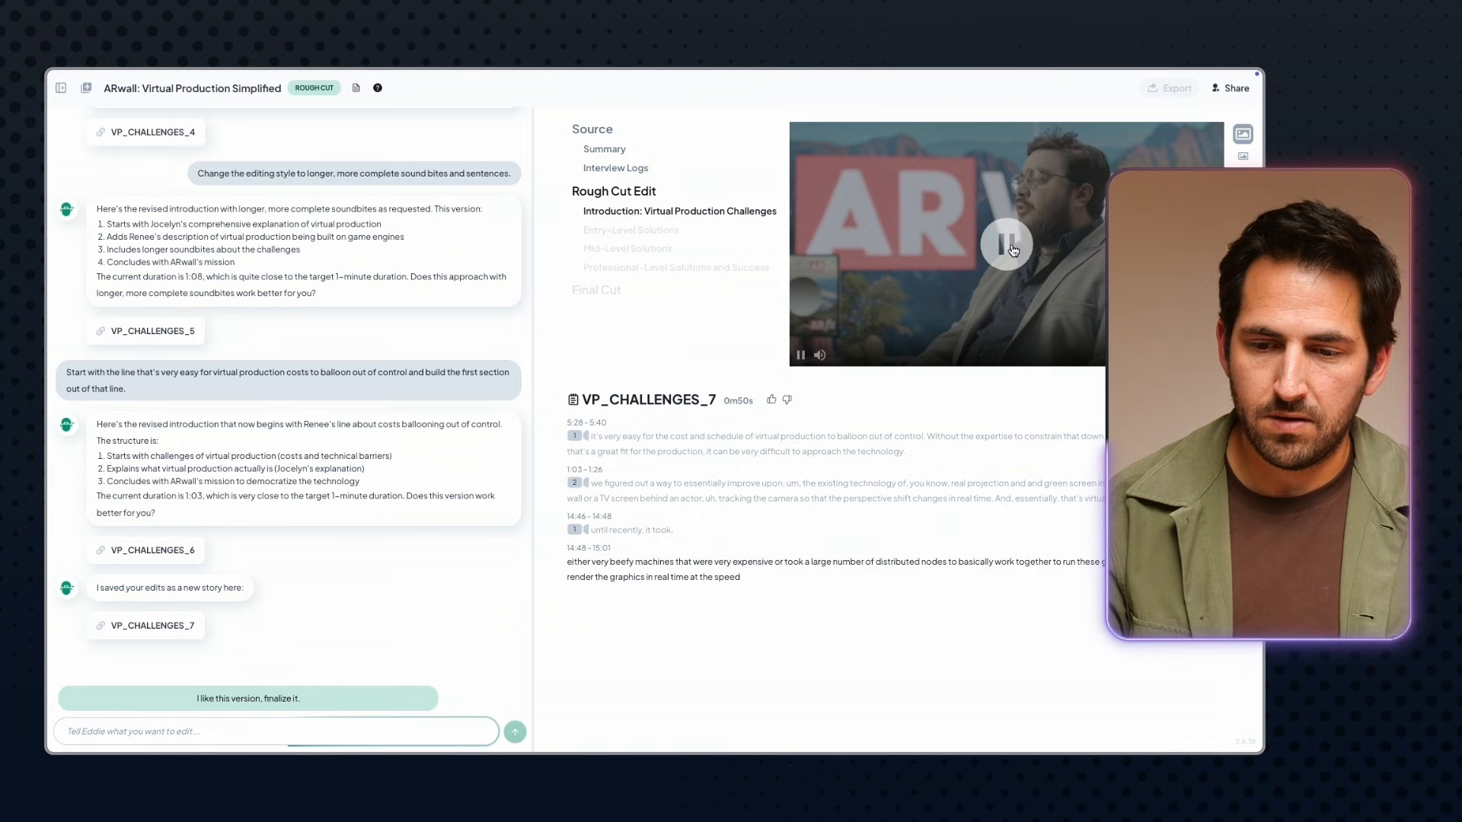
- Stop the VP_CHALLENGES_7 playback and finalize this version of the introduction
{"action": "left_click", "coordinate": [1007, 246]}
{"action": "scroll", "coordinate": [251, 670], "scroll_direction": "down", "scroll_amount": 1}
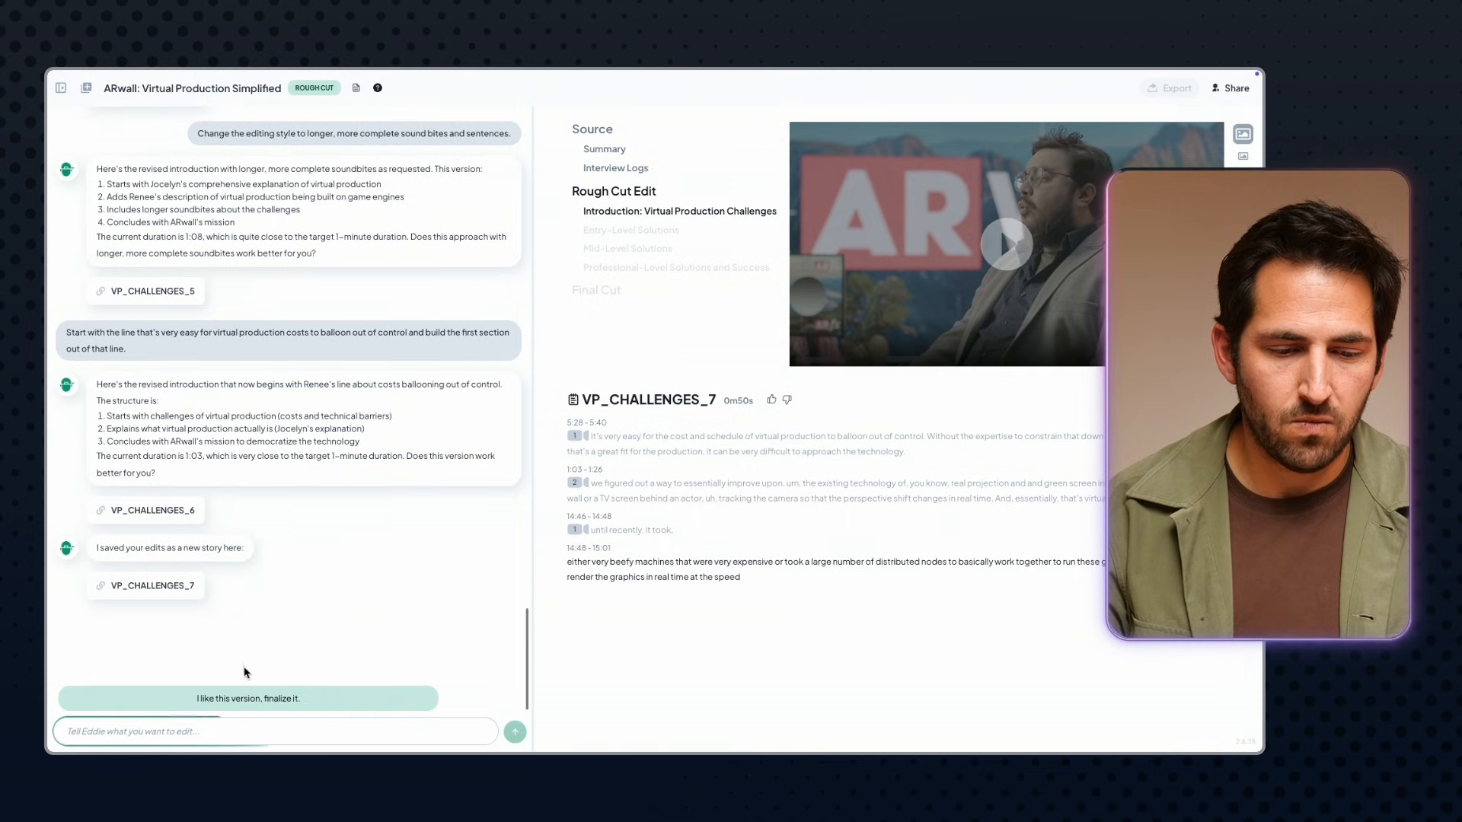
{"action": "left_click", "coordinate": [283, 697]}
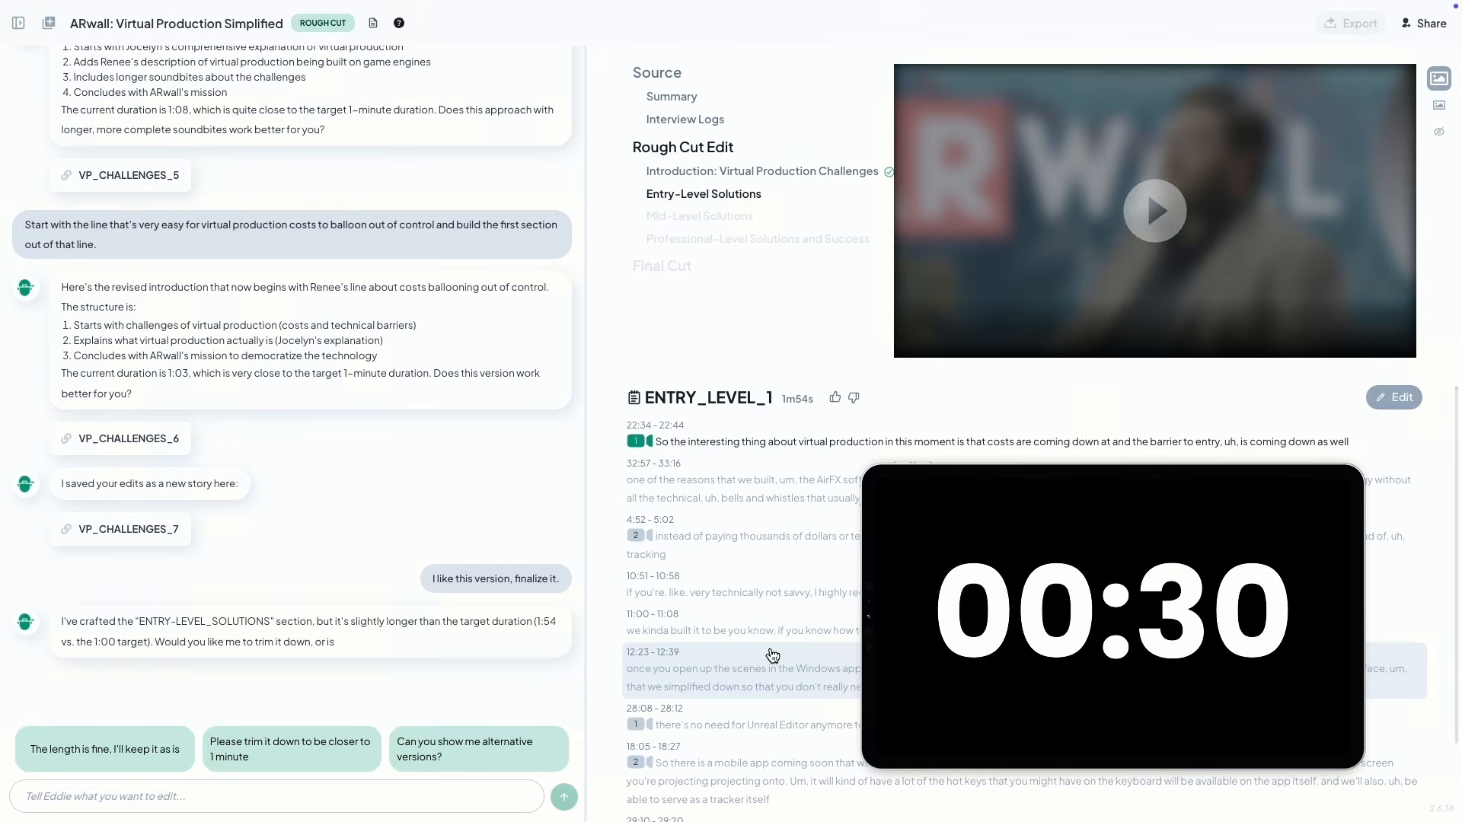
- Preview the ENTRY_LEVEL_1 sound bites, including those at 4:52, 10:51 and 12:23, and keep the section's length as is
{"action": "left_click", "coordinate": [1155, 211]}
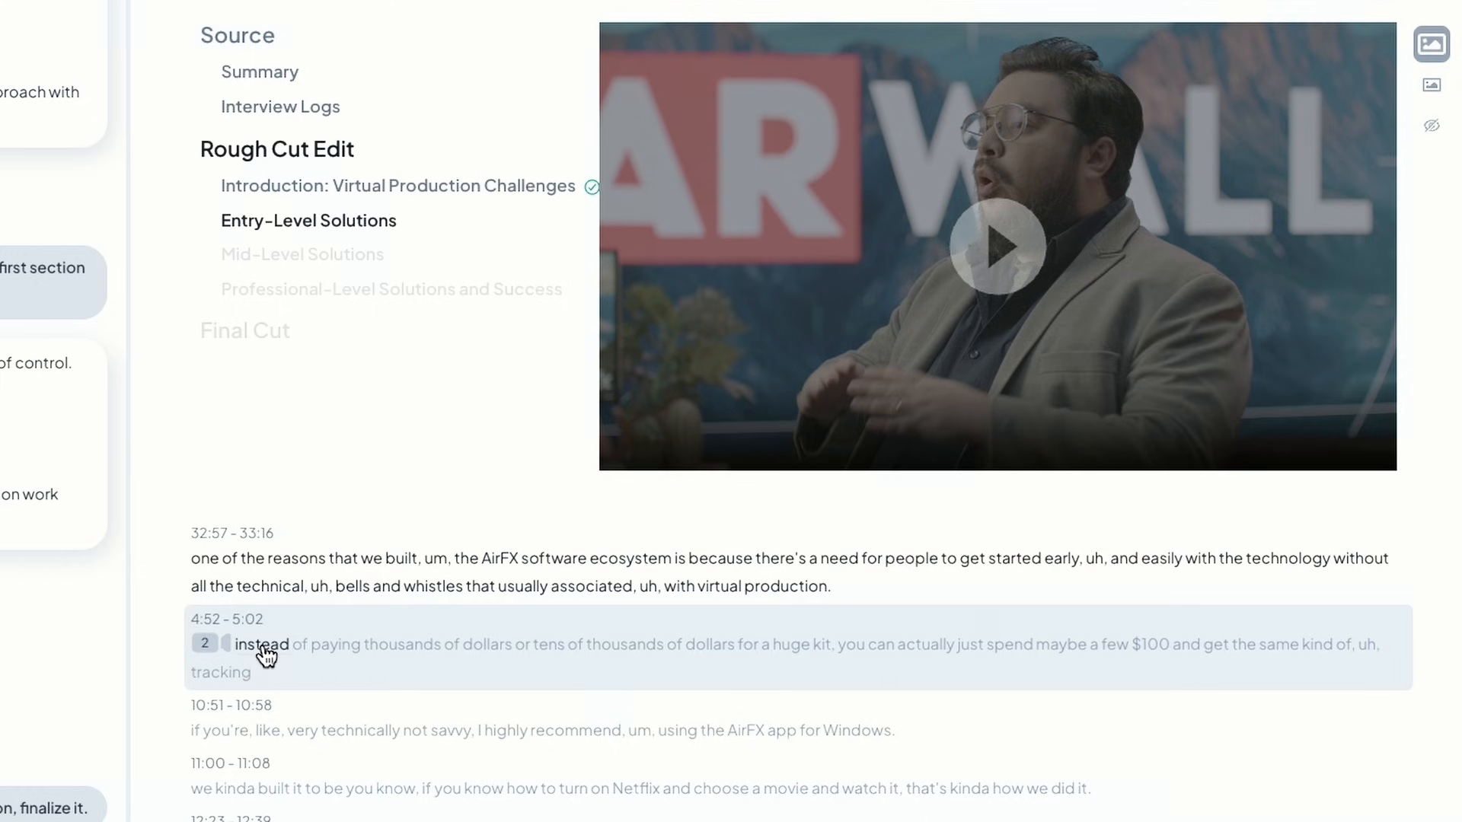
{"action": "left_click", "coordinate": [458, 648]}
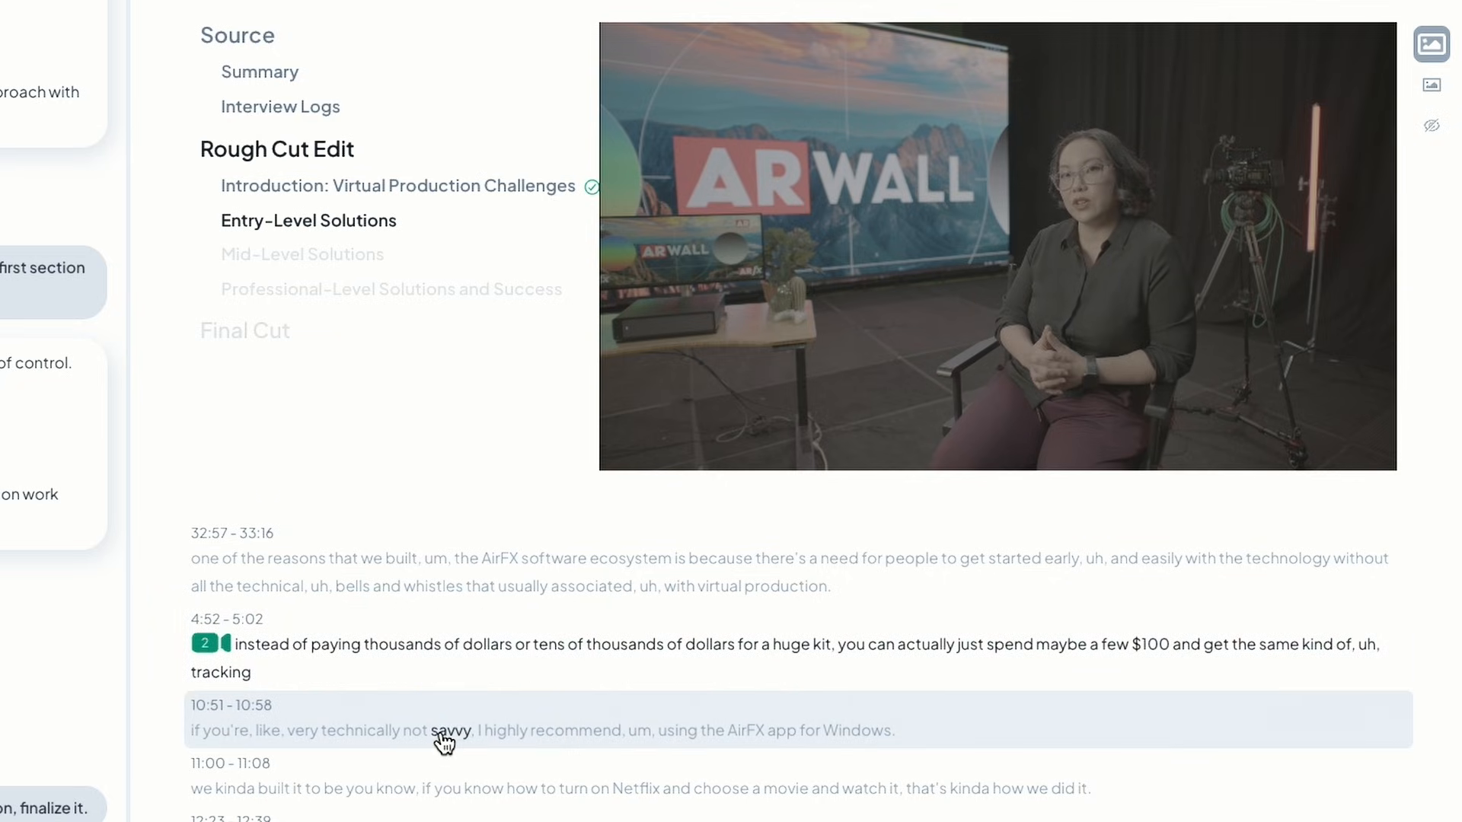
{"action": "left_click", "coordinate": [321, 735]}
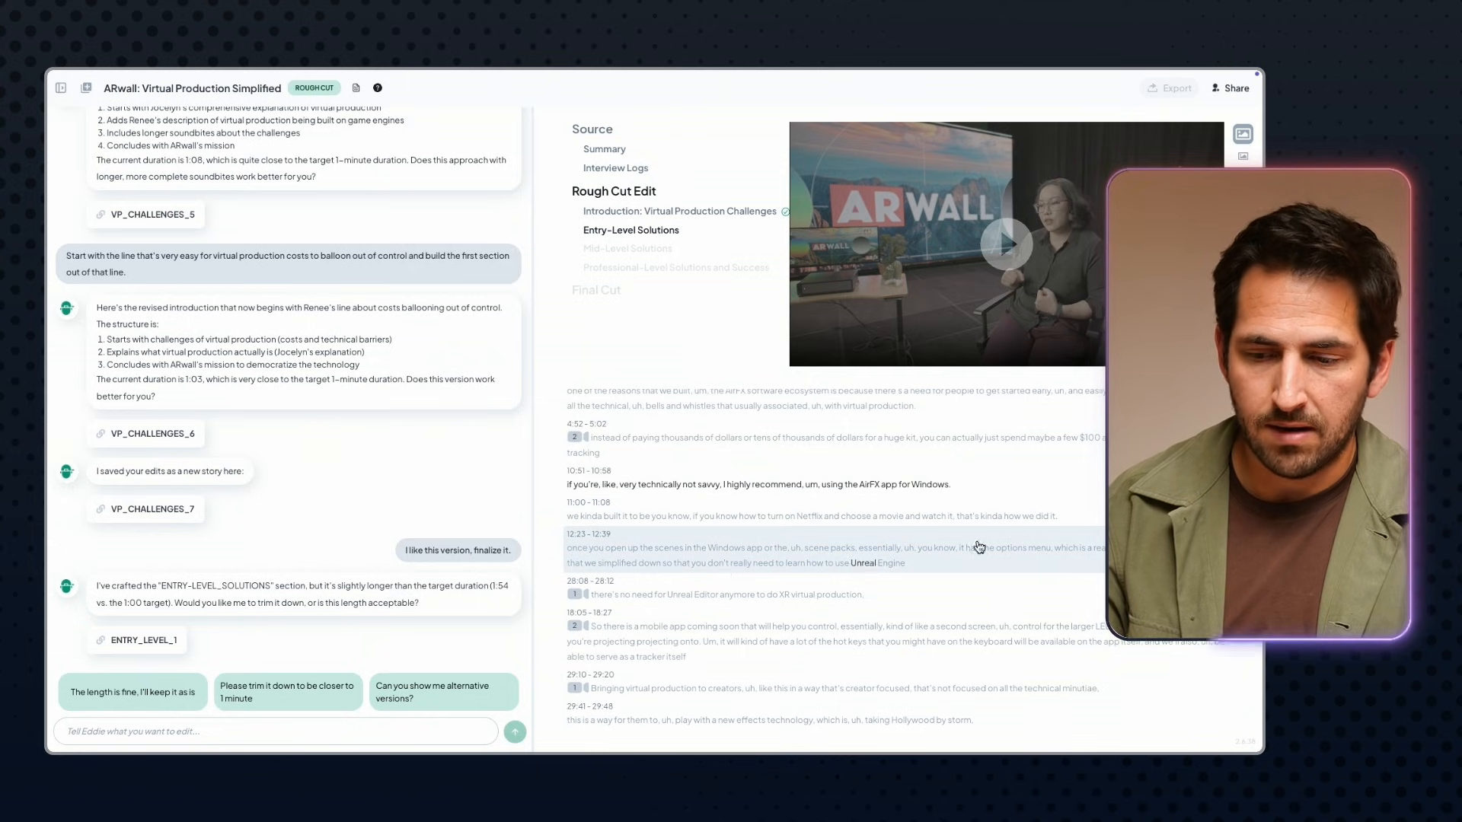
{"action": "left_click", "coordinate": [805, 571]}
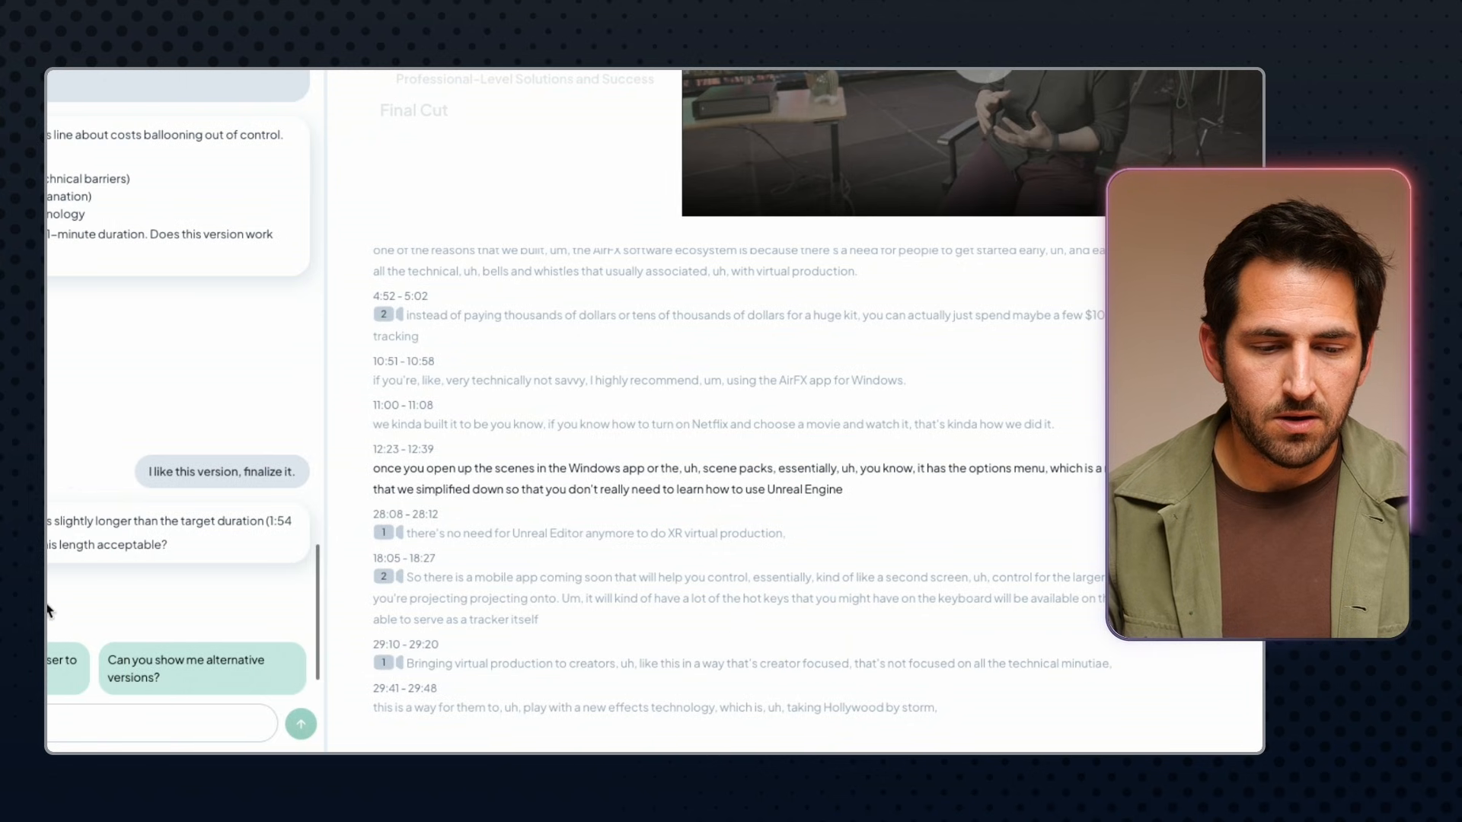
{"action": "left_click", "coordinate": [227, 673]}
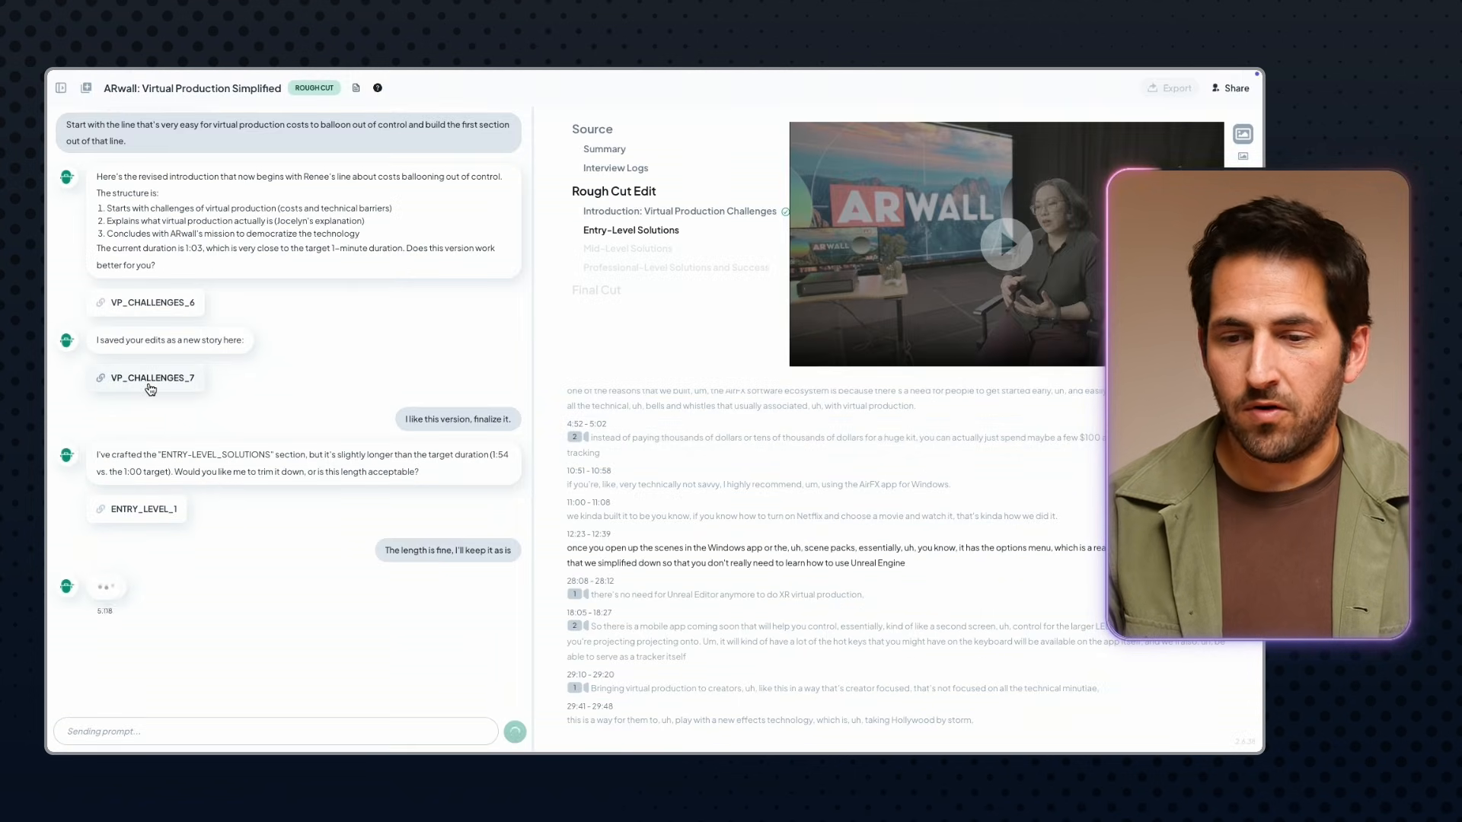
- Reopen the earlier introduction drafts VP_CHALLENGES_5 and VP_CHALLENGES_4 from the conversation history
{"action": "scroll", "coordinate": [175, 465], "scroll_direction": "up", "scroll_amount": 3}
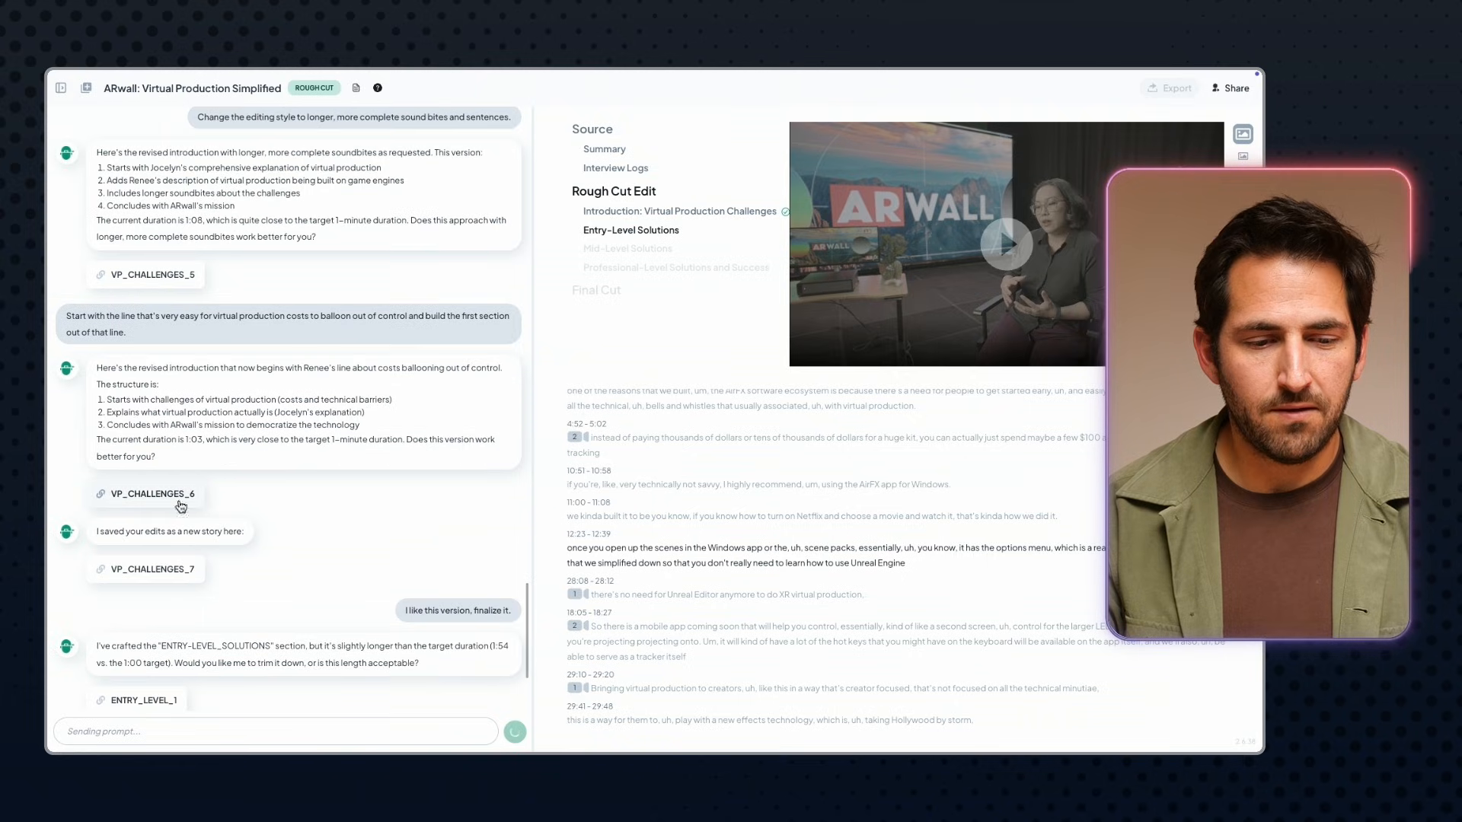
{"action": "scroll", "coordinate": [182, 457], "scroll_direction": "up", "scroll_amount": 1}
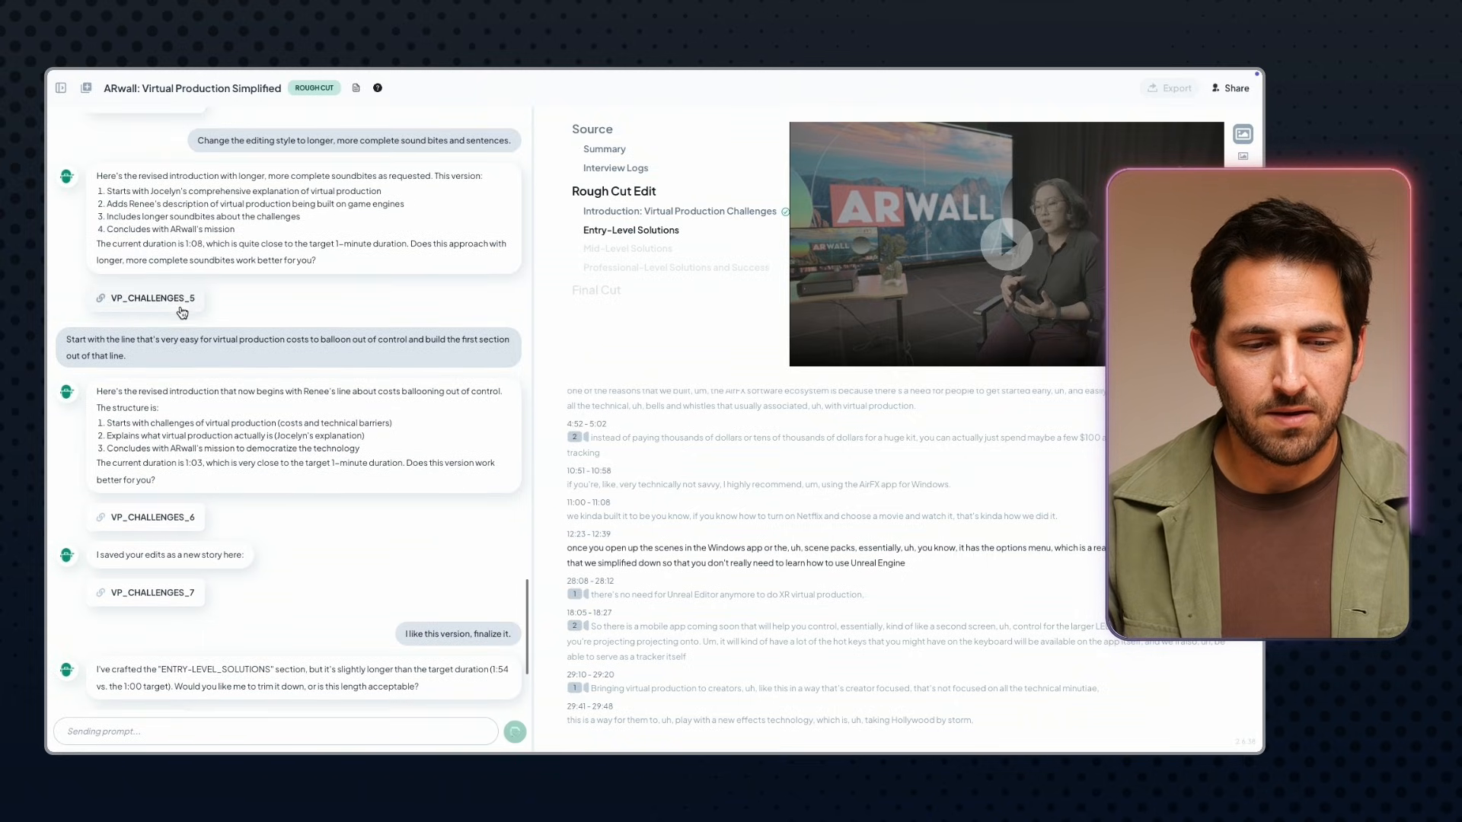
{"action": "left_click", "coordinate": [179, 304]}
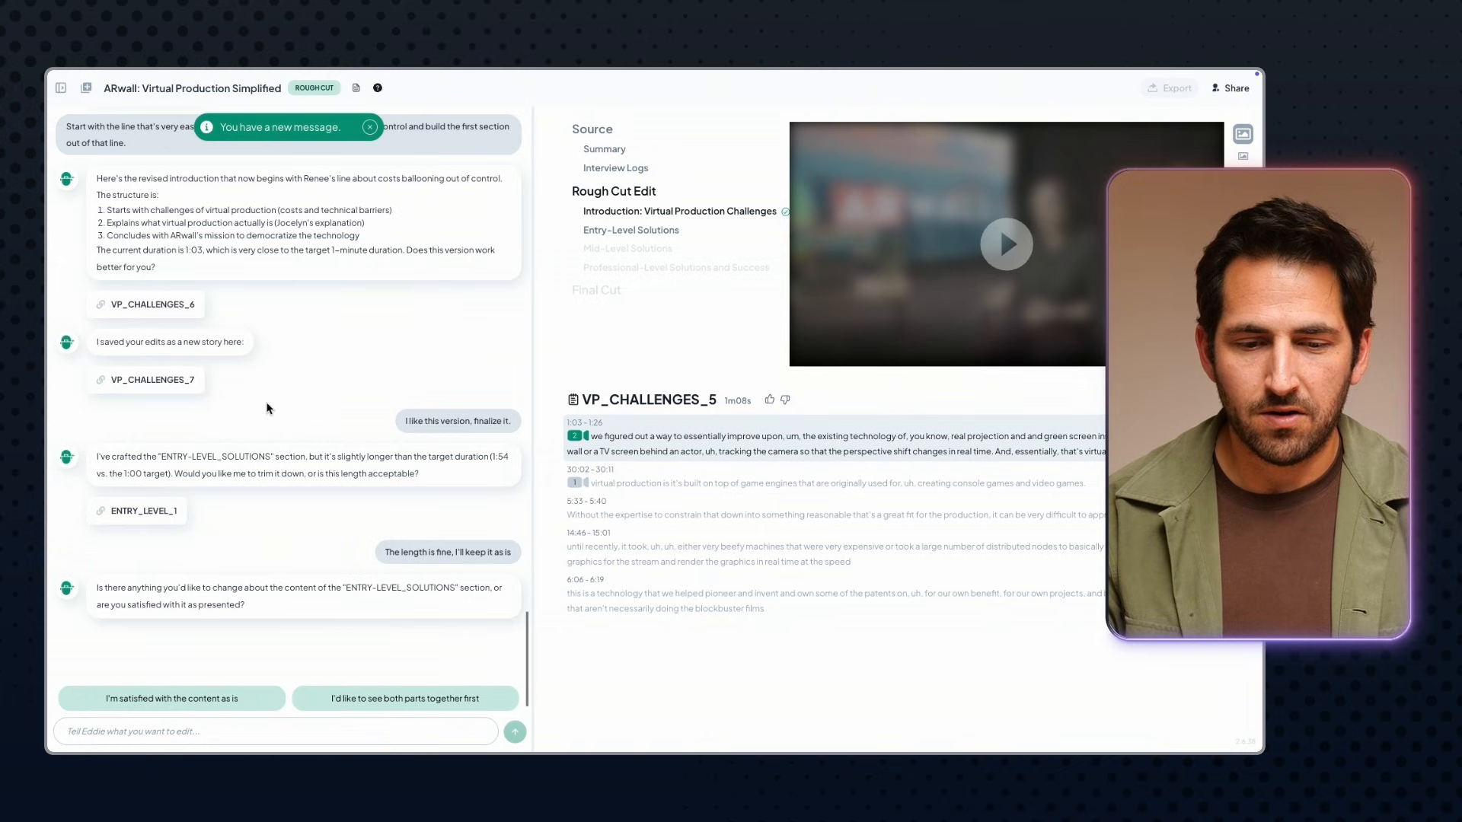
{"action": "scroll", "coordinate": [194, 329], "scroll_direction": "up", "scroll_amount": 3}
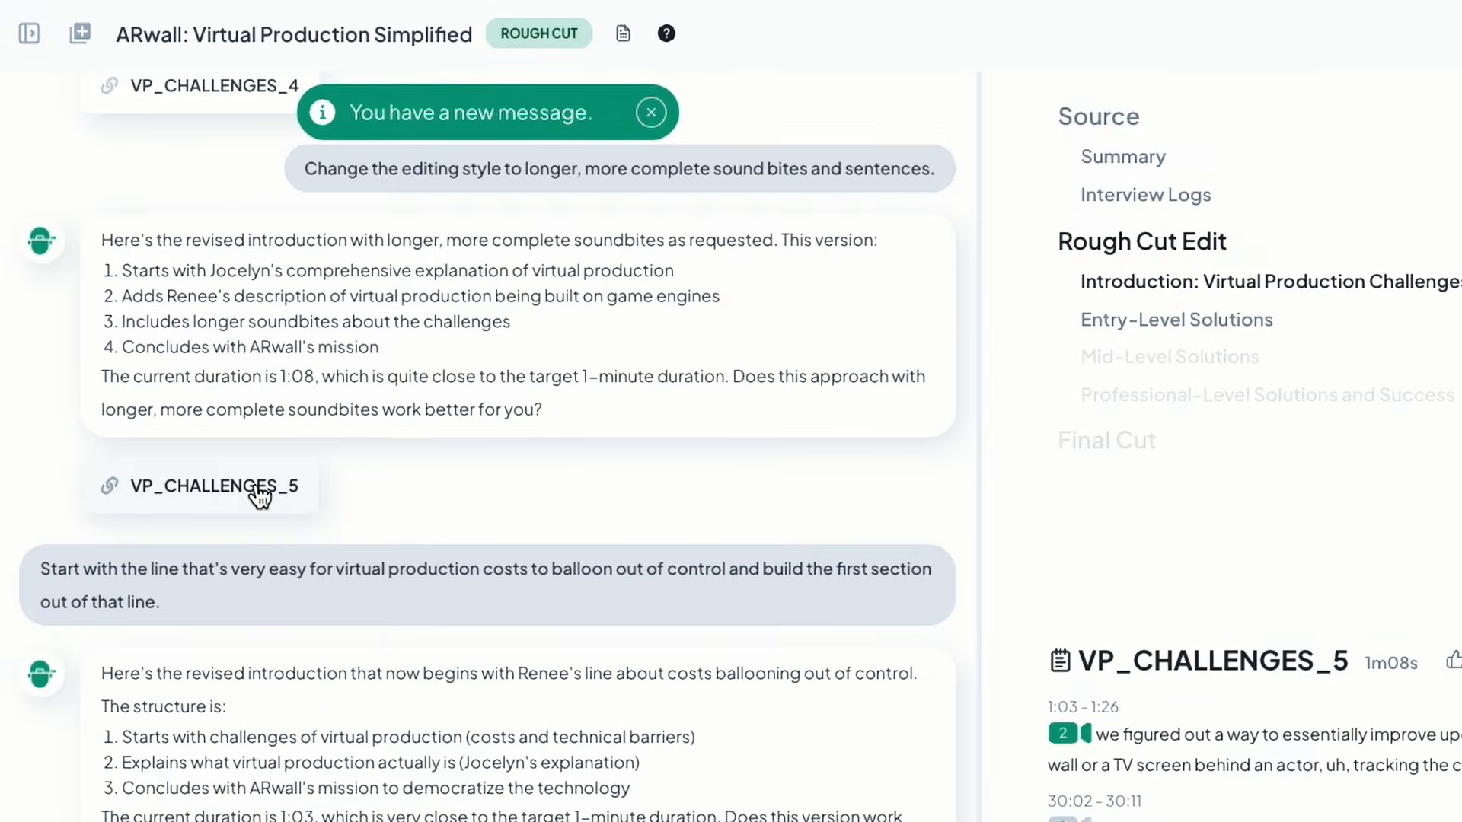
{"action": "scroll", "coordinate": [260, 496], "scroll_direction": "up", "scroll_amount": 5}
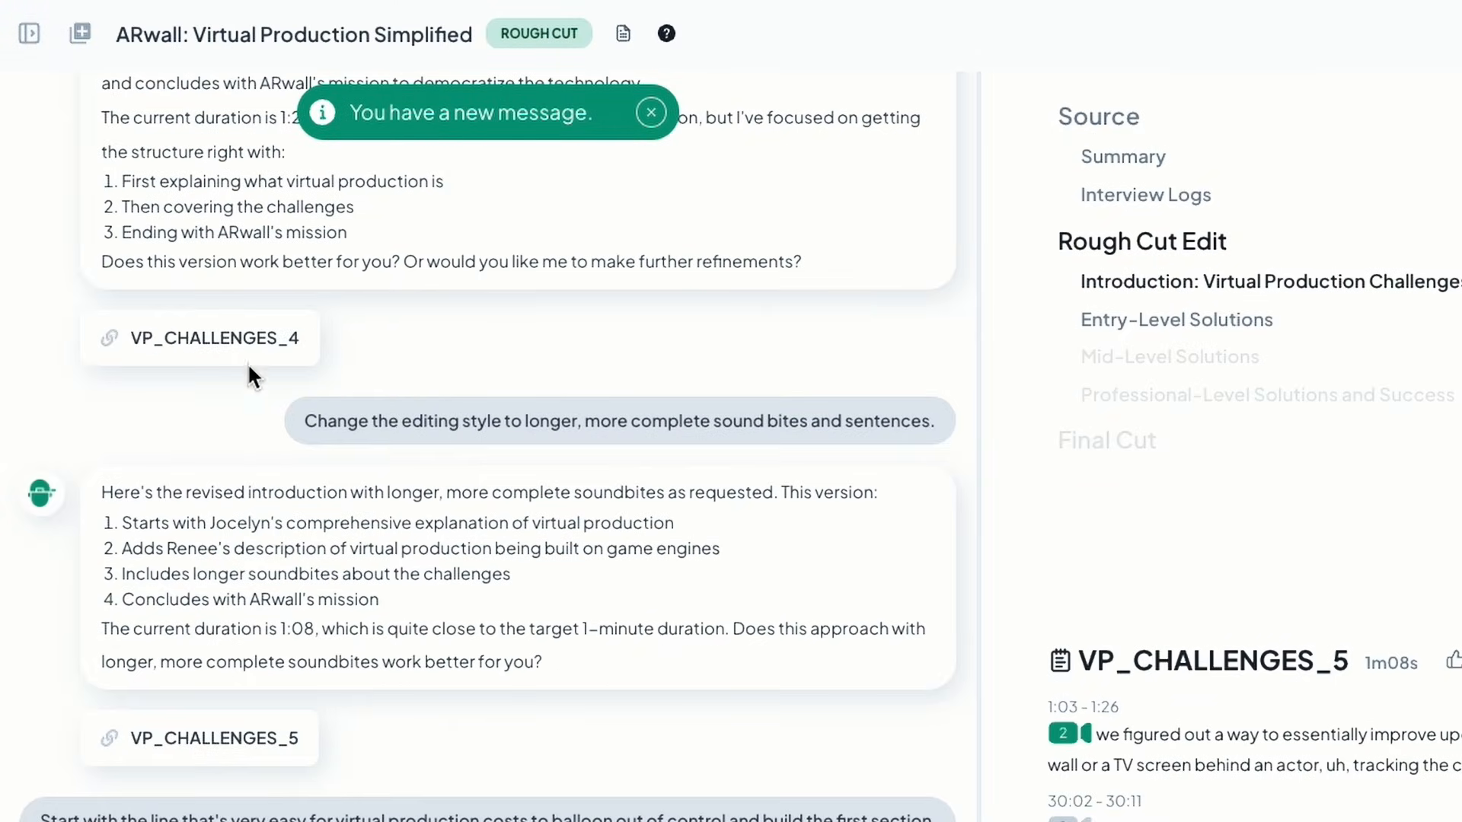
{"action": "left_click", "coordinate": [252, 361]}
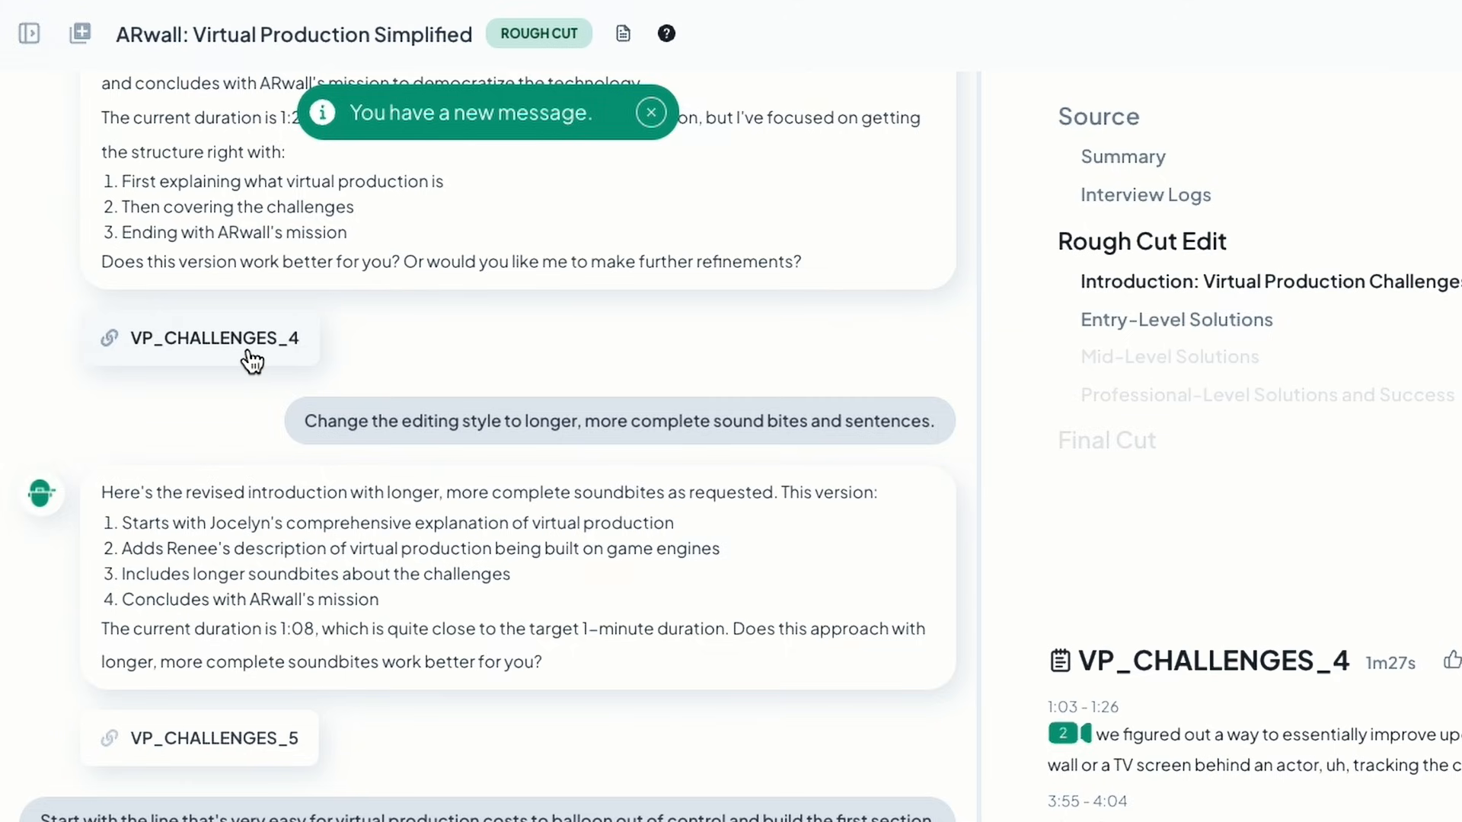
- Return to the latest message and approve the Entry-Level Solutions content as is
{"action": "scroll", "coordinate": [411, 579], "scroll_direction": "down", "scroll_amount": 10}
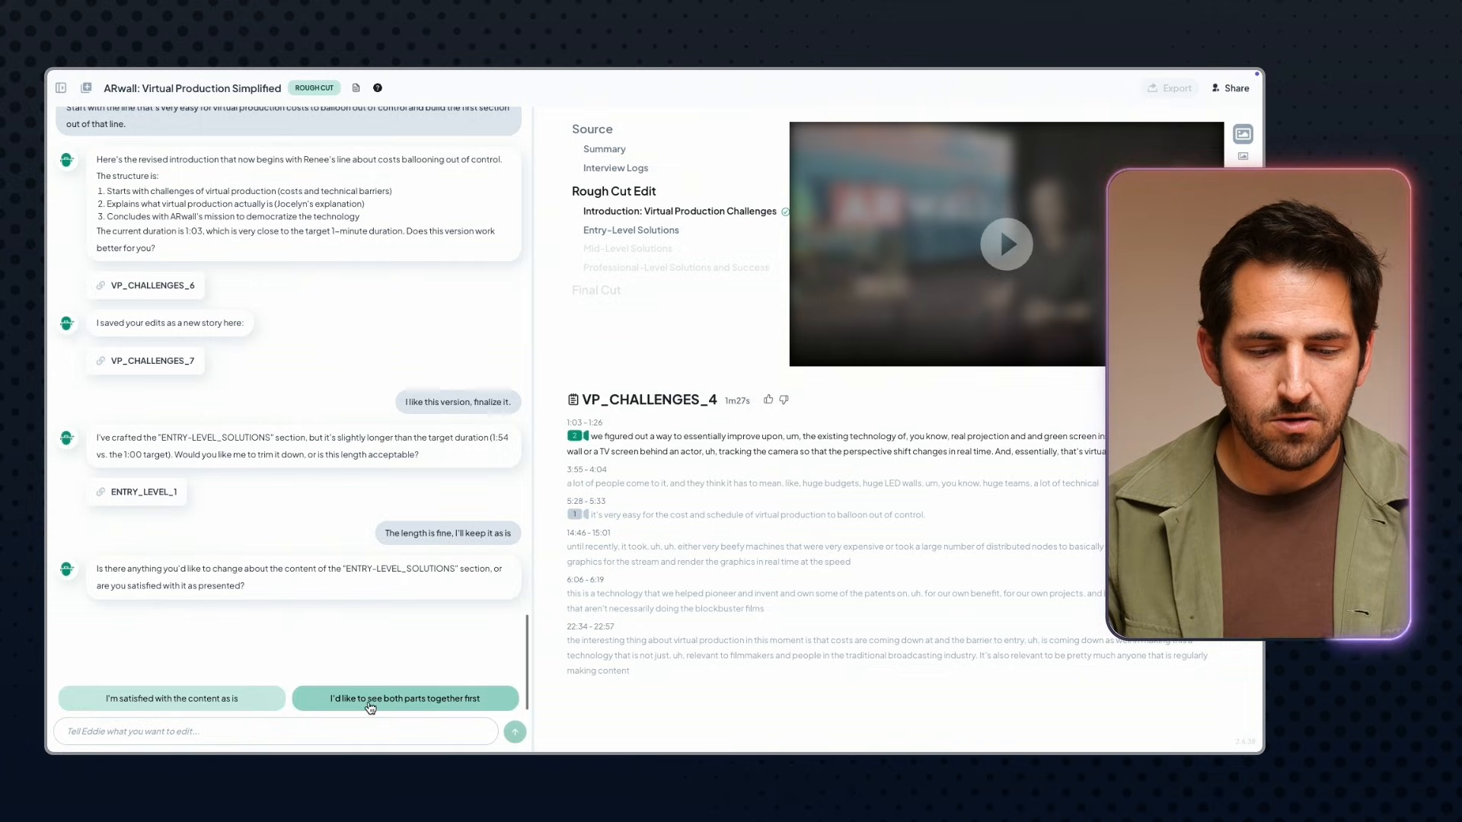
{"action": "left_click", "coordinate": [220, 706]}
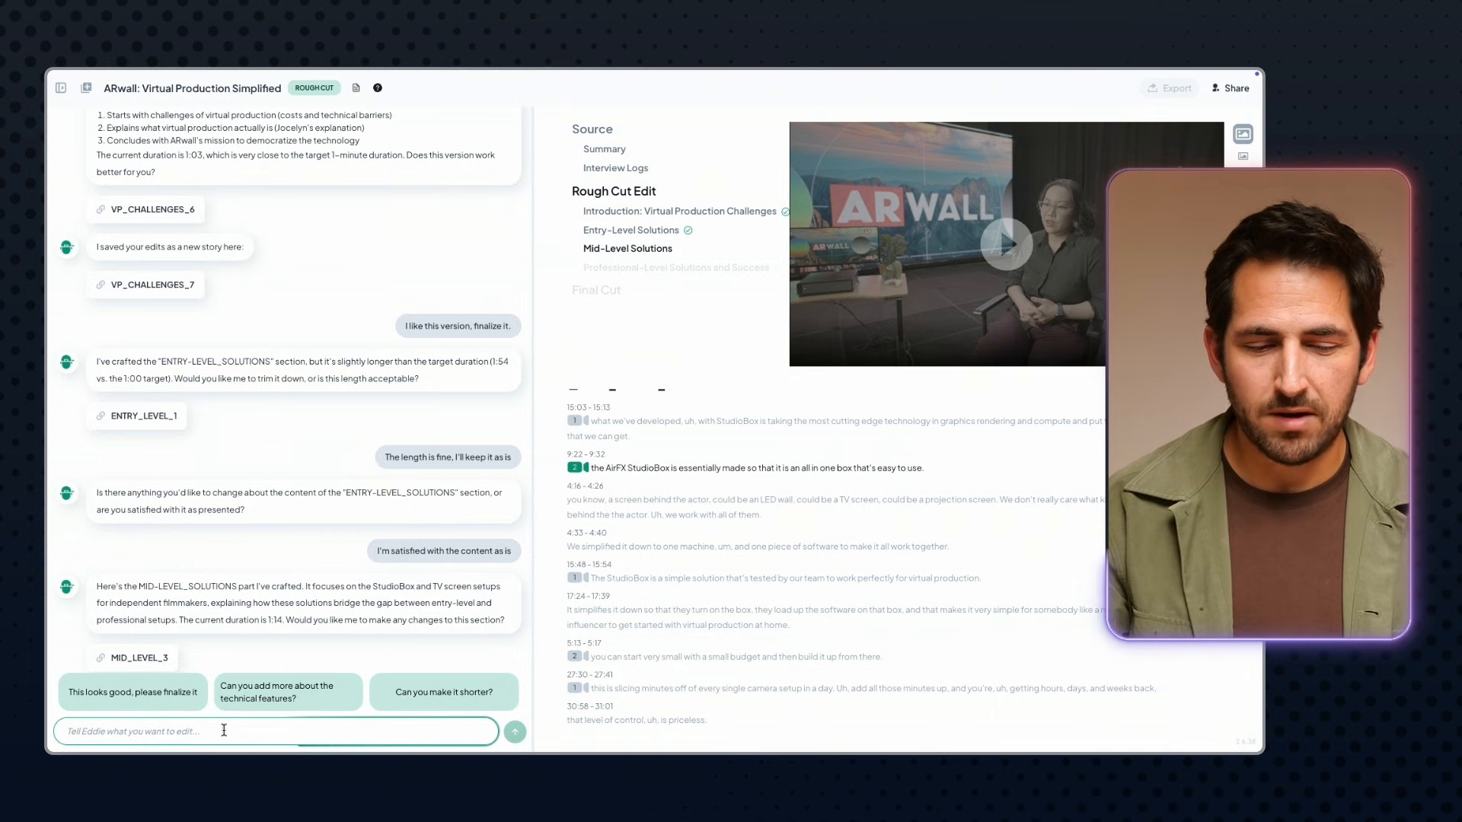
- Request a mid-level opening transition like "If you're looking to level up, the next level is the ARFX studio box" and preview the revised opening
{"action": "key", "text": "fn"}
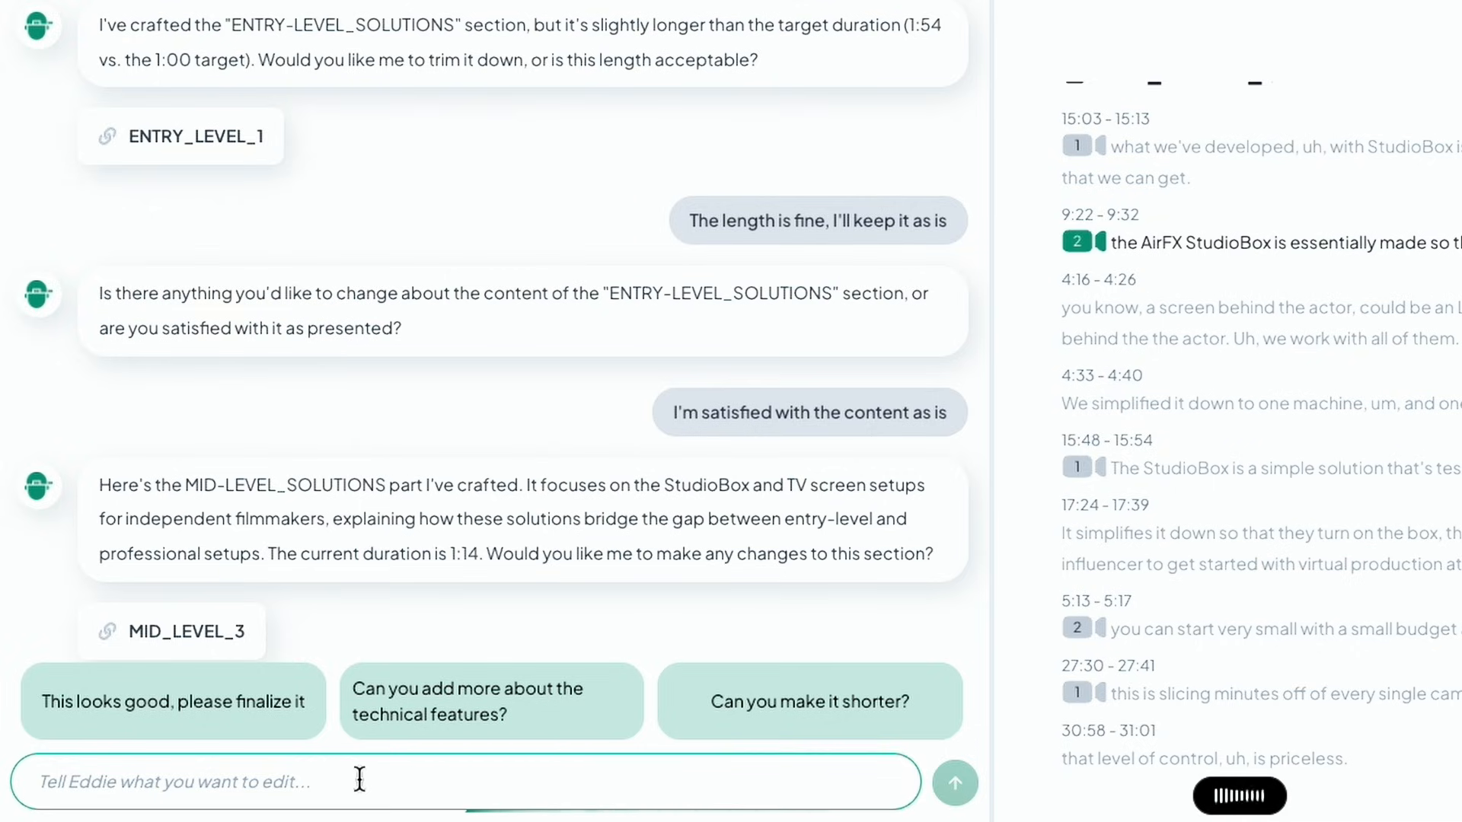
{"action": "key", "text": "Return"}
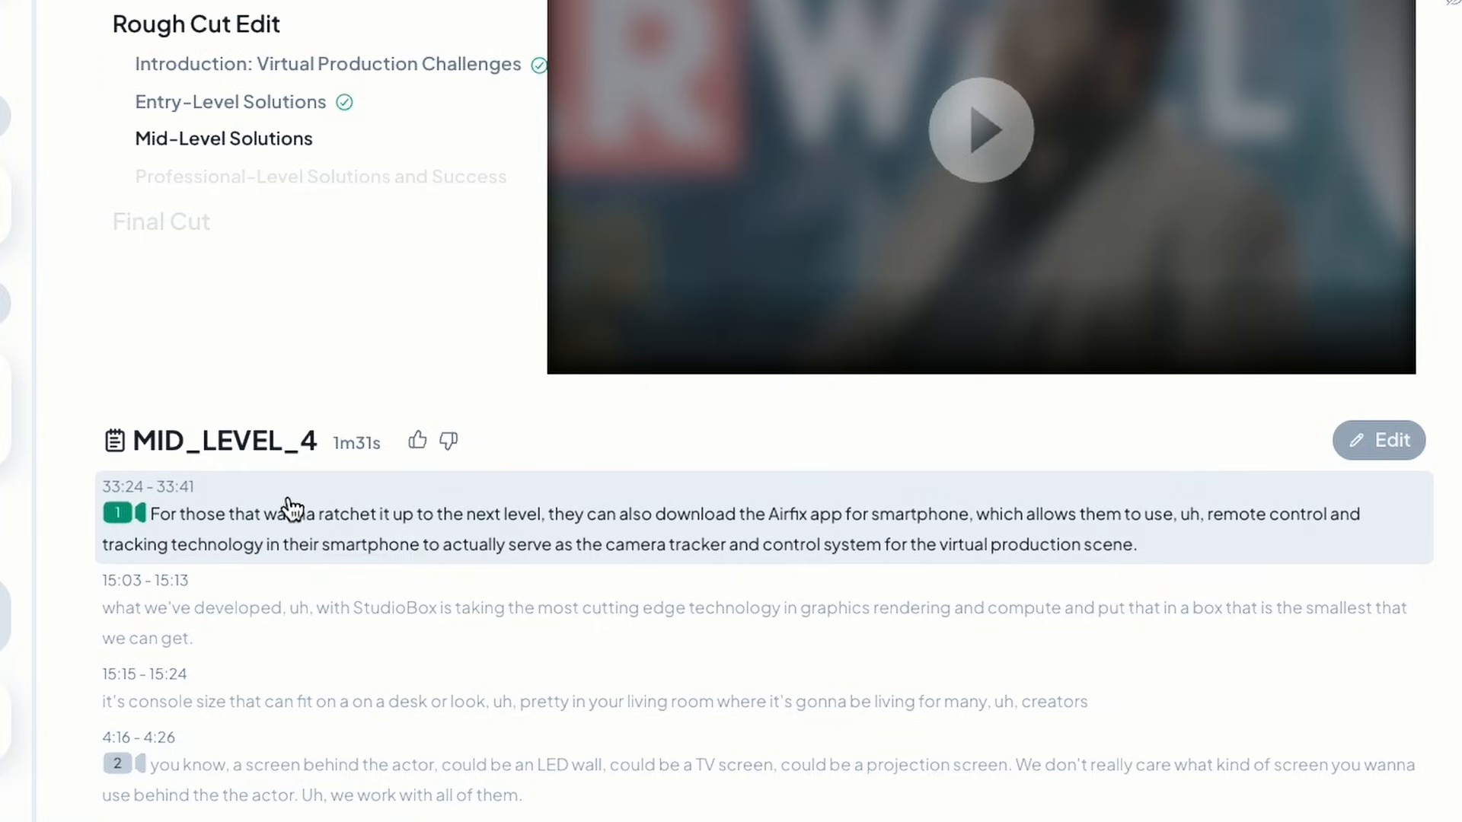
{"action": "left_click", "coordinate": [975, 131]}
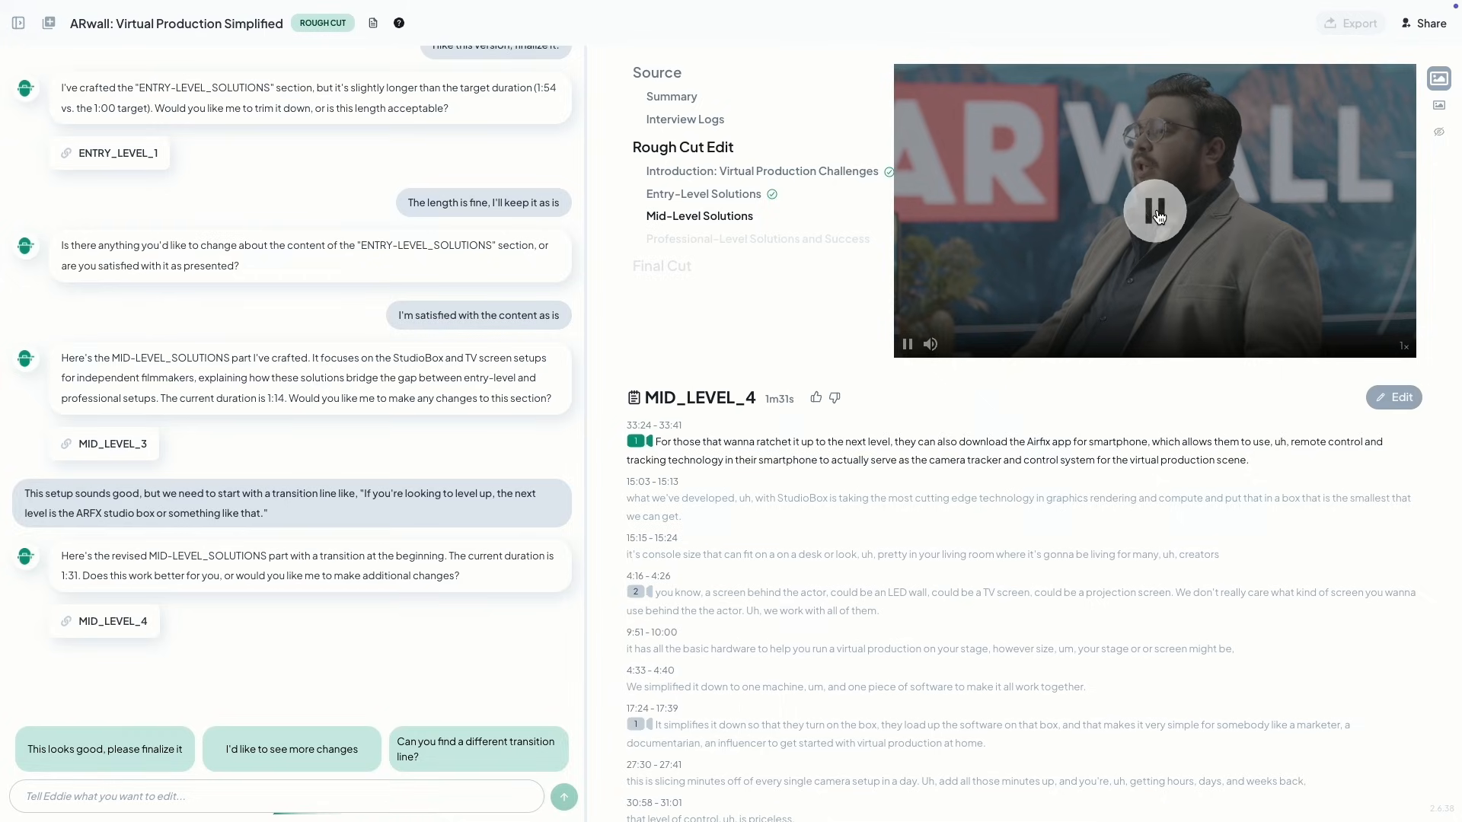
{"action": "left_click", "coordinate": [1158, 217]}
{"action": "scroll", "coordinate": [1032, 614], "scroll_direction": "down", "scroll_amount": 1}
{"action": "scroll", "coordinate": [1098, 581], "scroll_direction": "up", "scroll_amount": 1}
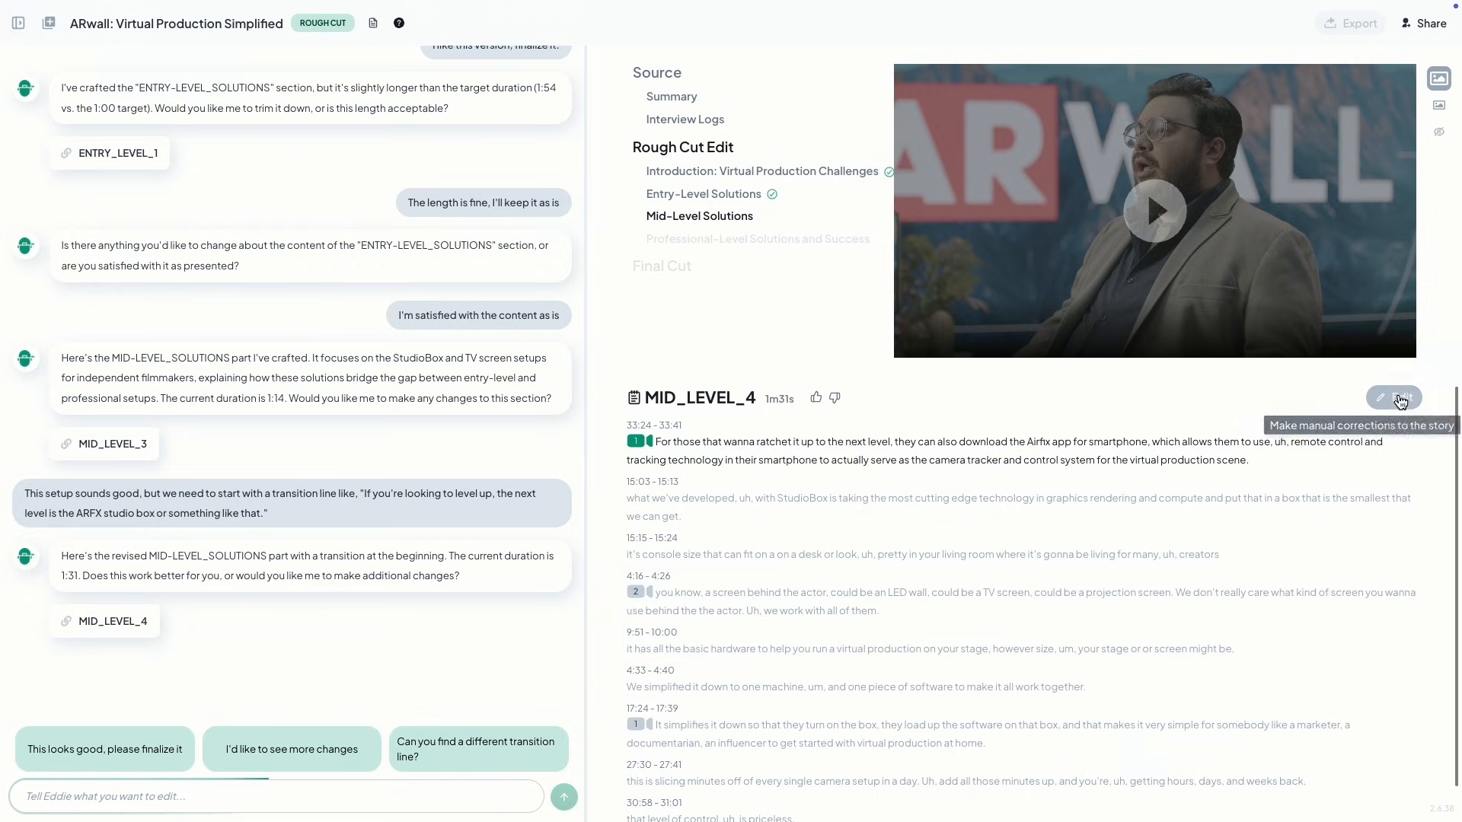
- Cut the first sound bite after "ratchet it up to the next level", delete "what" from the 15:03 bite and save the edits
{"action": "left_click", "coordinate": [1400, 399]}
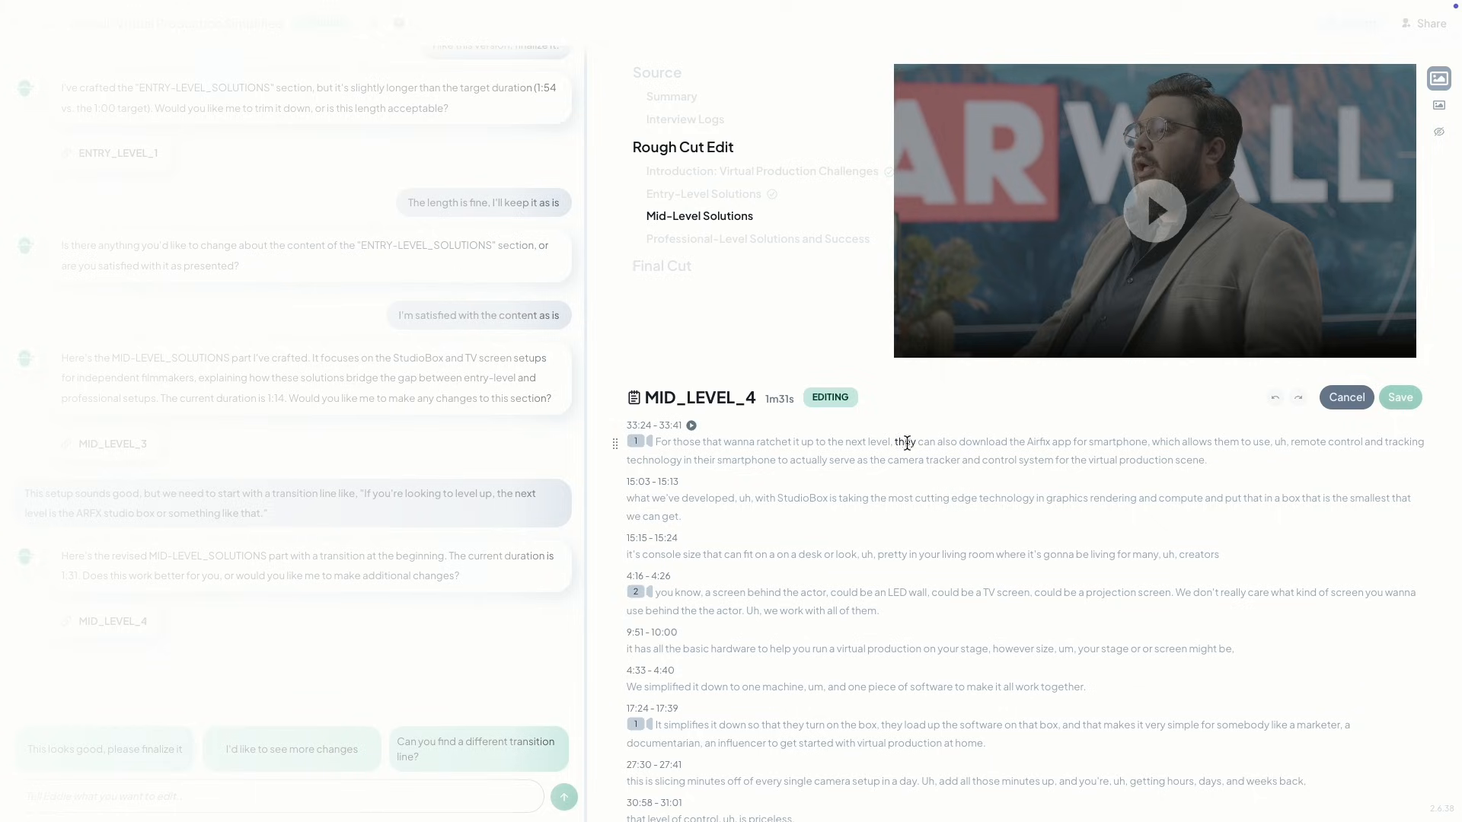
{"action": "left_click_drag", "start_coordinate": [904, 443], "coordinate": [1163, 455]}
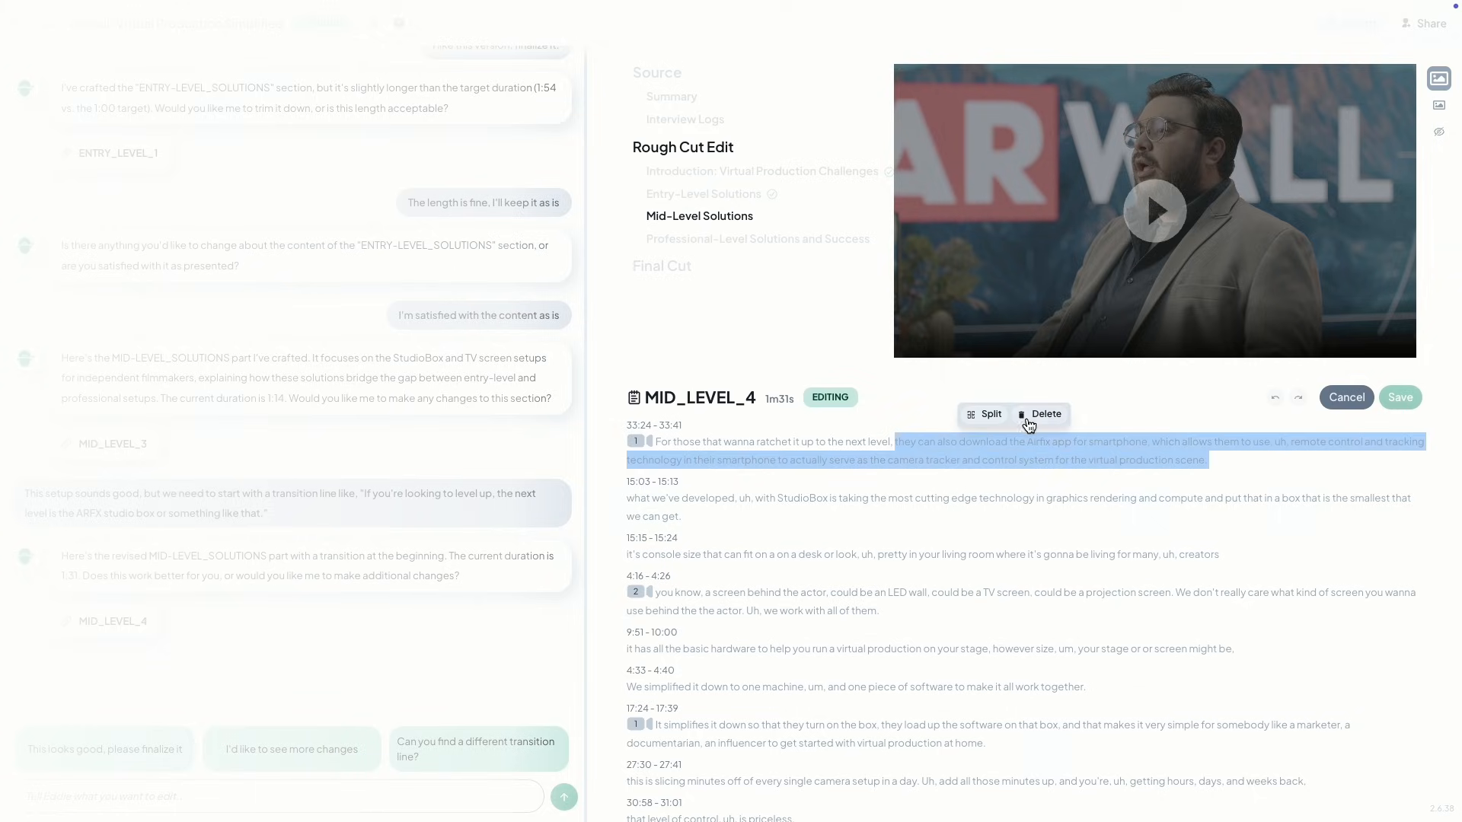
{"action": "left_click", "coordinate": [1040, 415]}
{"action": "double_click", "coordinate": [638, 536]}
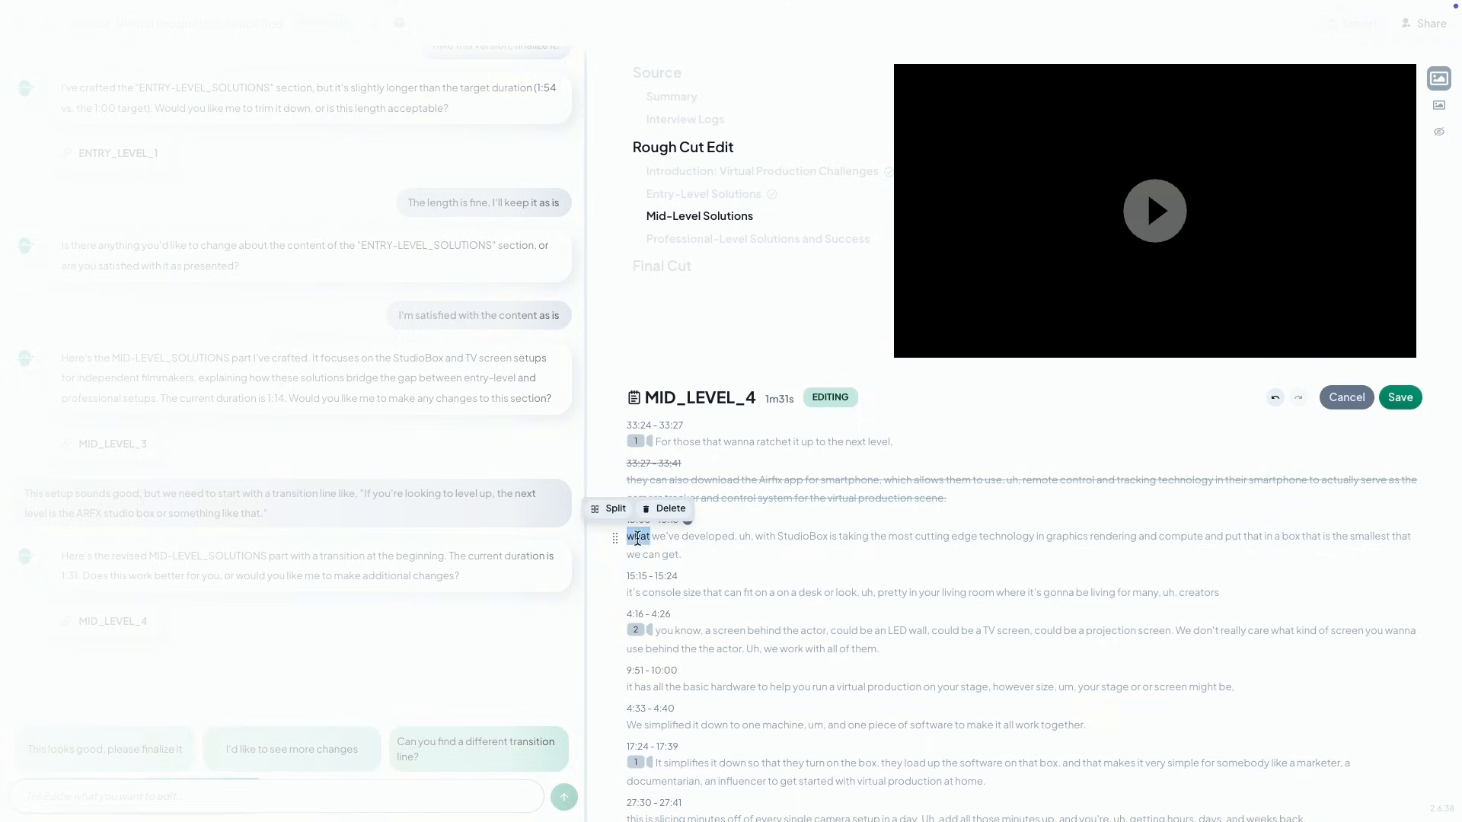
{"action": "left_click", "coordinate": [661, 517]}
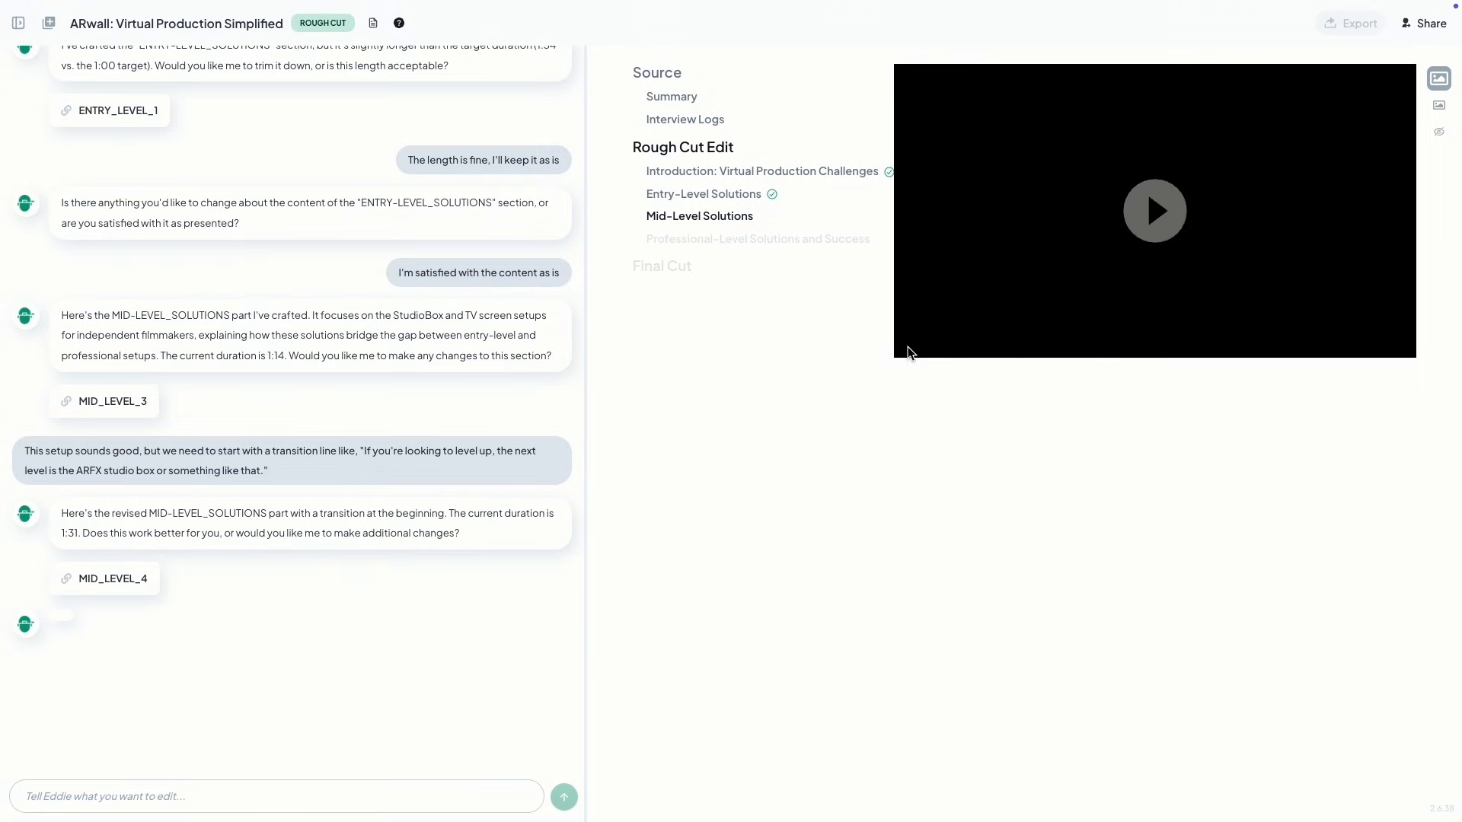
- Play the transition of the manually edited mid-level section and finalize this version
{"action": "left_click", "coordinate": [1151, 211]}
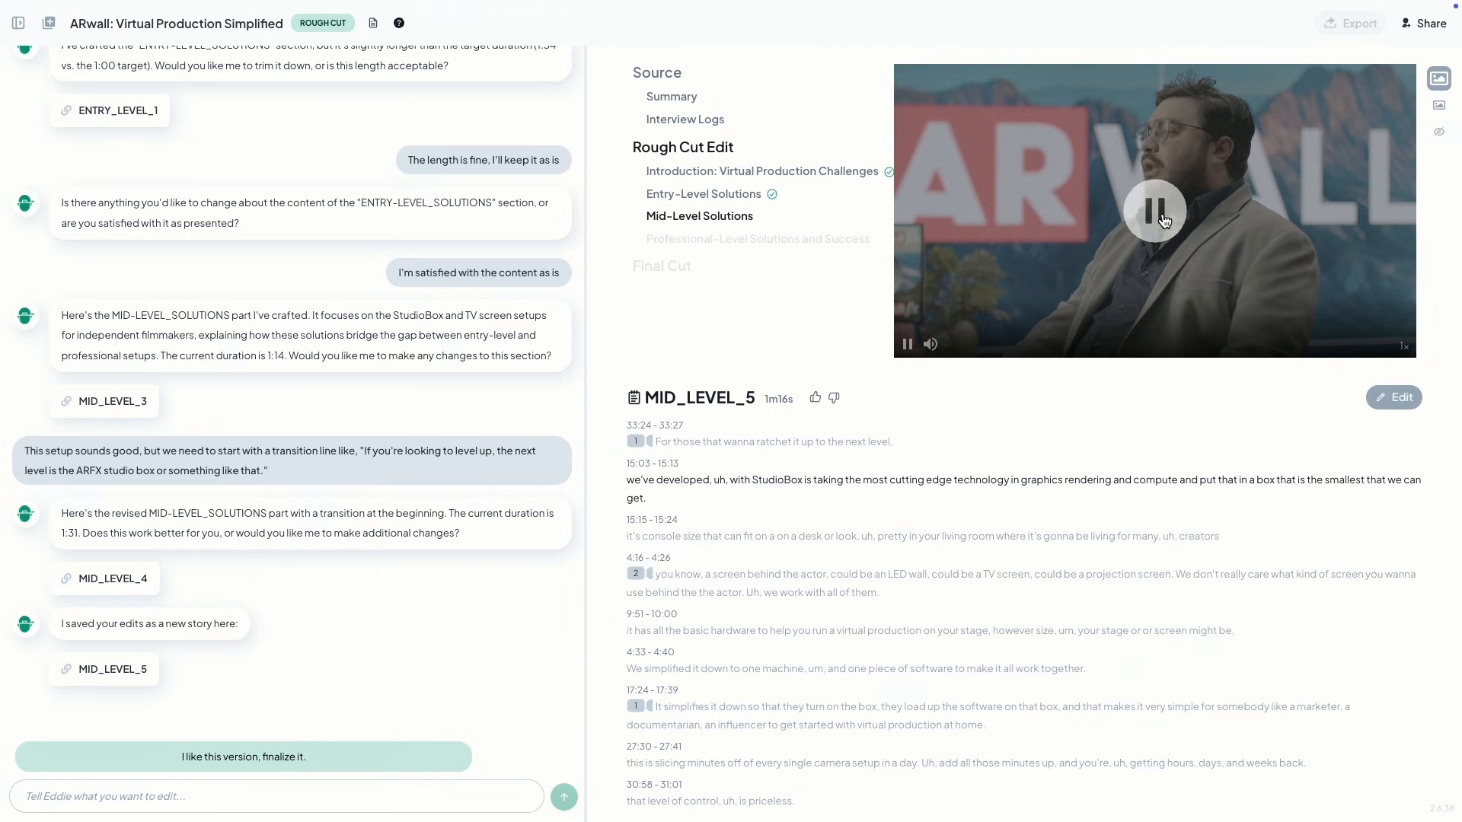
{"action": "left_click", "coordinate": [1163, 220]}
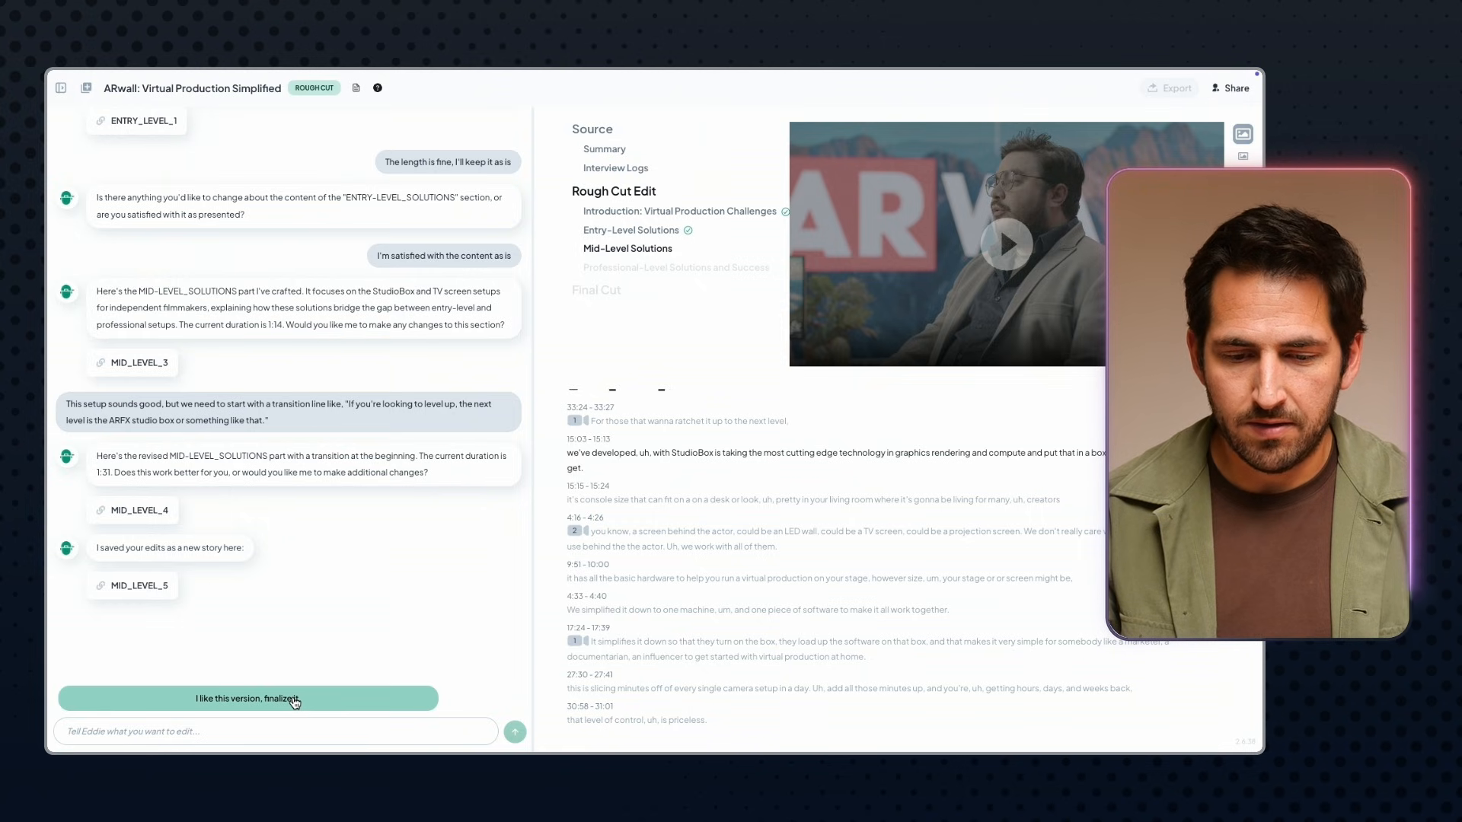
{"action": "left_click", "coordinate": [294, 698]}
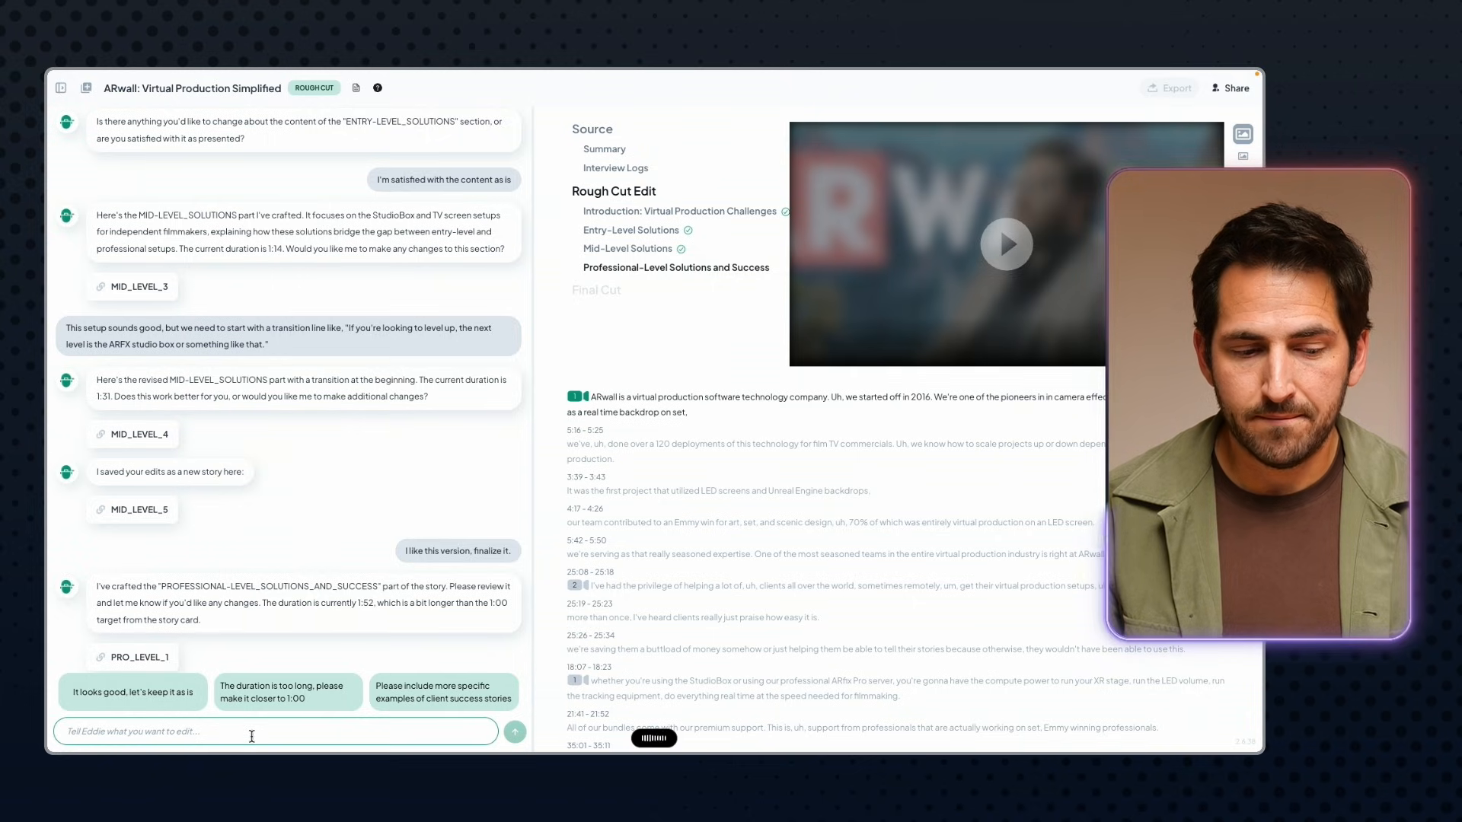
- Request a professional-level revision covering ARWall as a service provider, building LED screens and their media server in a box
{"action": "key", "text": "Return"}
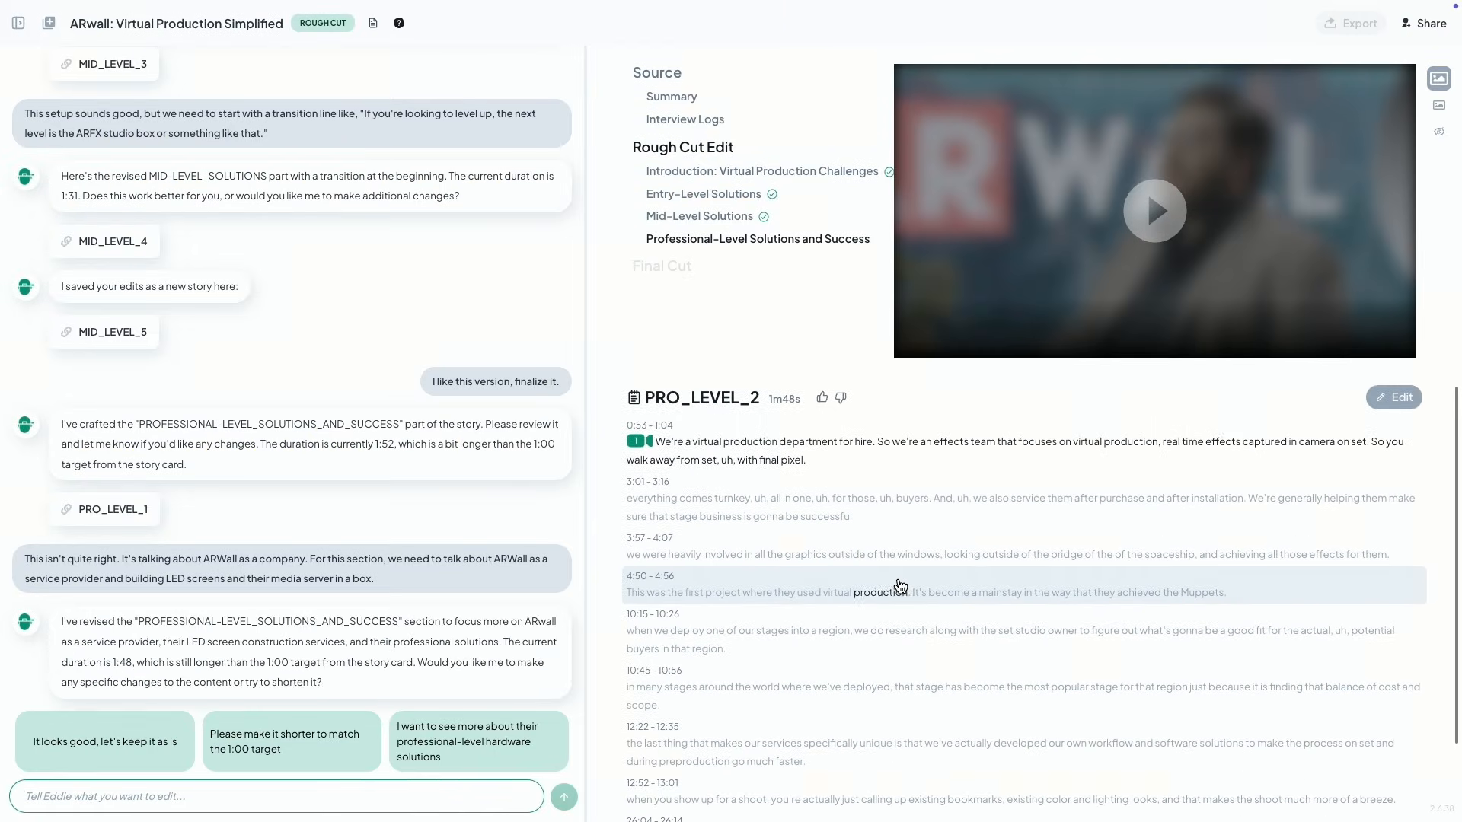
{"action": "scroll", "coordinate": [816, 458], "scroll_direction": "down", "scroll_amount": 1}
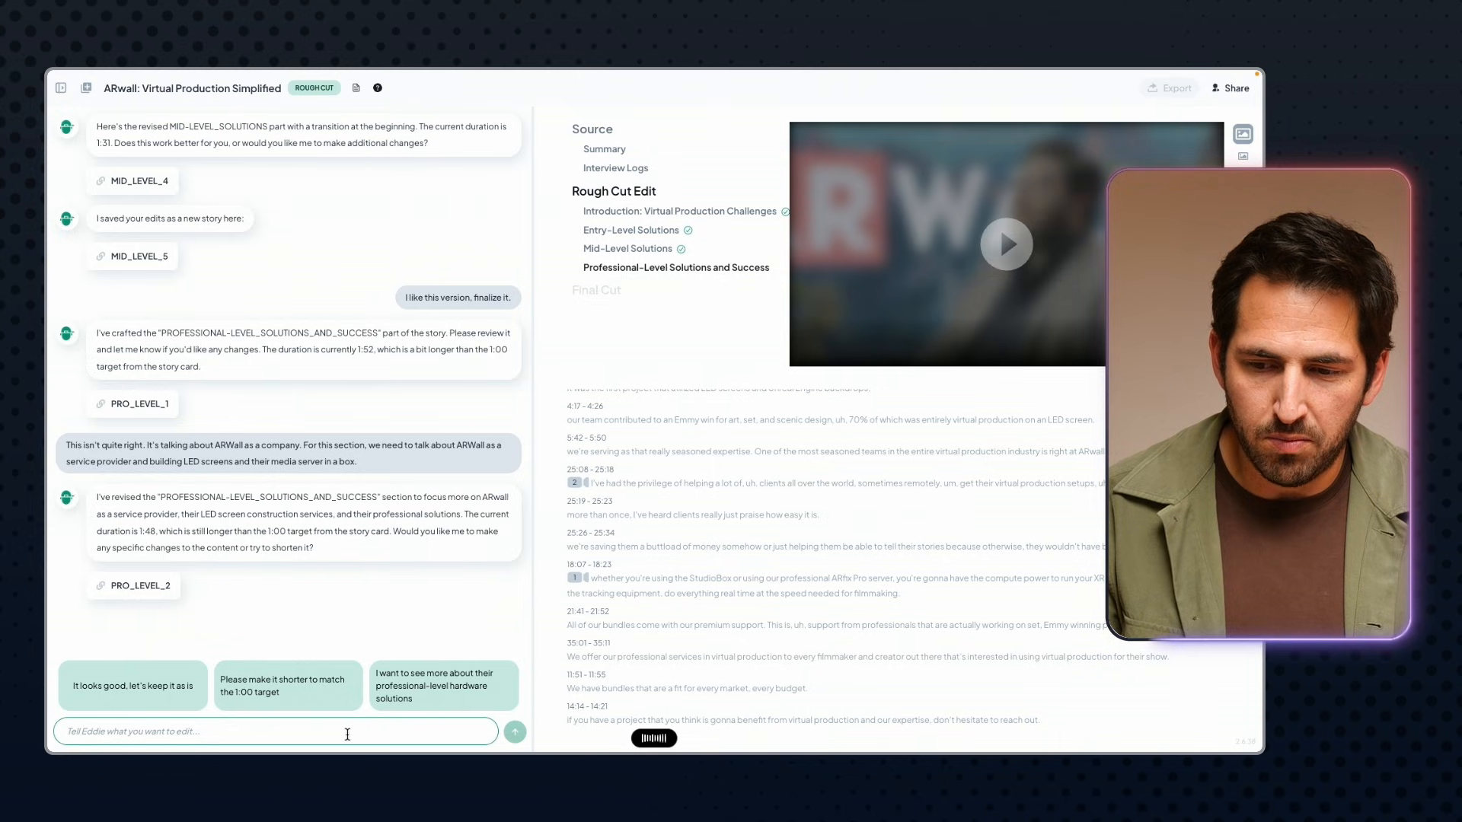
- Restrict the professional-level section to the ARFX Pro Server and the Studio Bundles, and request more specific details about the Pro Server
{"action": "type", "text": "This section should just talk about the ARFX Pro Server and the Studio Bundles."}
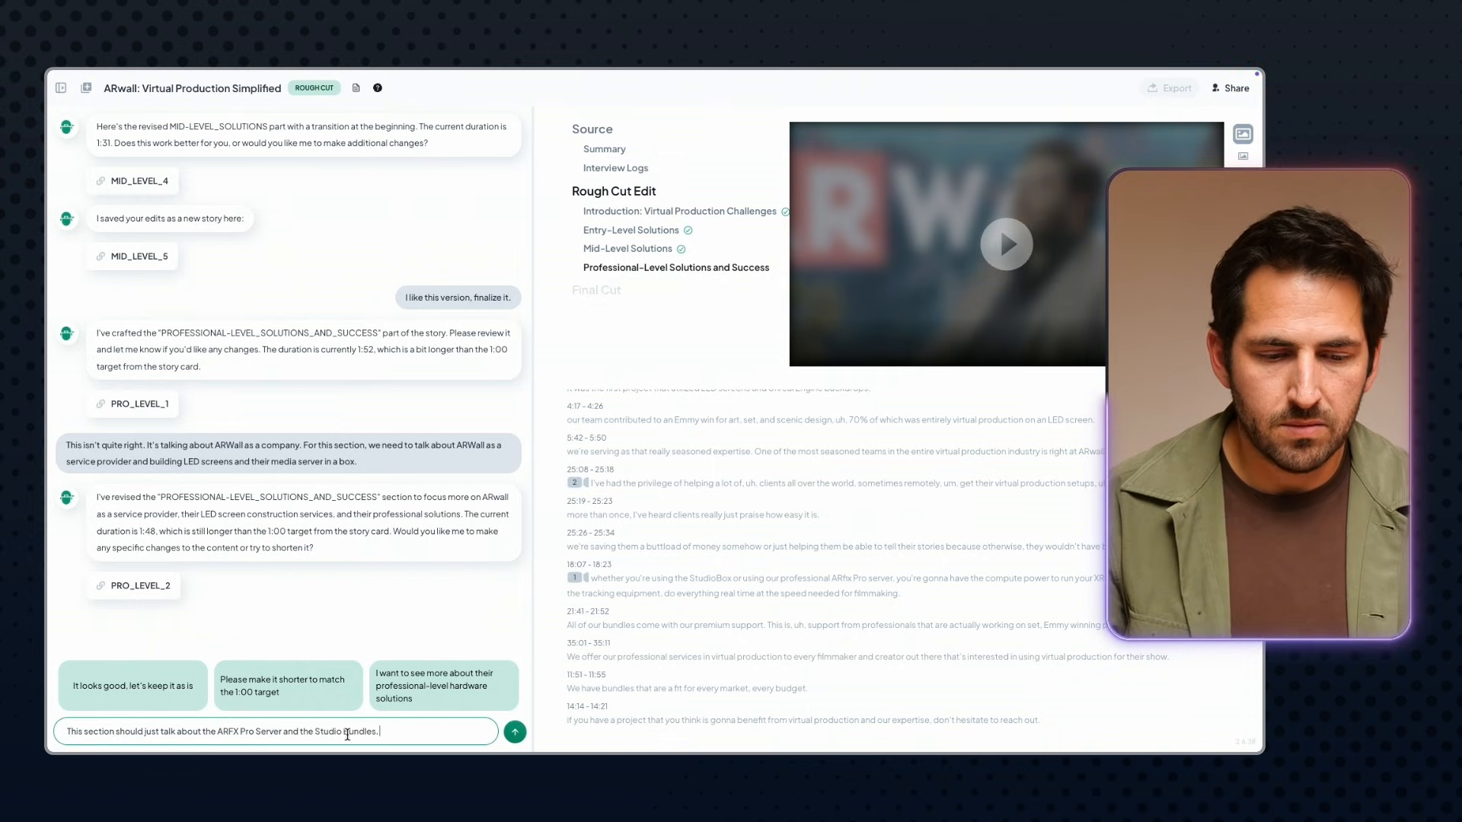
{"action": "key", "text": "Return"}
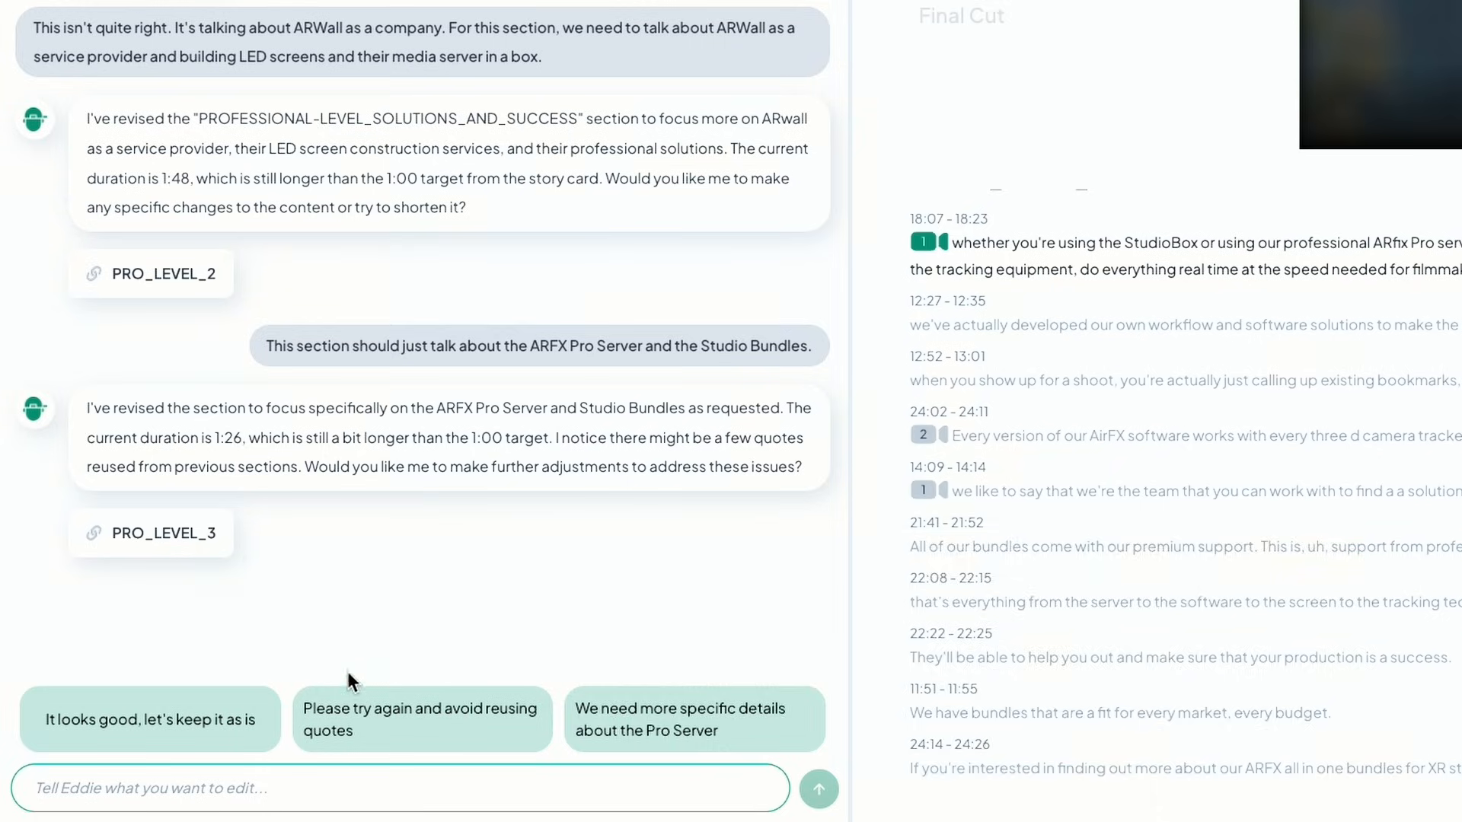
{"action": "left_click", "coordinate": [730, 729]}
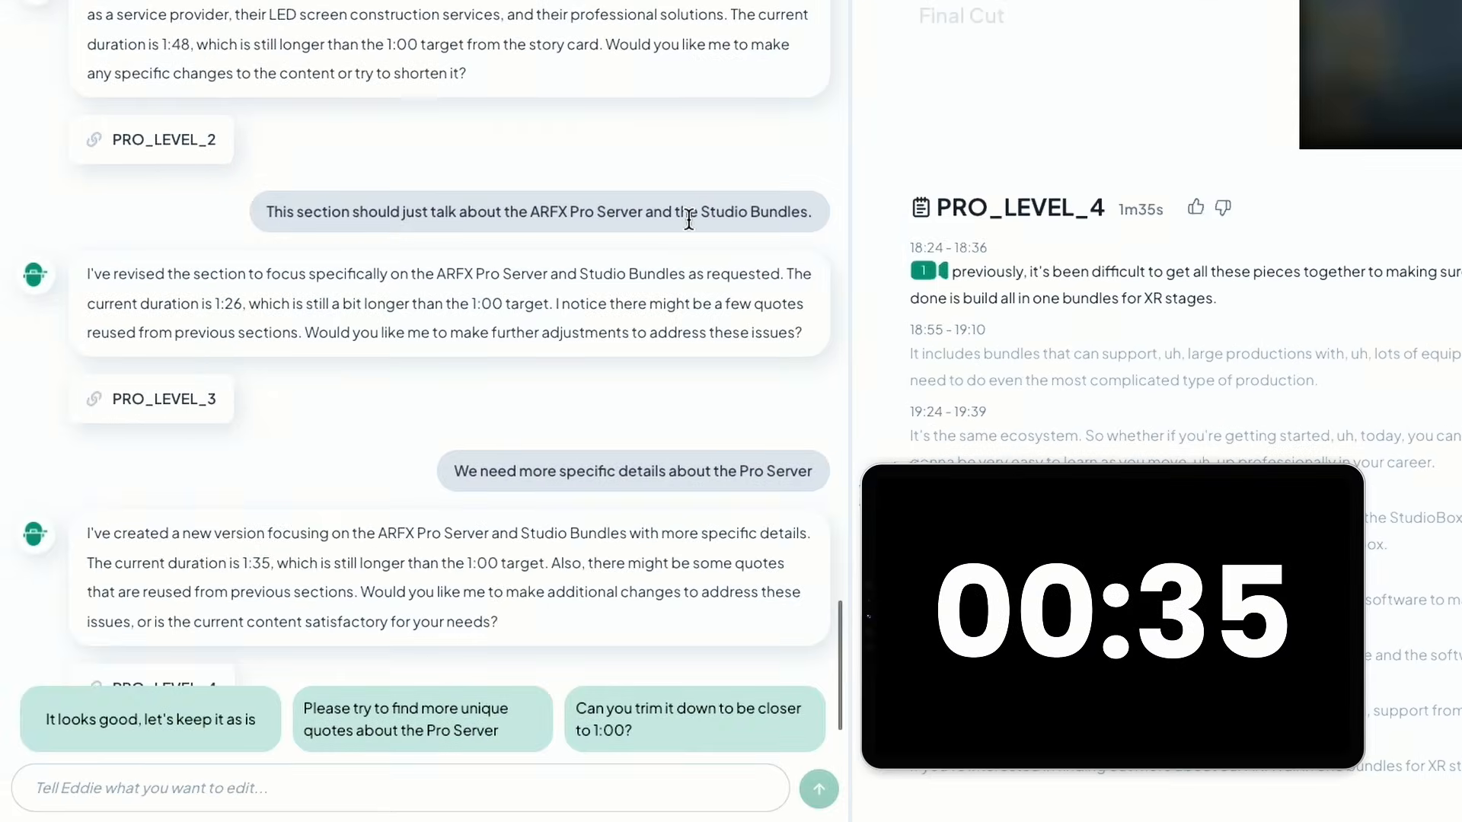
- Preview the opening of PRO_LEVEL_4, check its remaining sound bites and keep the section as is
{"action": "scroll", "coordinate": [688, 220], "scroll_direction": "down", "scroll_amount": 2}
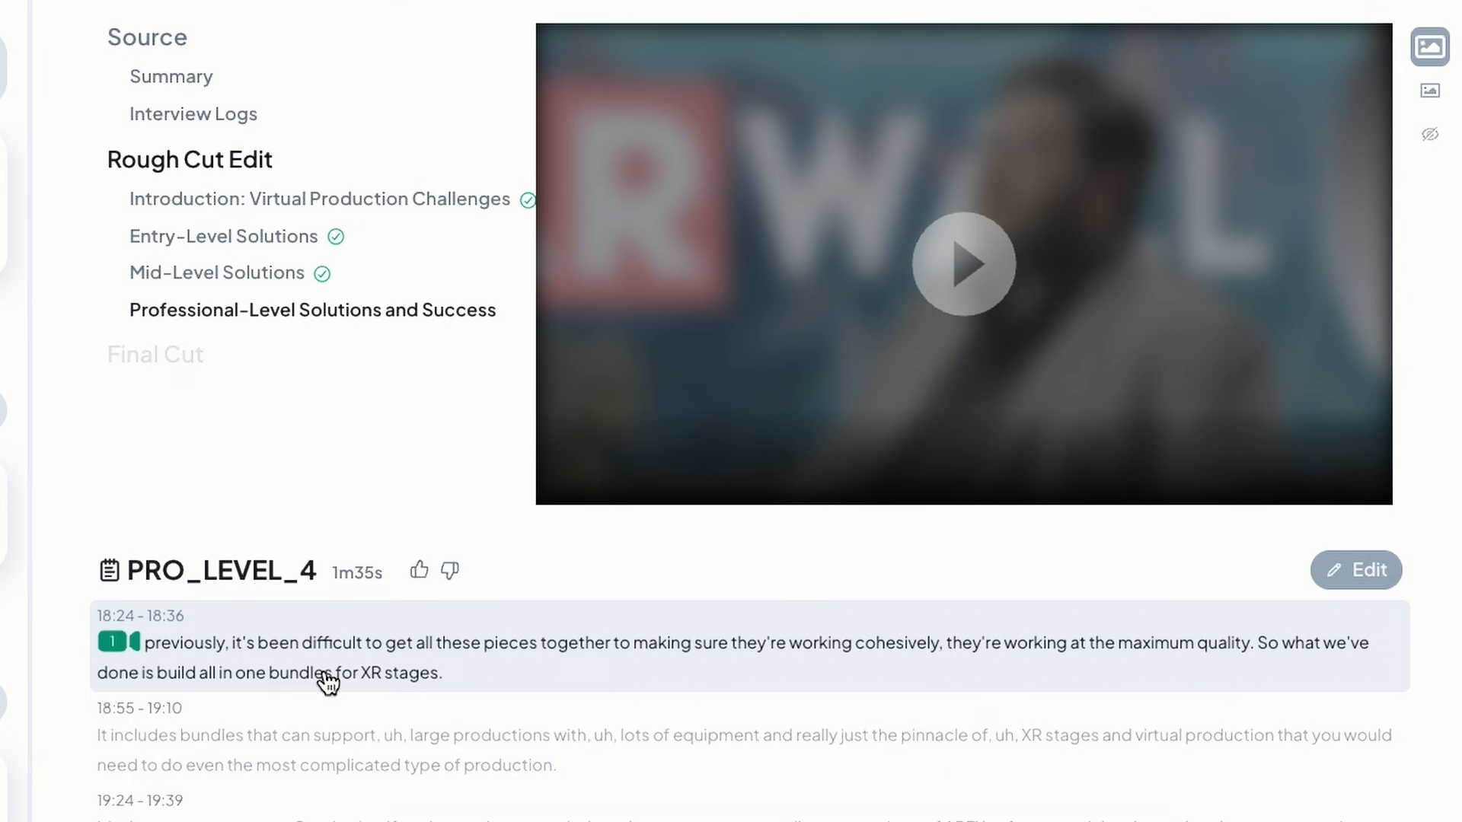
{"action": "left_click", "coordinate": [987, 296]}
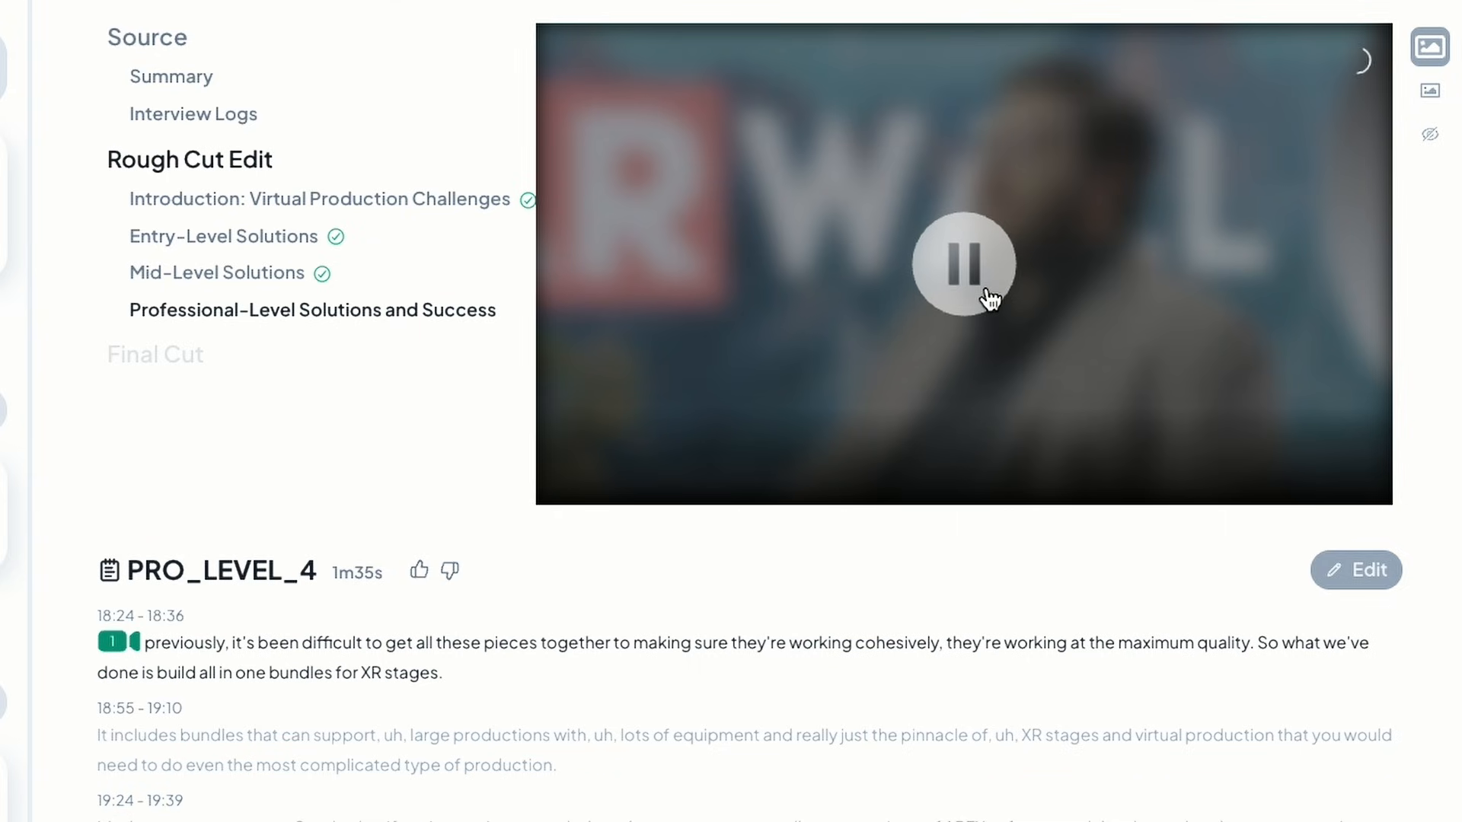
{"action": "left_click", "coordinate": [978, 281]}
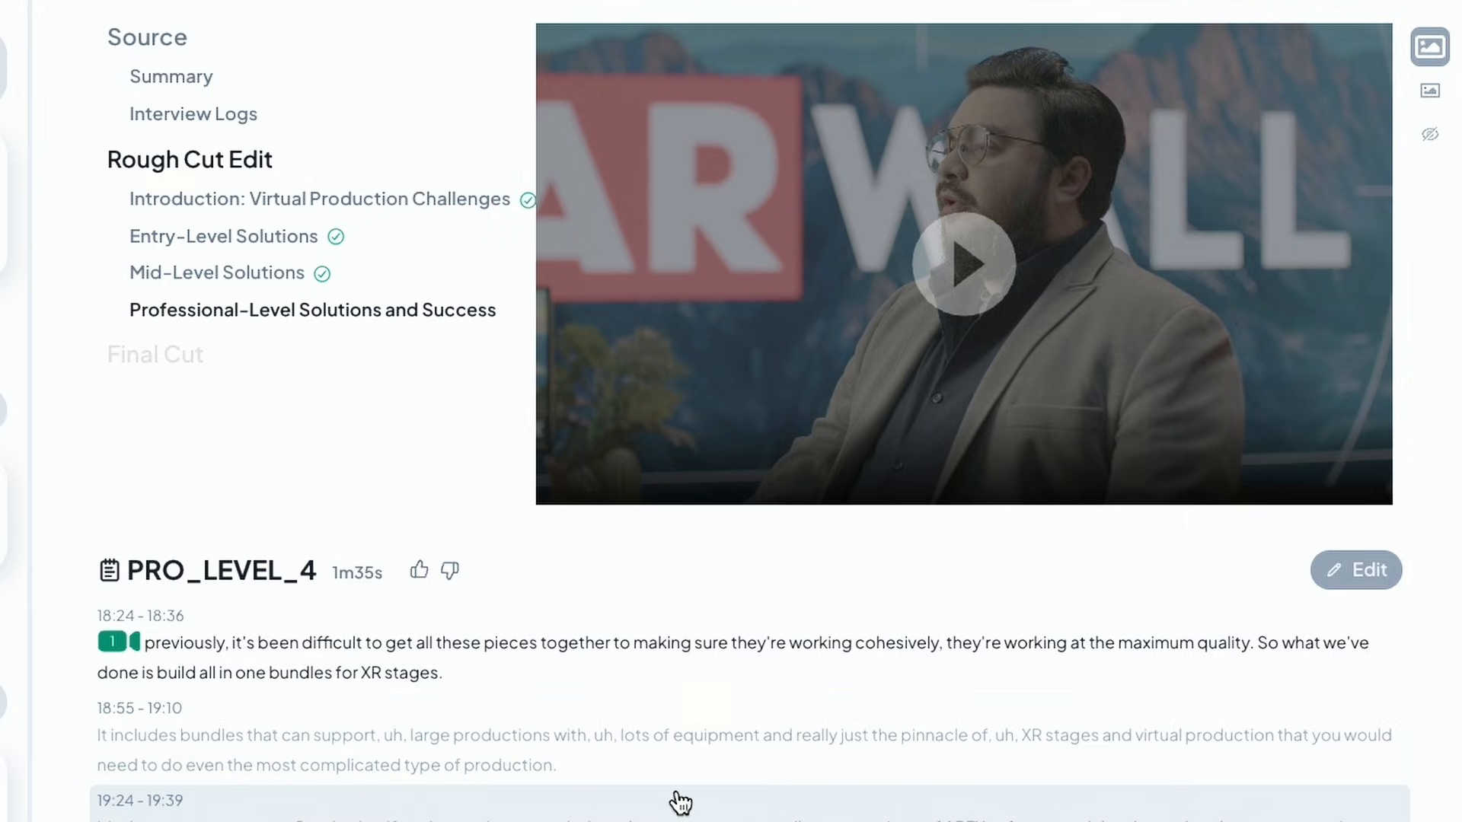
{"action": "scroll", "coordinate": [798, 761], "scroll_direction": "down", "scroll_amount": 5}
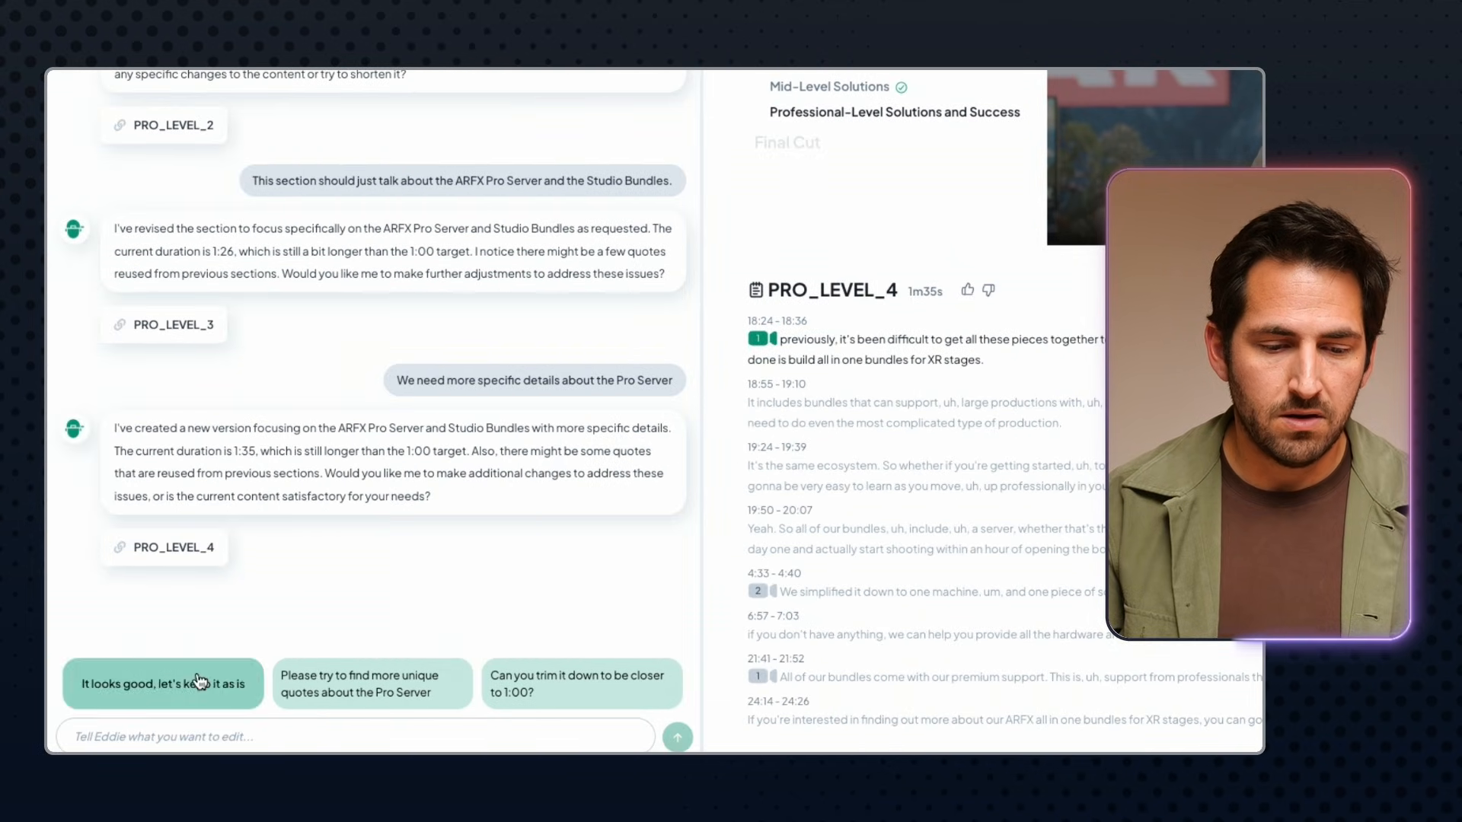
{"action": "left_click", "coordinate": [200, 684]}
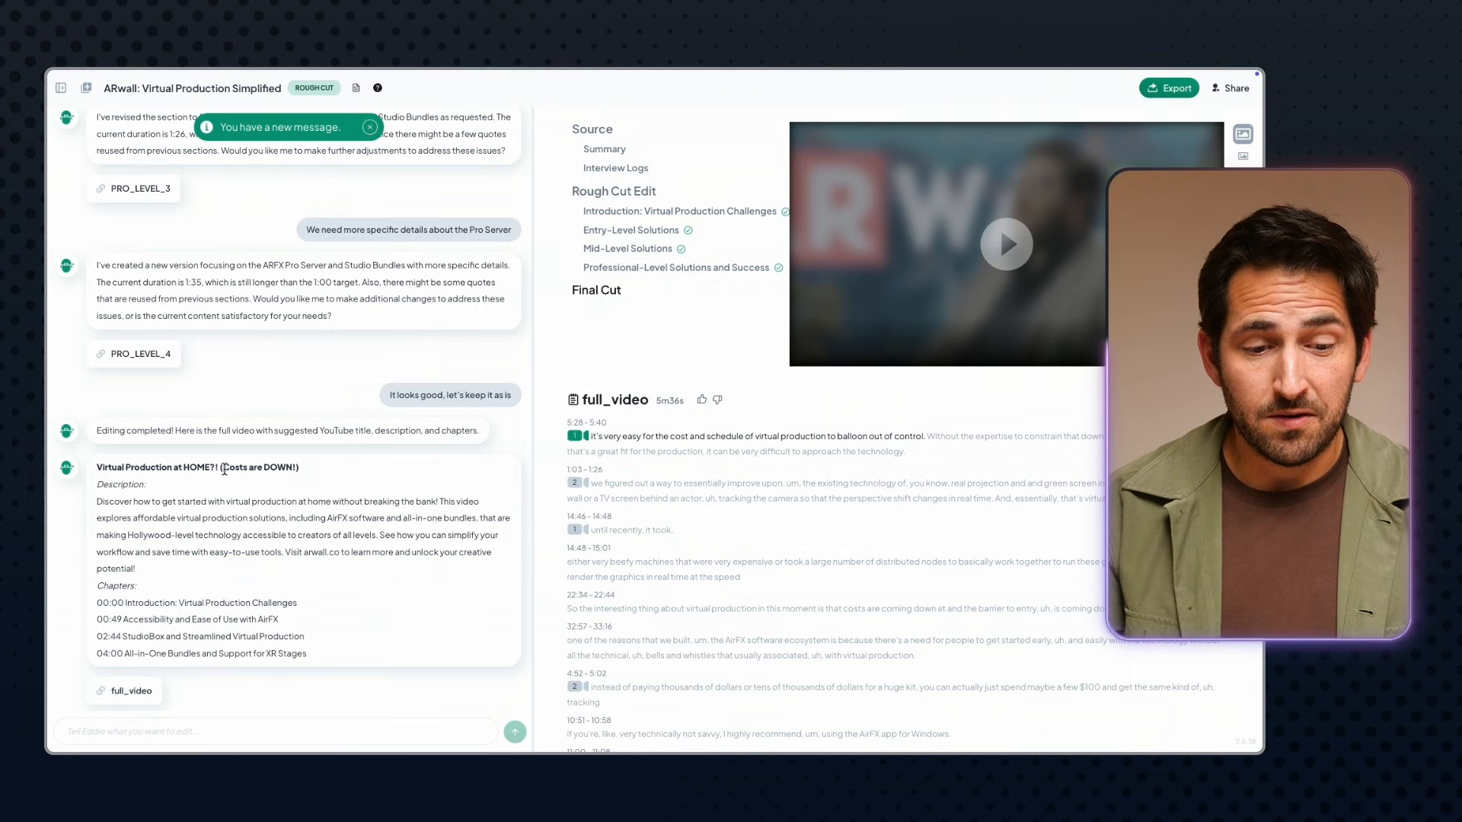
- Review the suggested YouTube title, description and chapters for the full video
{"action": "scroll", "coordinate": [244, 516], "scroll_direction": "down", "scroll_amount": 2}
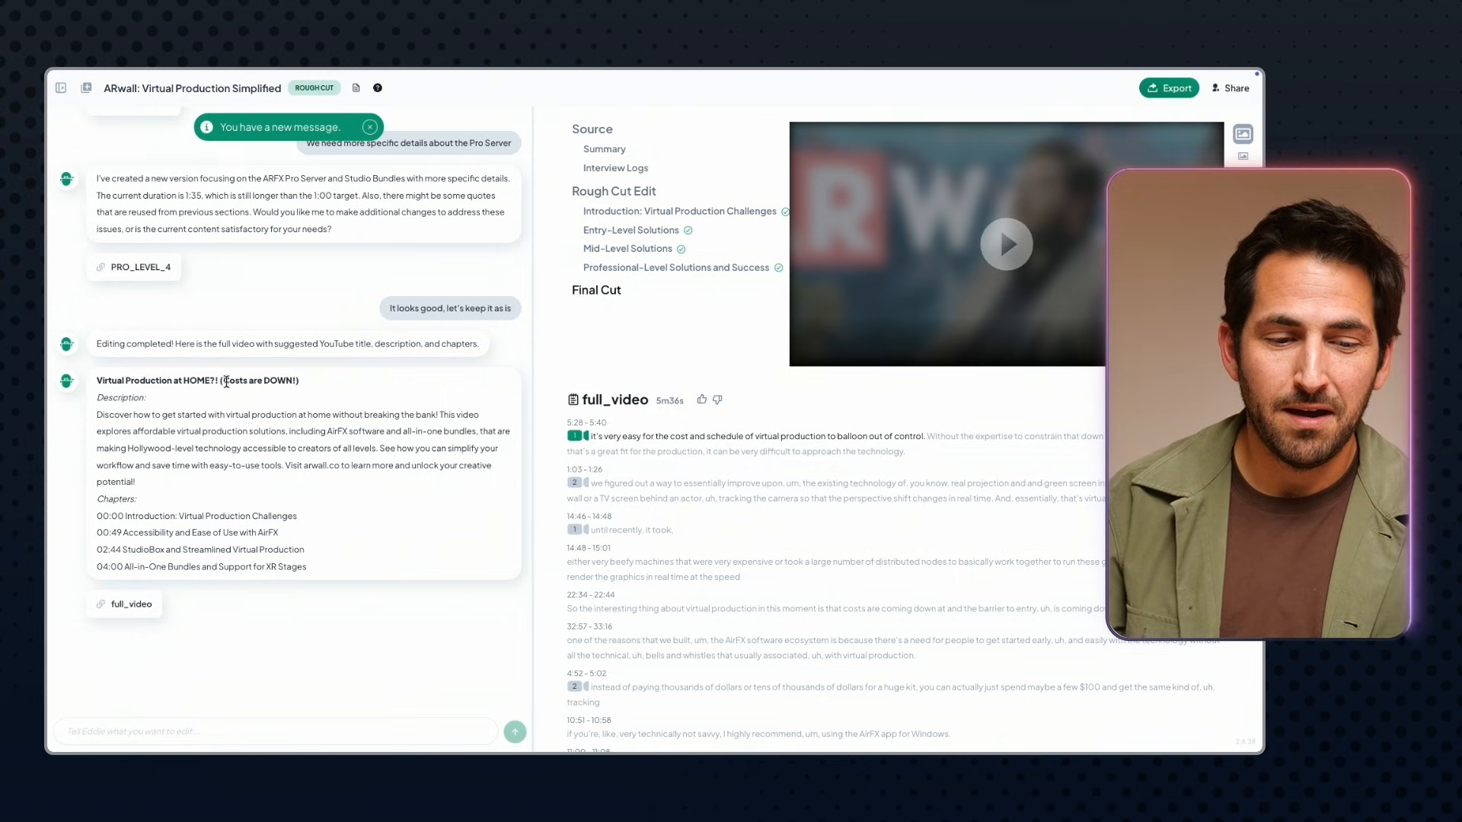
{"action": "triple_click", "coordinate": [185, 381]}
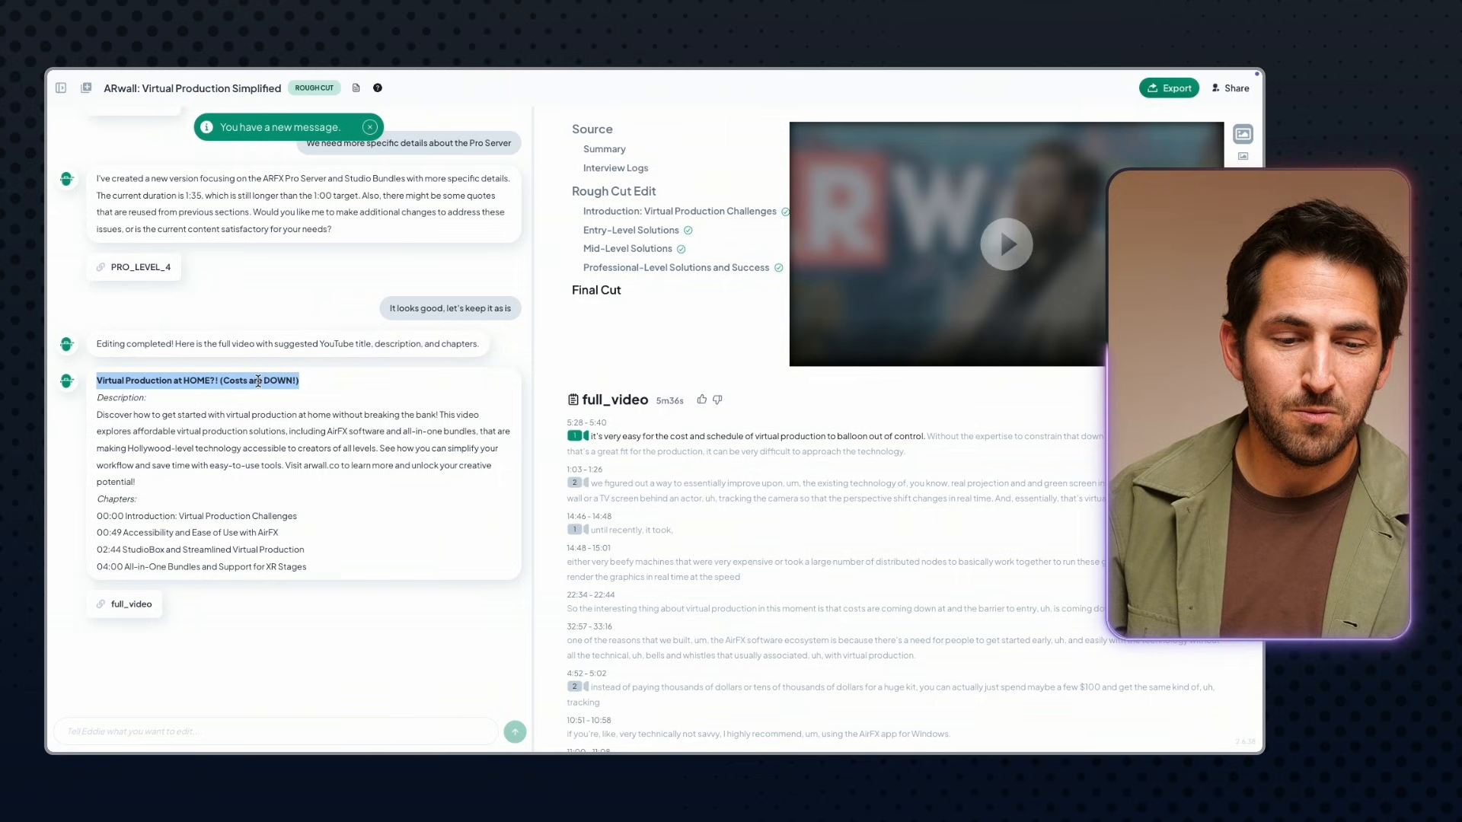
{"action": "triple_click", "coordinate": [198, 467]}
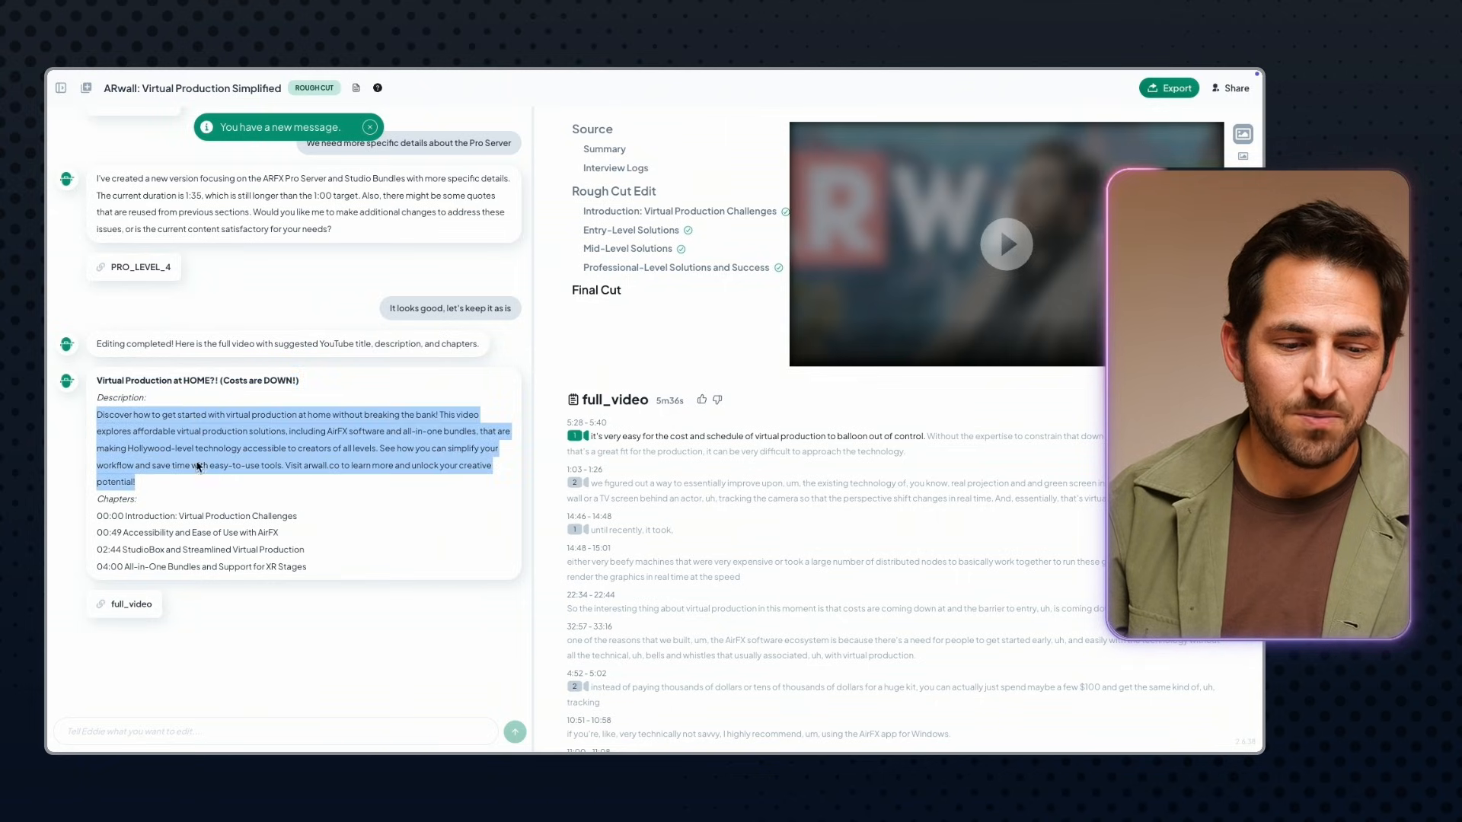
{"action": "triple_click", "coordinate": [183, 517]}
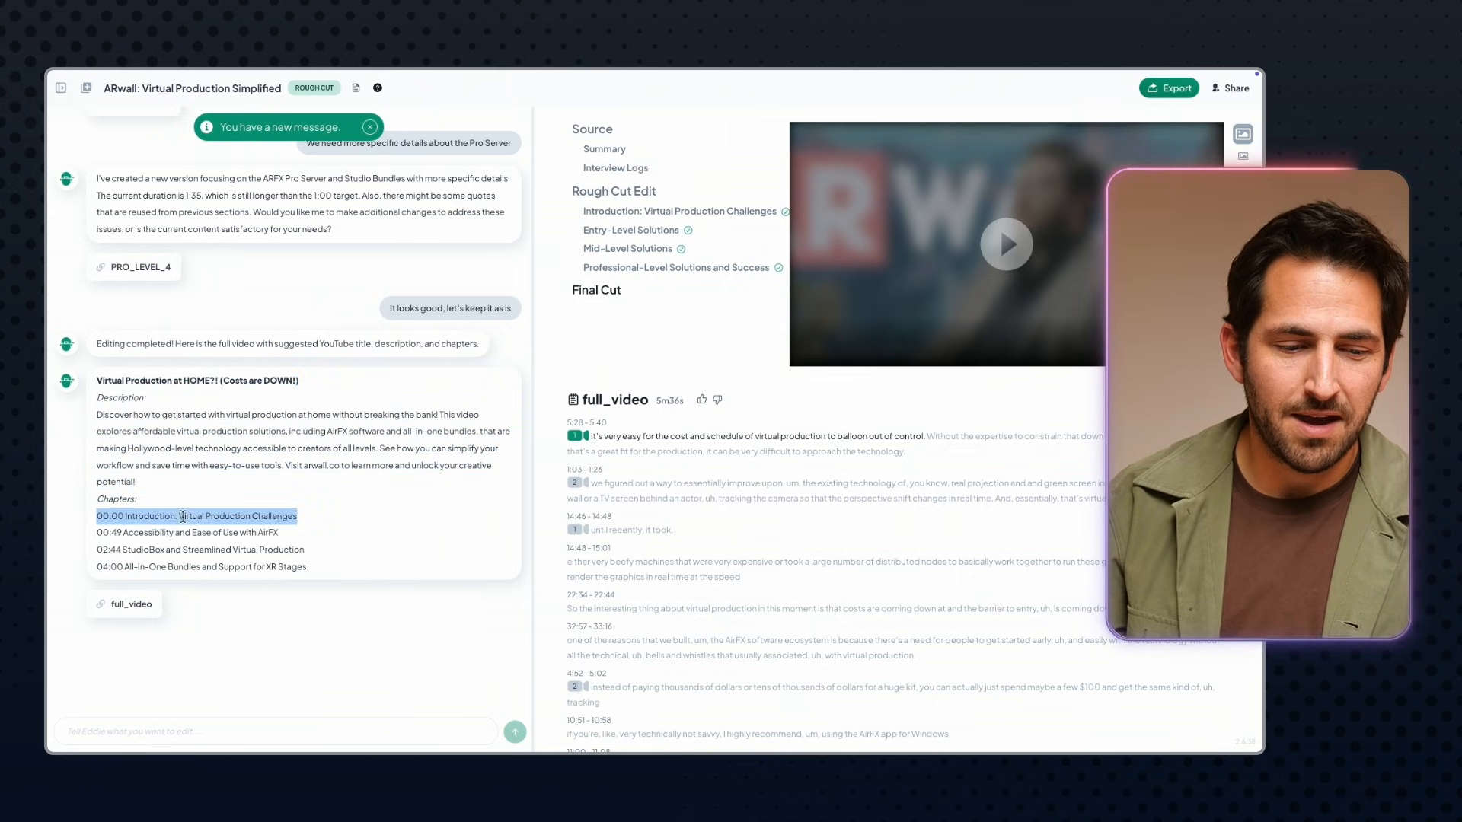
{"action": "left_click", "coordinate": [185, 565]}
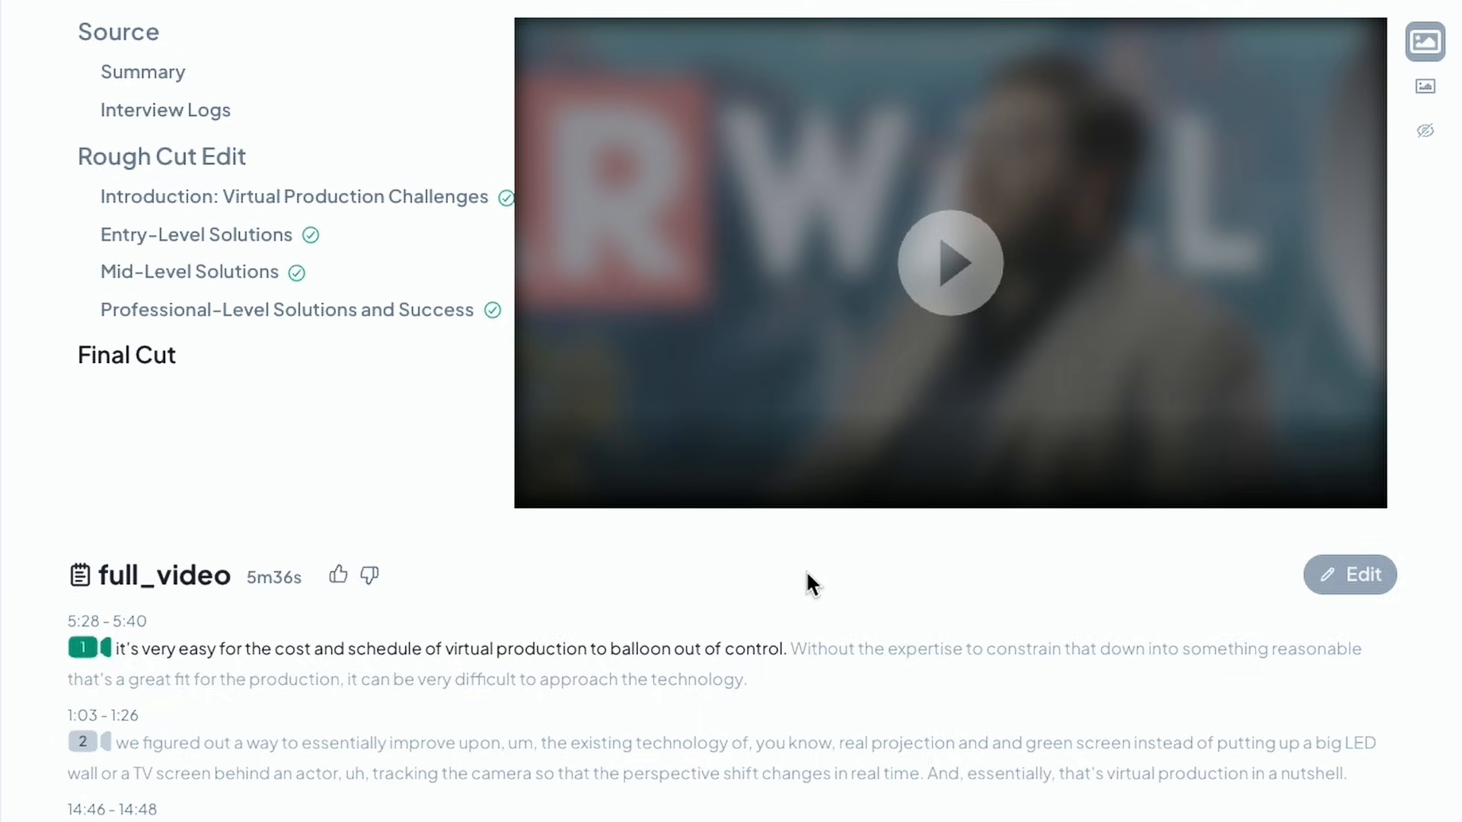
- Look through the full_video transcript and play the beginning of the assembled final cut
{"action": "scroll", "coordinate": [937, 406], "scroll_direction": "down", "scroll_amount": 3}
{"action": "scroll", "coordinate": [919, 501], "scroll_direction": "up", "scroll_amount": 3}
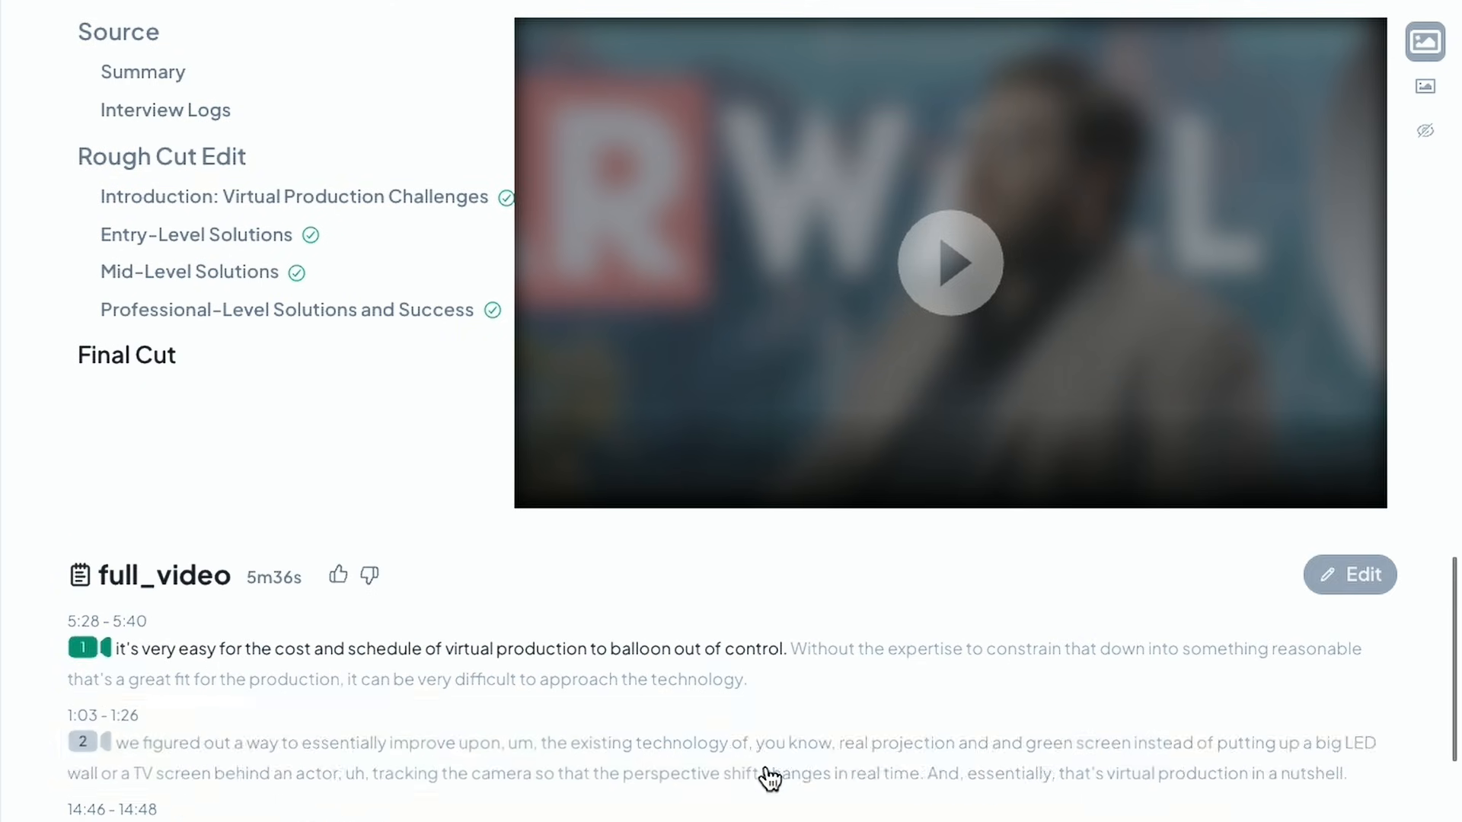
{"action": "left_click", "coordinate": [952, 265]}
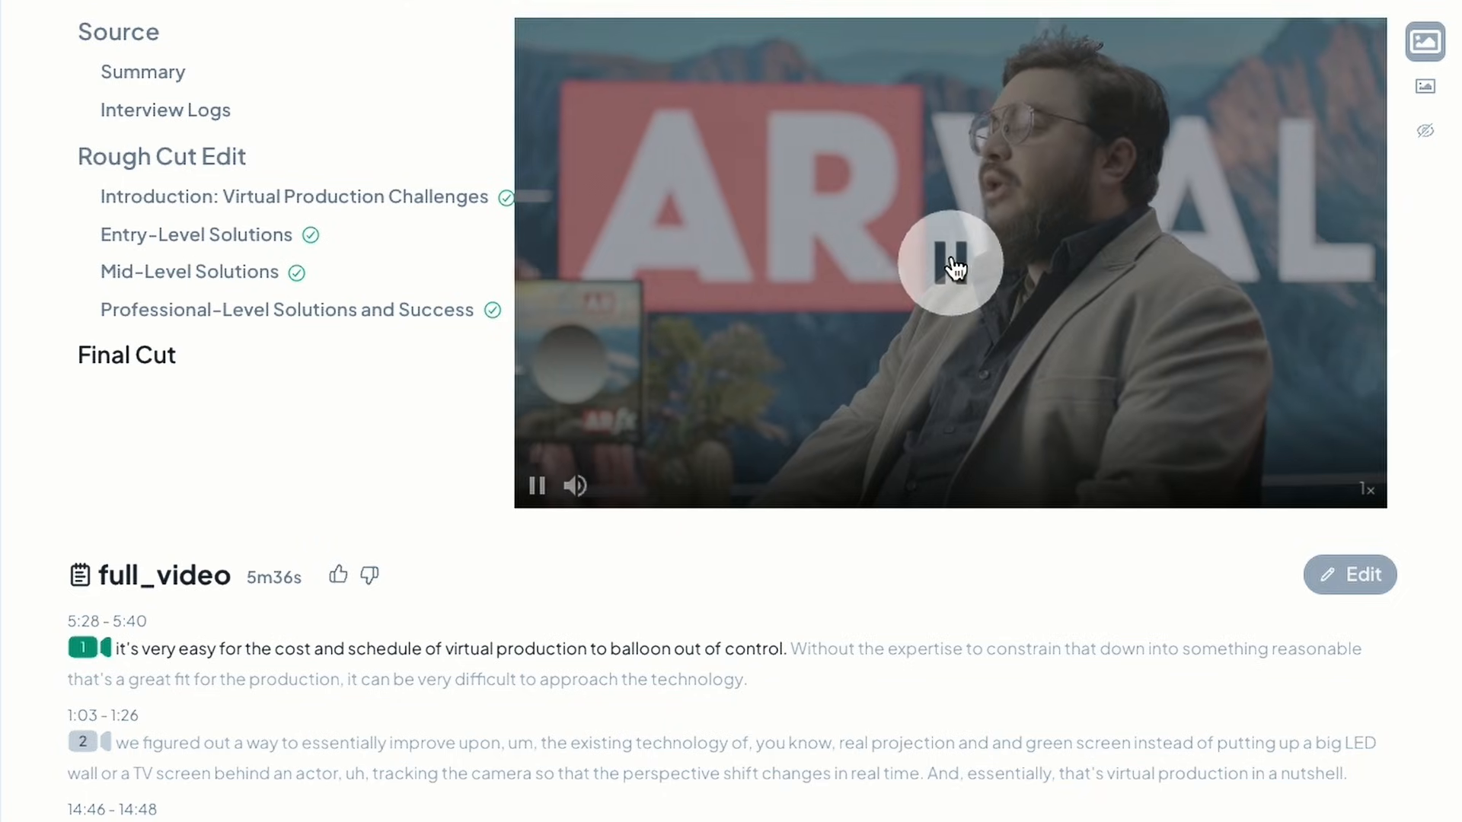
{"action": "left_click", "coordinate": [951, 265]}
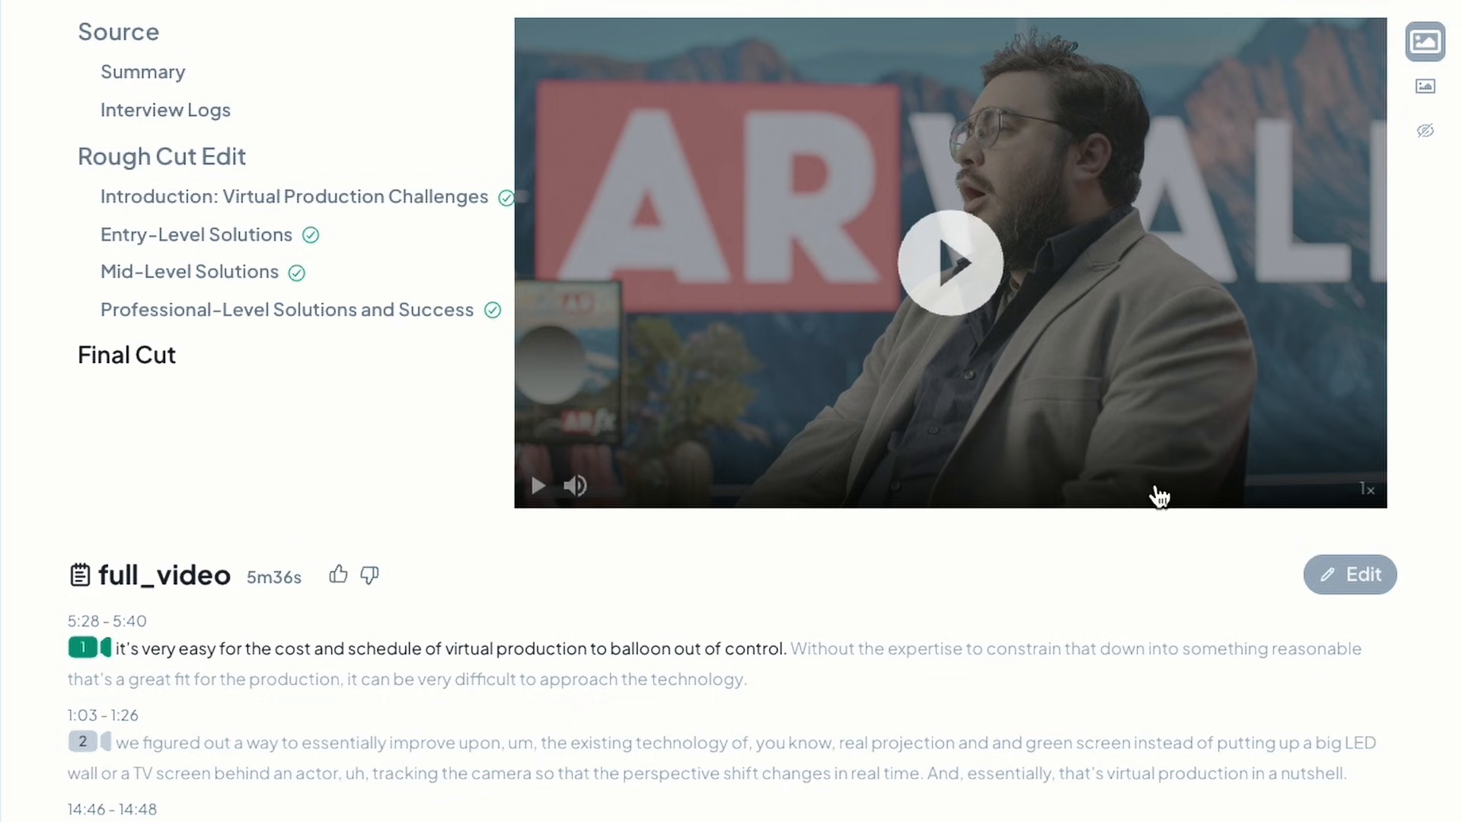
- Open full_video for manual editing and look through its sound bites without changing any
{"action": "left_click", "coordinate": [1339, 577]}
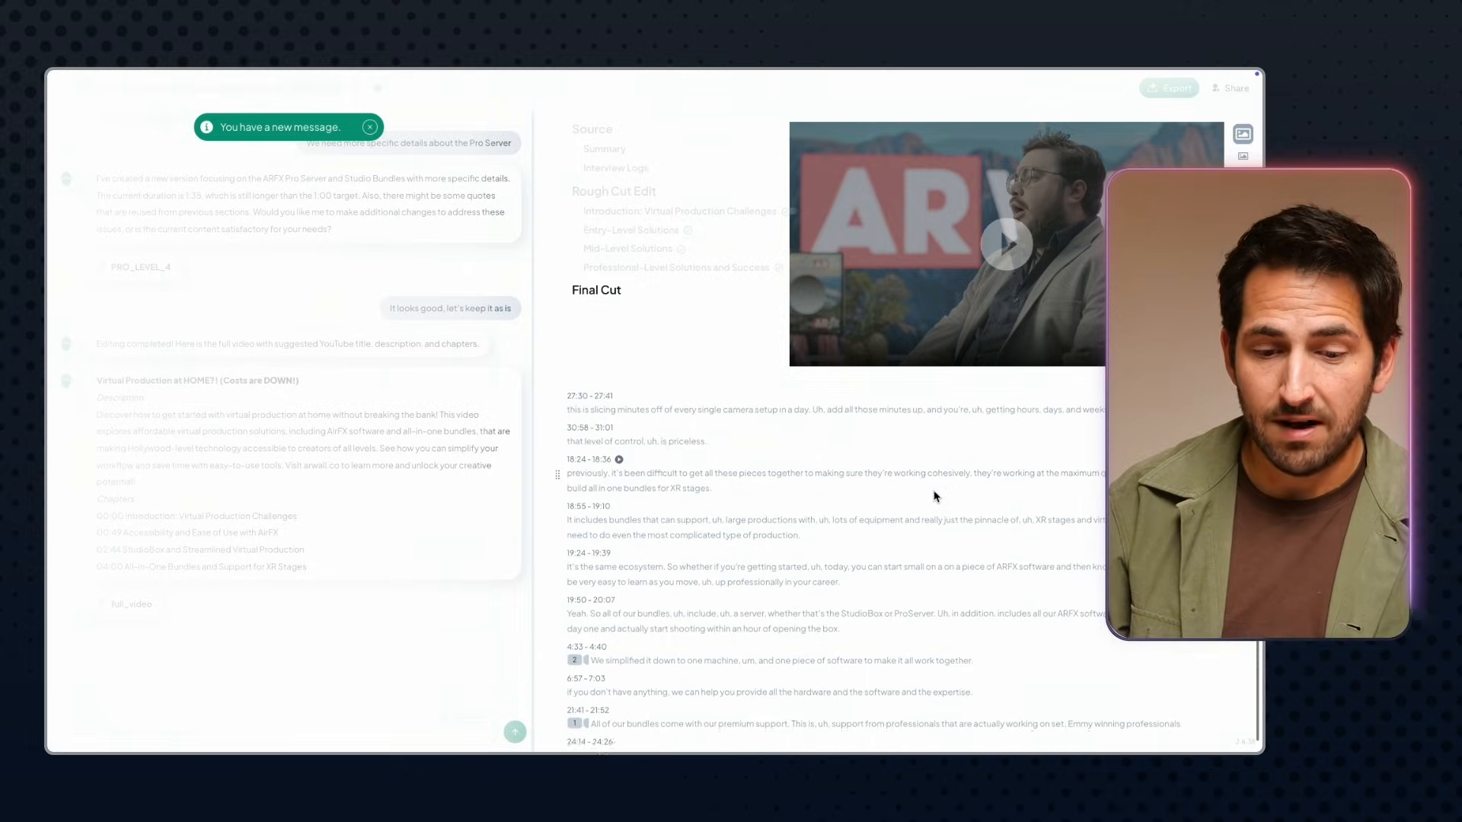
{"action": "scroll", "coordinate": [934, 496], "scroll_direction": "down", "scroll_amount": 1}
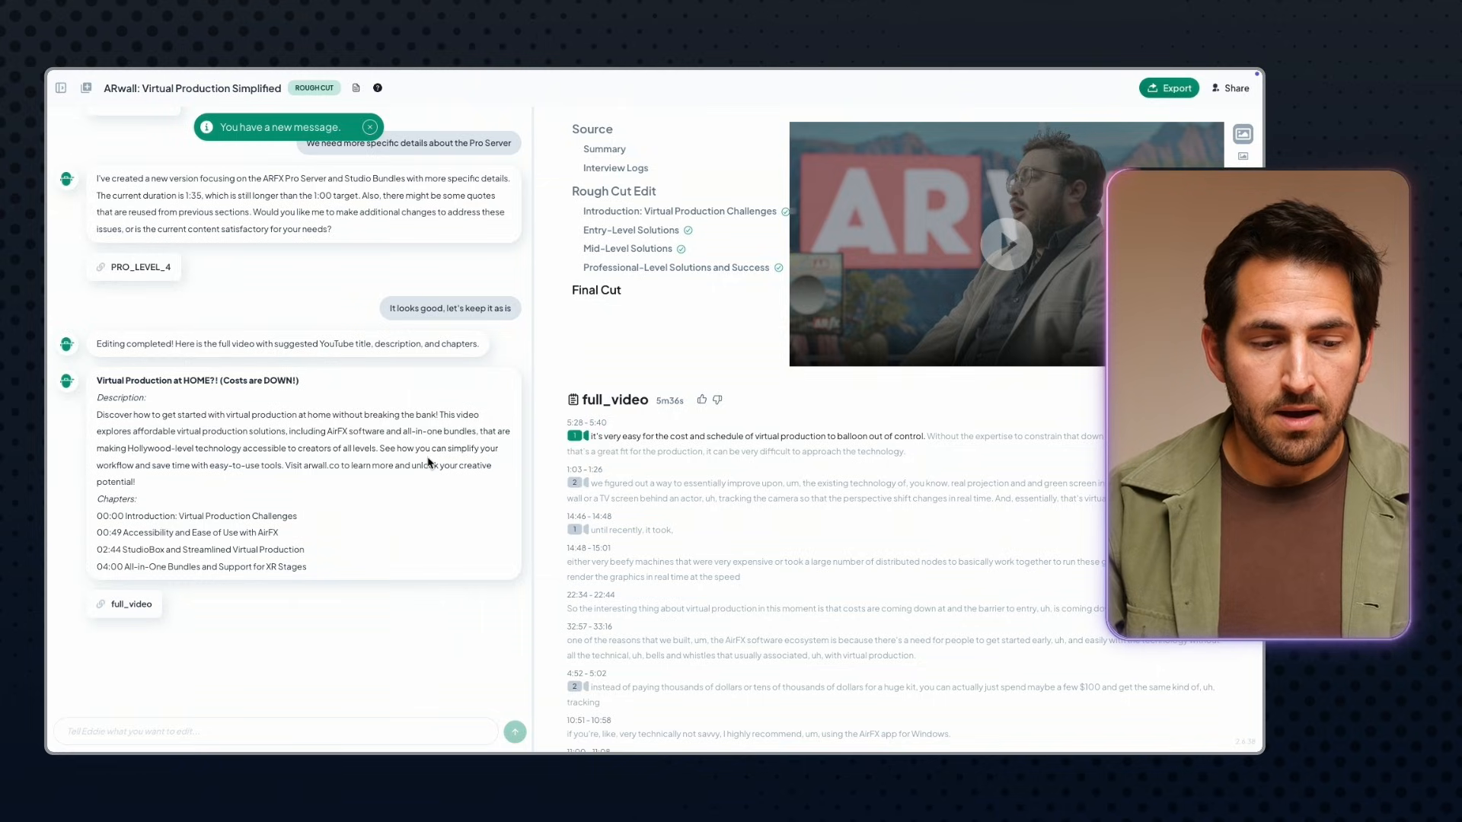
{"action": "scroll", "coordinate": [427, 463], "scroll_direction": "down", "scroll_amount": 1}
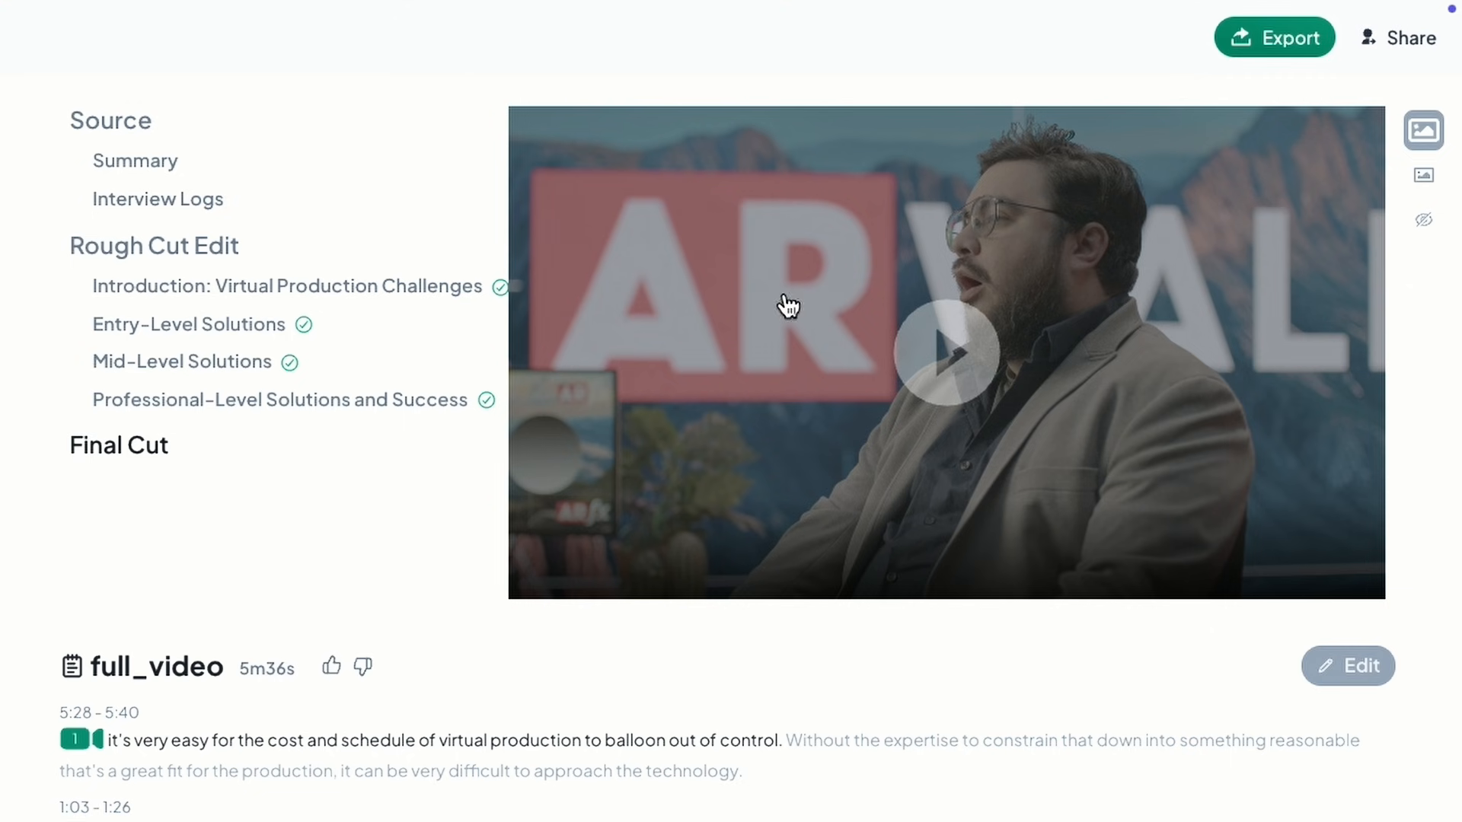
- Review the editing-app and MP4 export formats, and export the final cut to DaVinci Resolve in the new fcpxml format
{"action": "left_click", "coordinate": [1260, 40]}
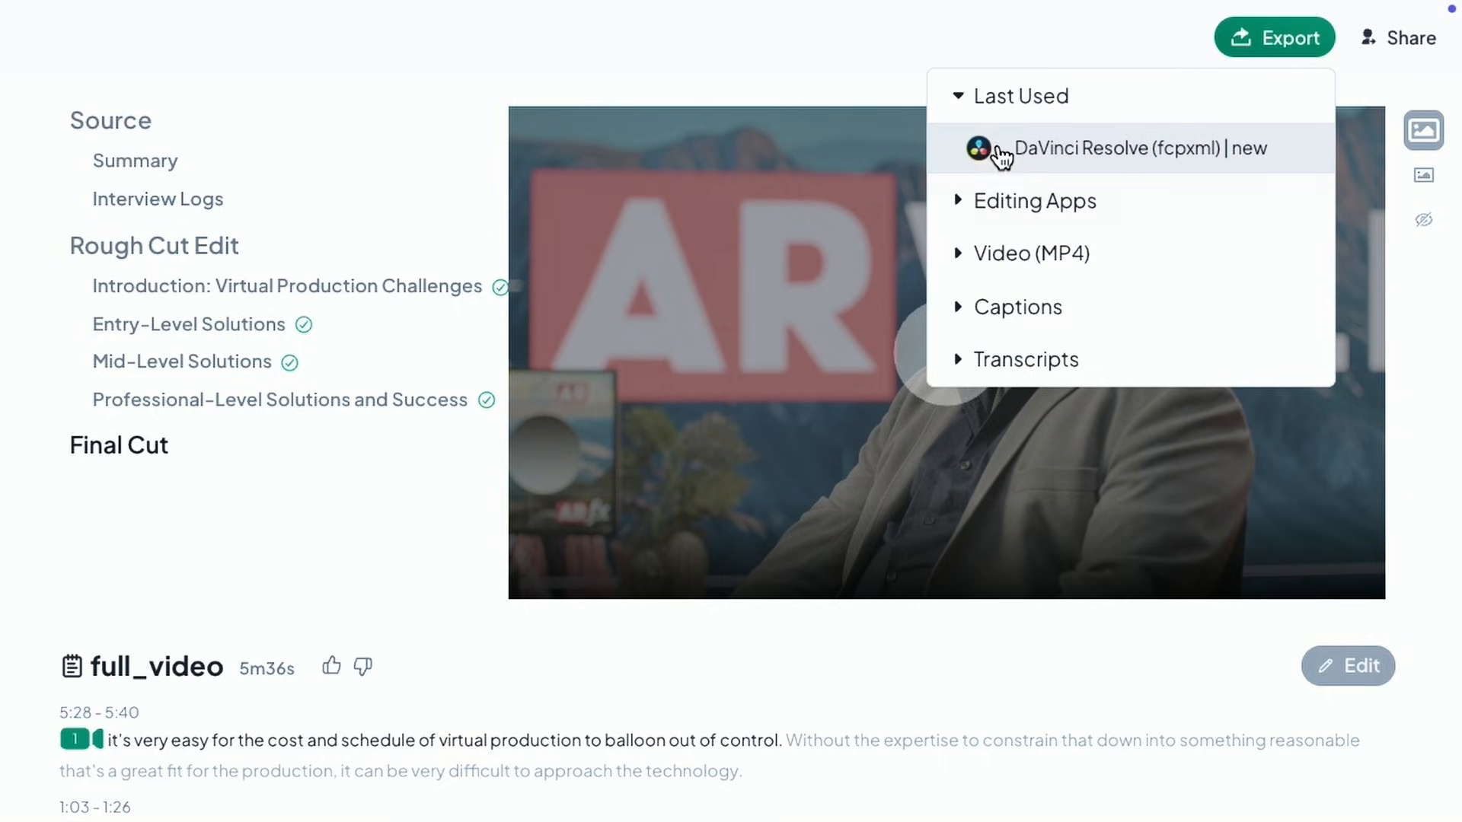
{"action": "left_click", "coordinate": [961, 203]}
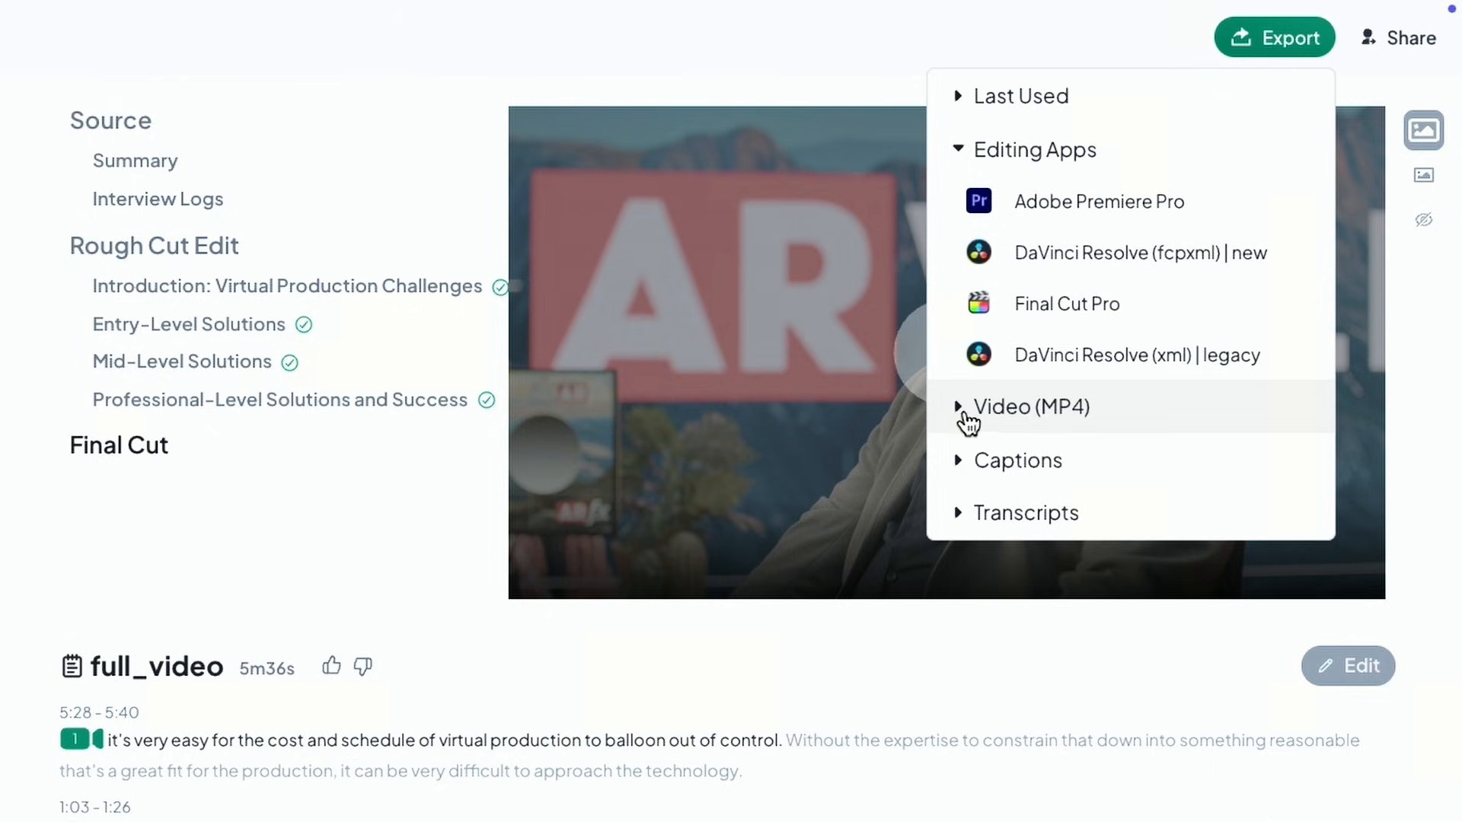
{"action": "left_click", "coordinate": [967, 419]}
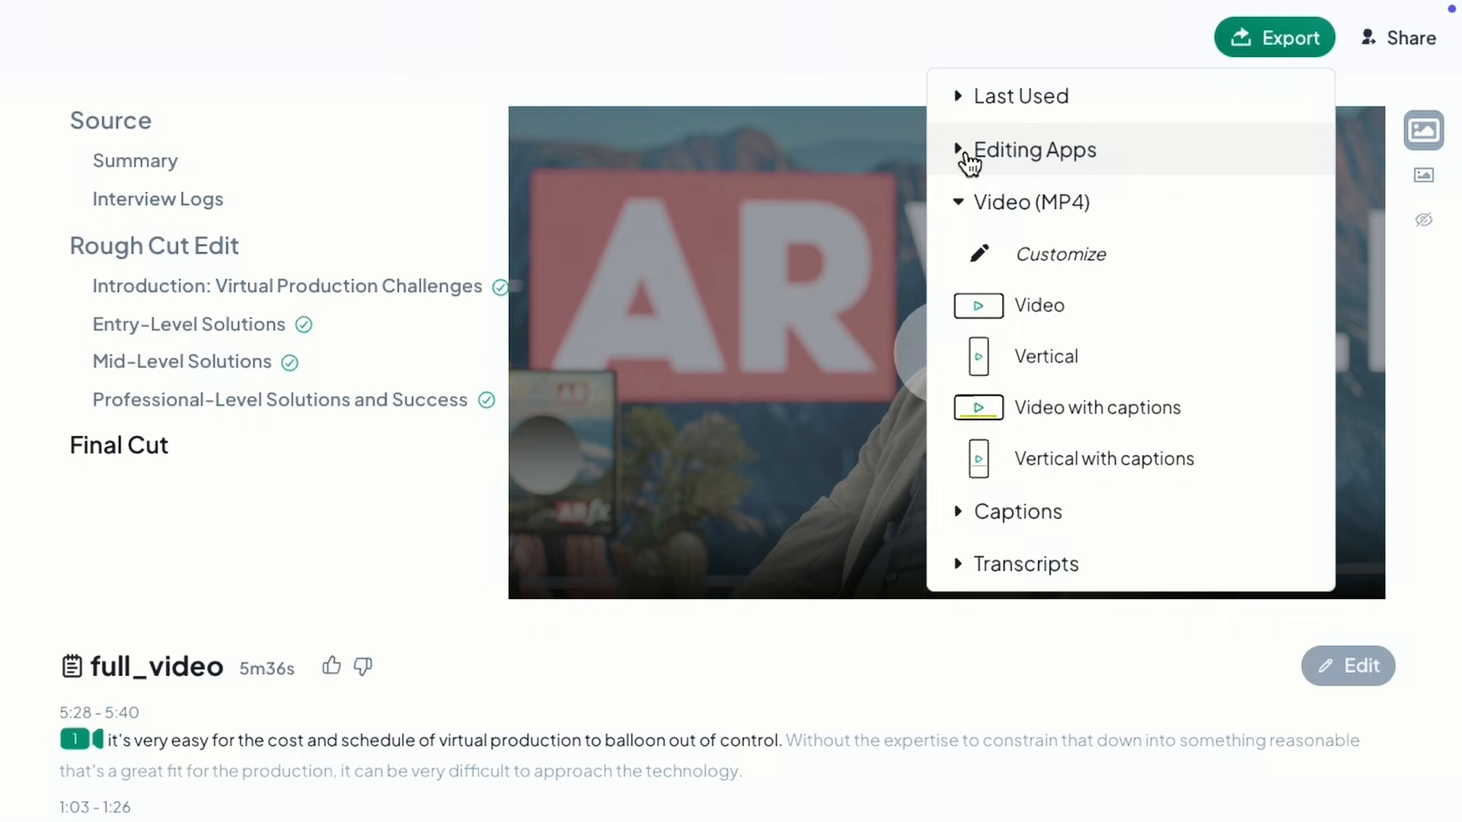
{"action": "left_click", "coordinate": [969, 156]}
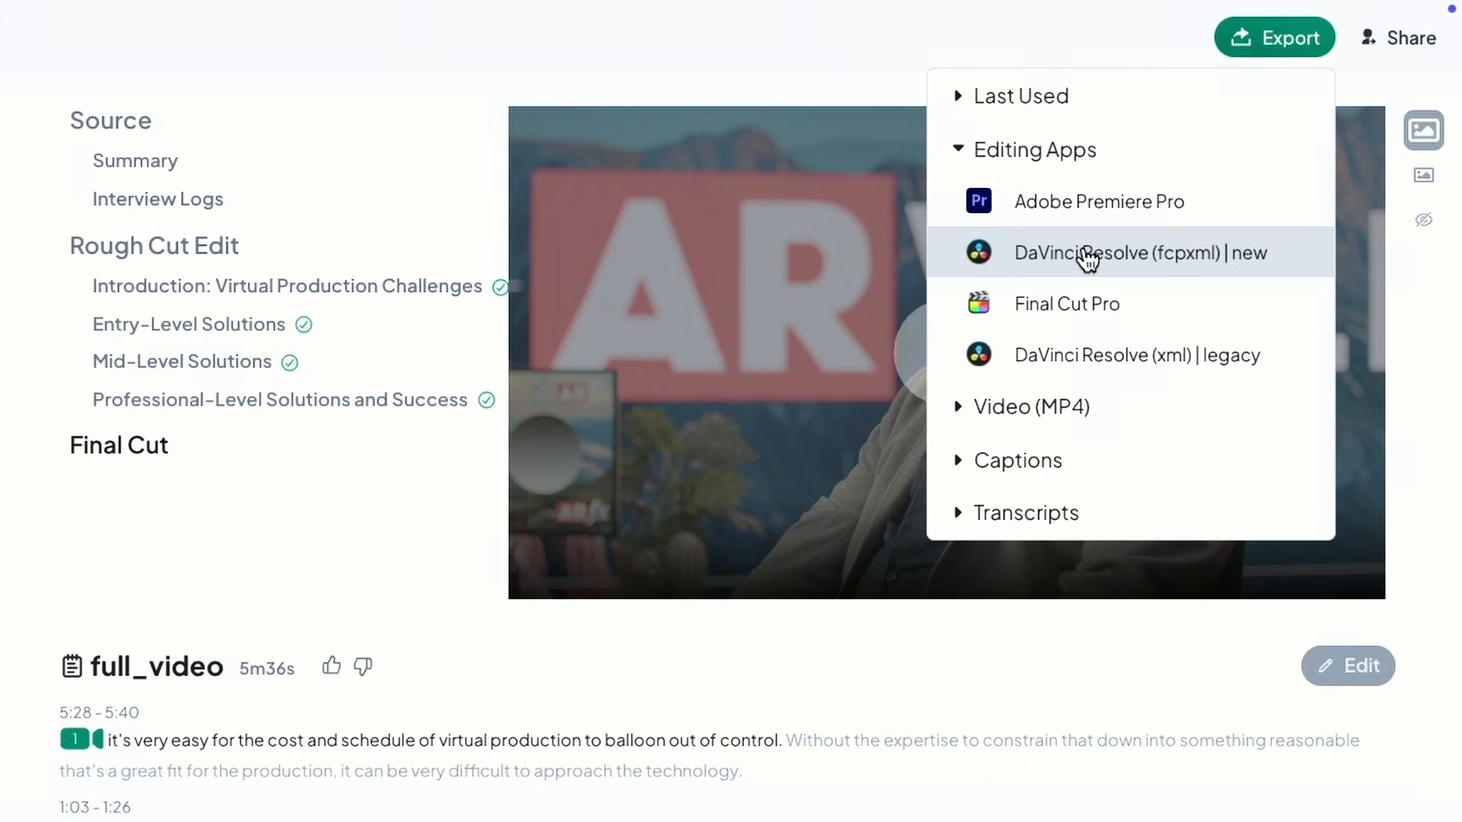
{"action": "left_click", "coordinate": [1088, 259]}
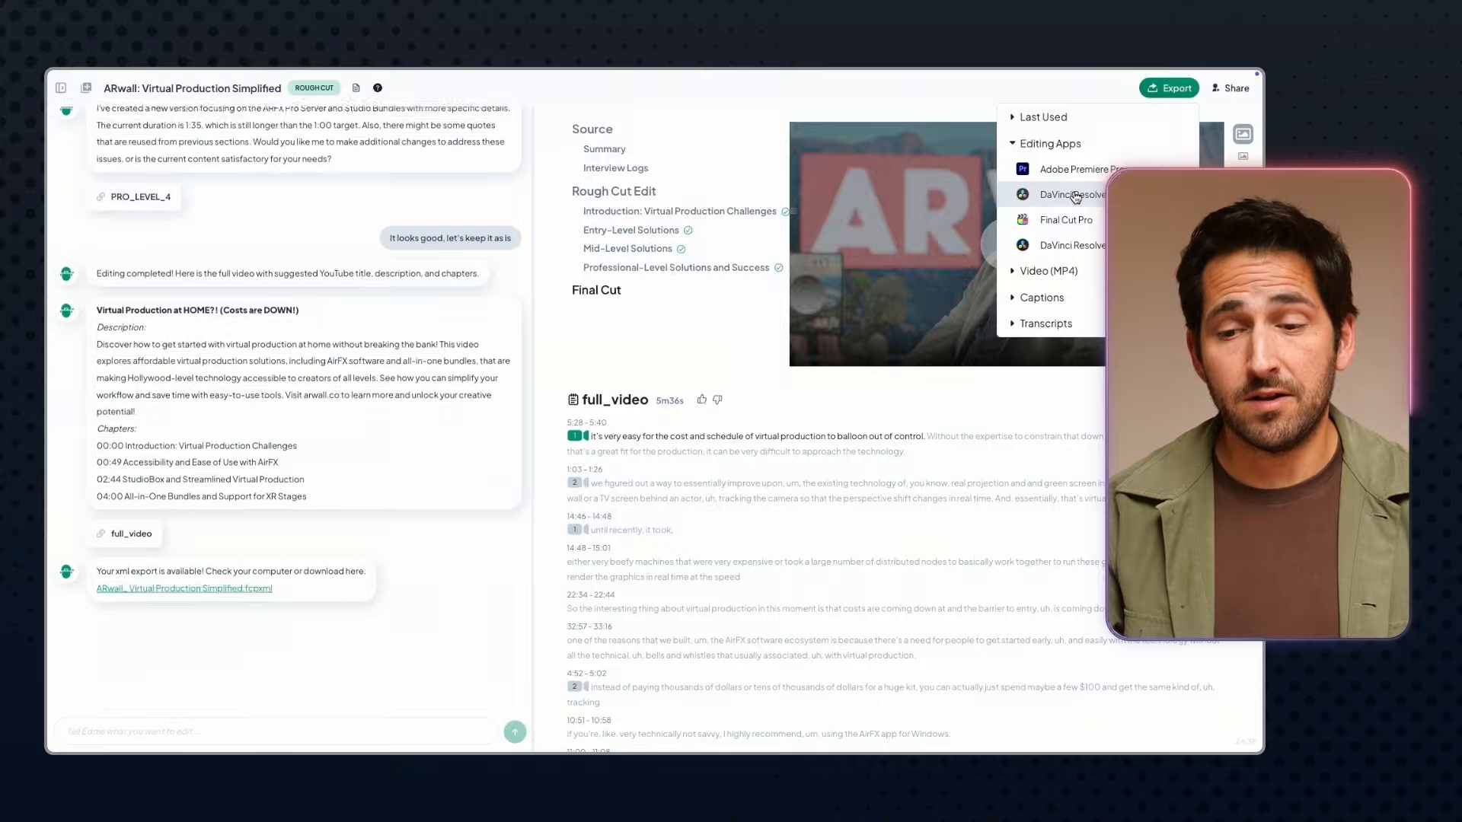
{"action": "left_click", "coordinate": [1074, 194]}
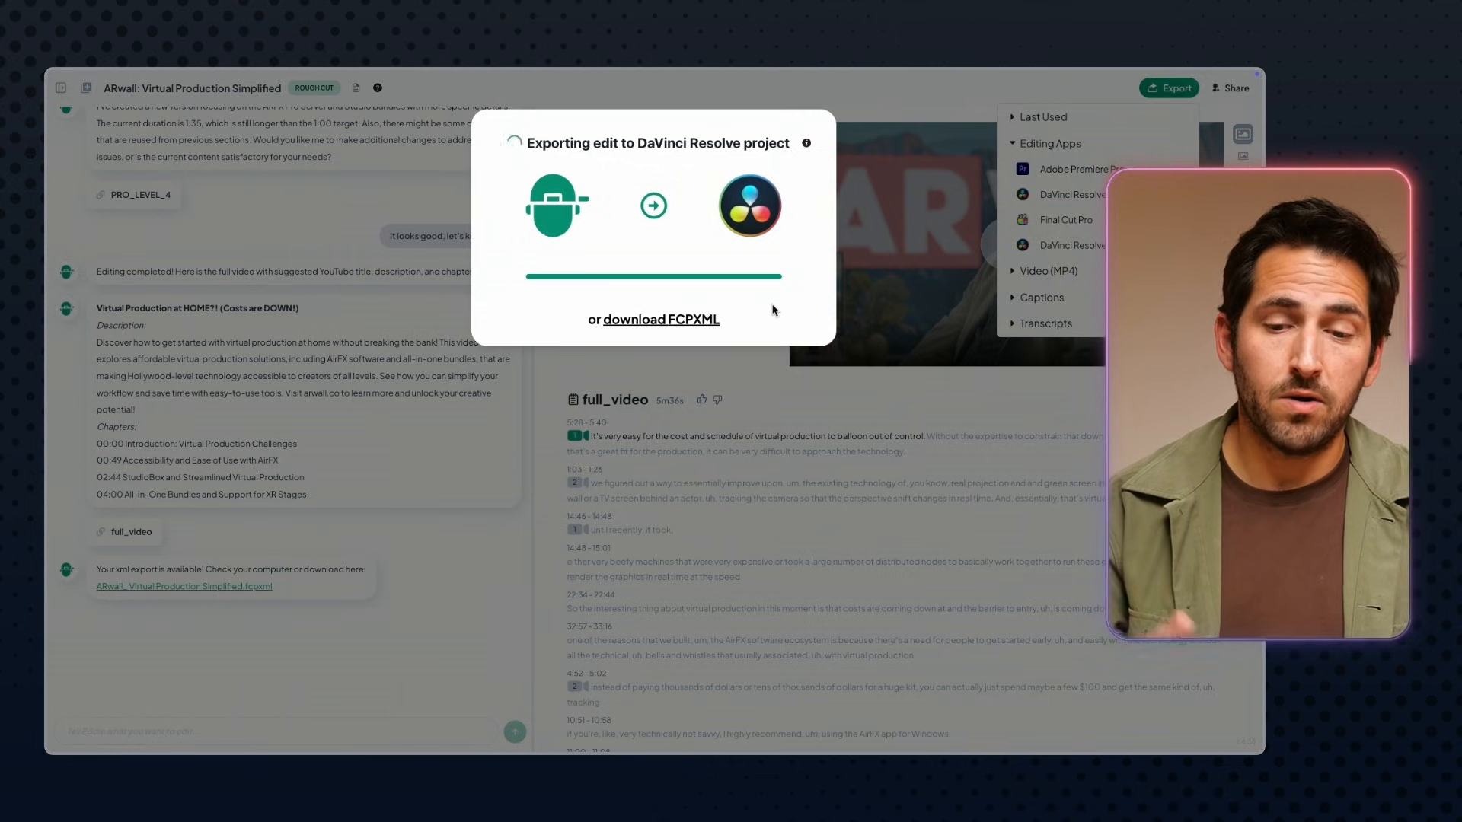
- Switch to DaVinci Resolve, open the exported ARwall Virtual Production Simplified timeline and move the playhead to about 01:01:47
{"action": "key", "text": "super+Tab"}
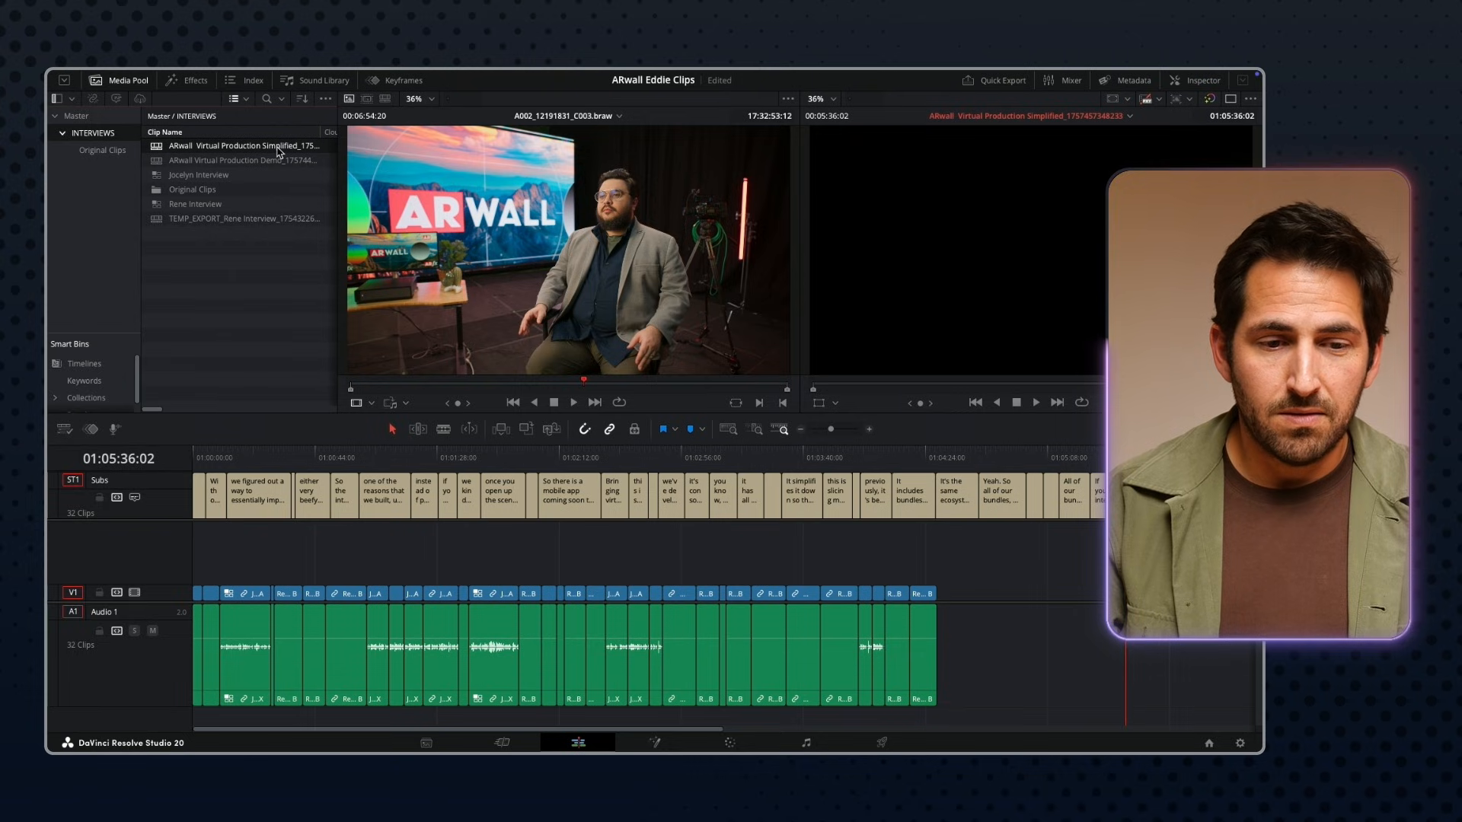
{"action": "key", "text": "super+Tab"}
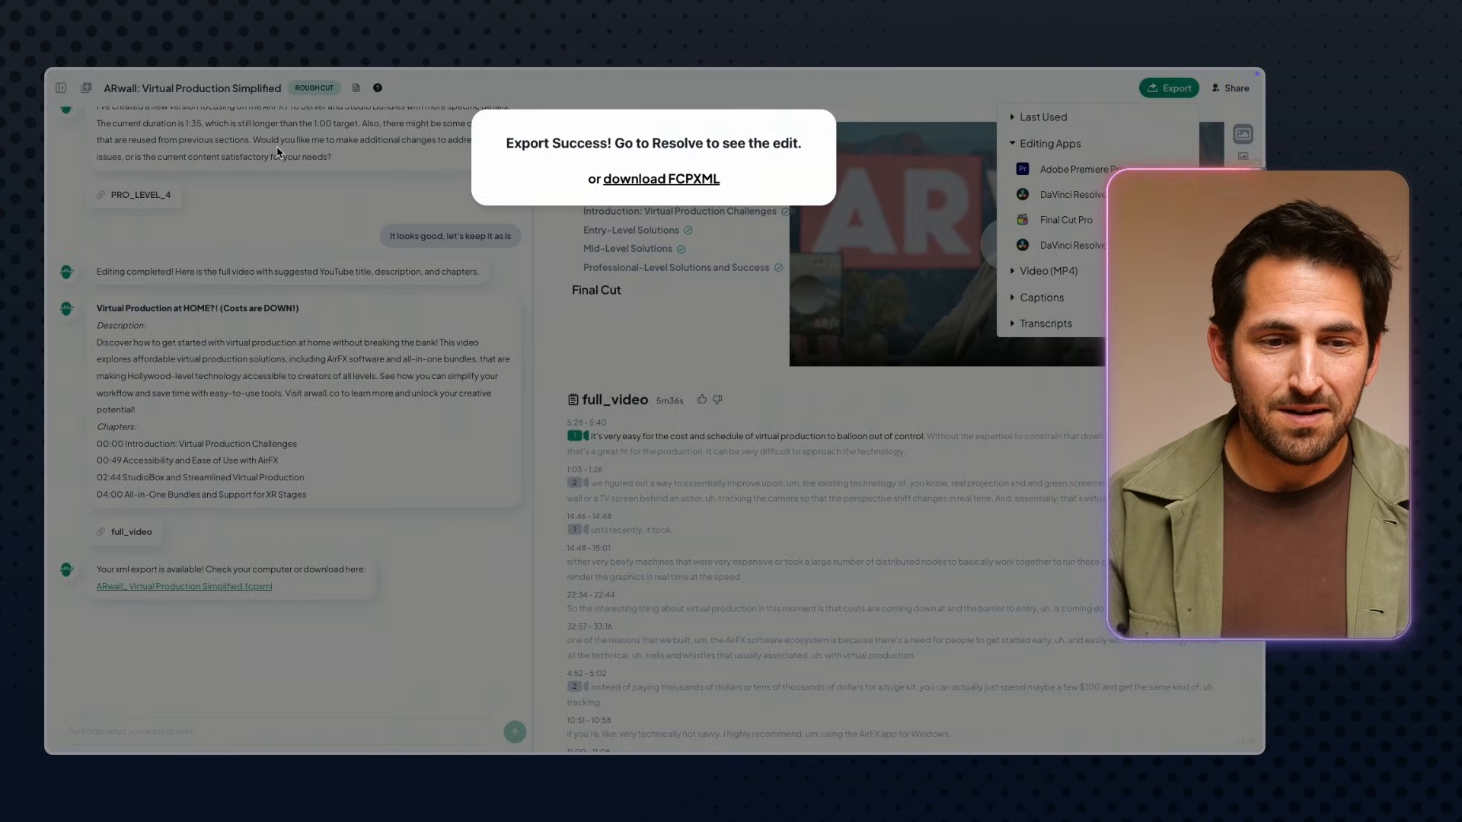
{"action": "key", "text": "super+Tab"}
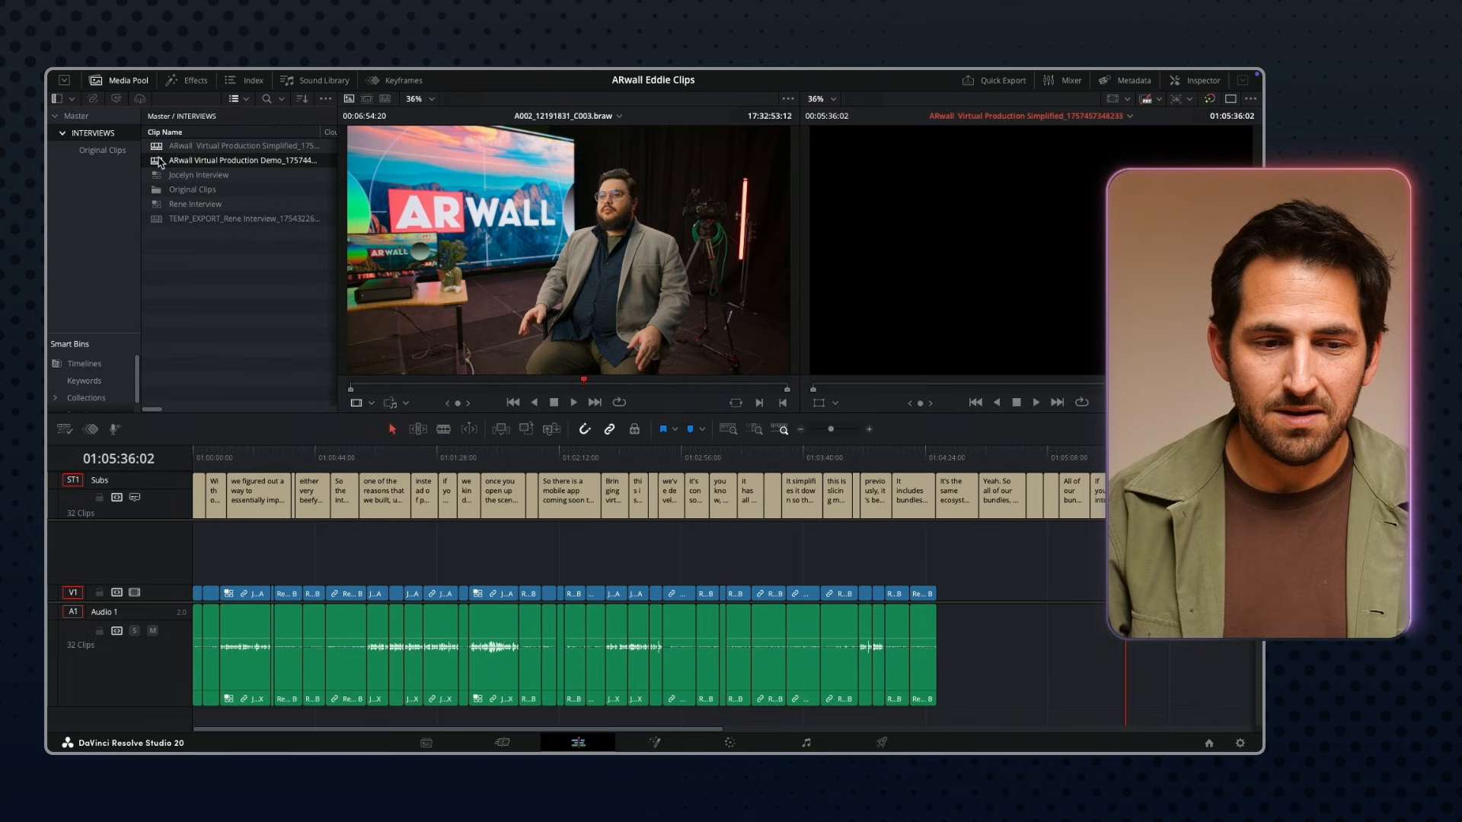
{"action": "double_click", "coordinate": [158, 159]}
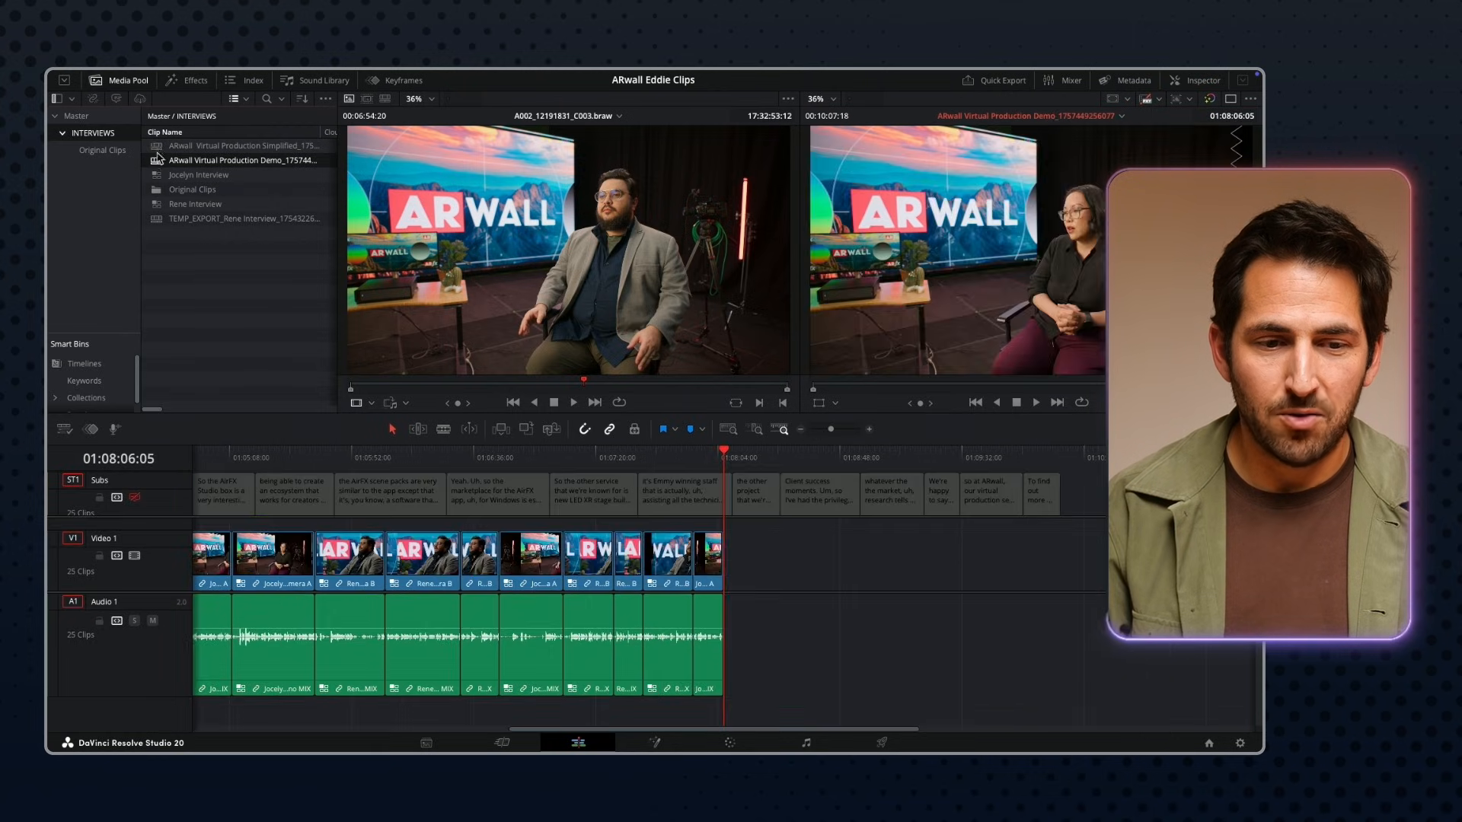
{"action": "double_click", "coordinate": [158, 147]}
{"action": "left_click_drag", "start_coordinate": [335, 462], "coordinate": [277, 466]}
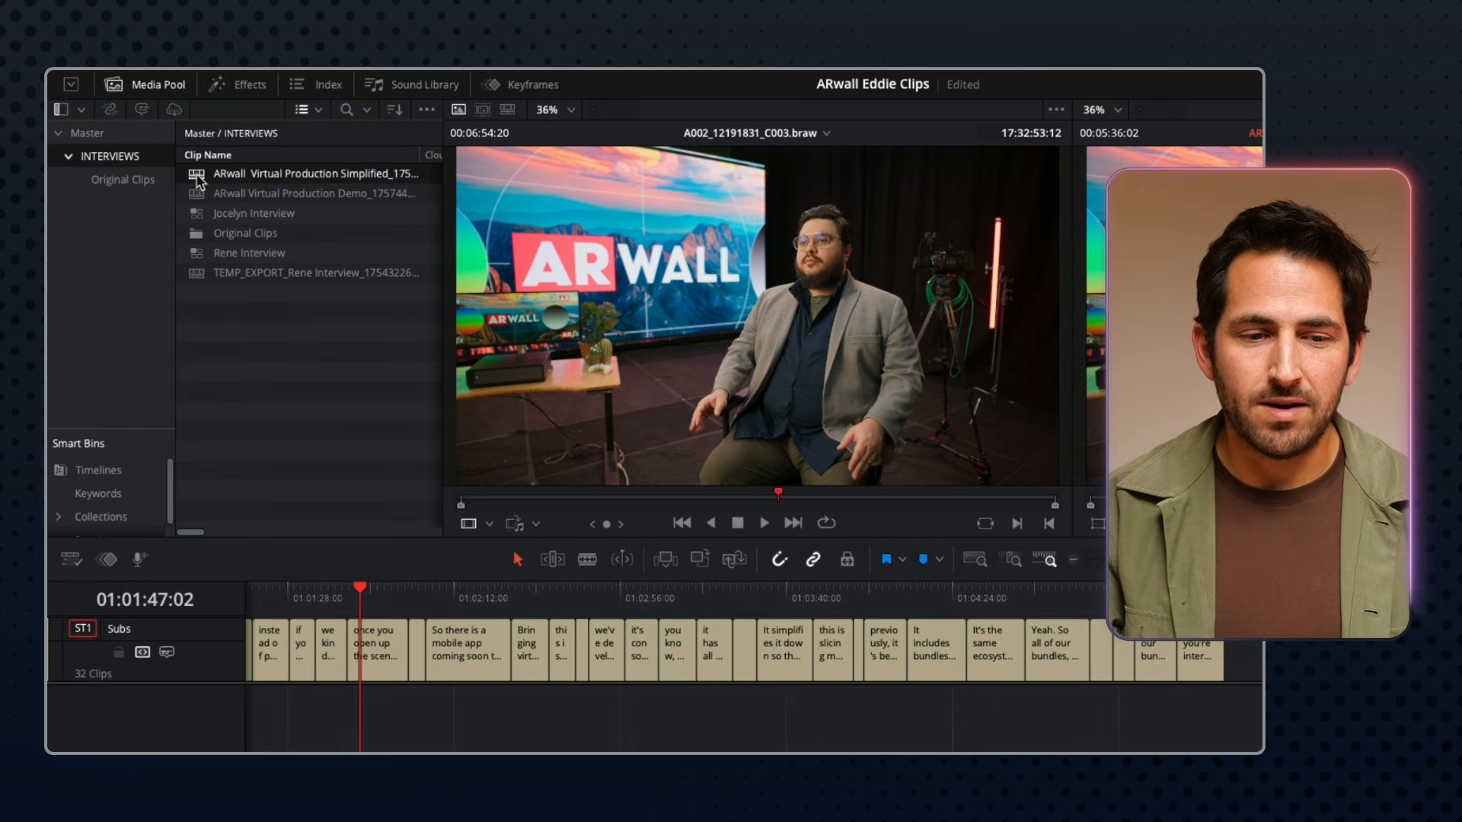
- Inspect the source clips in the Original Clips bin and return to the INTERVIEWS bin
{"action": "left_click", "coordinate": [217, 220]}
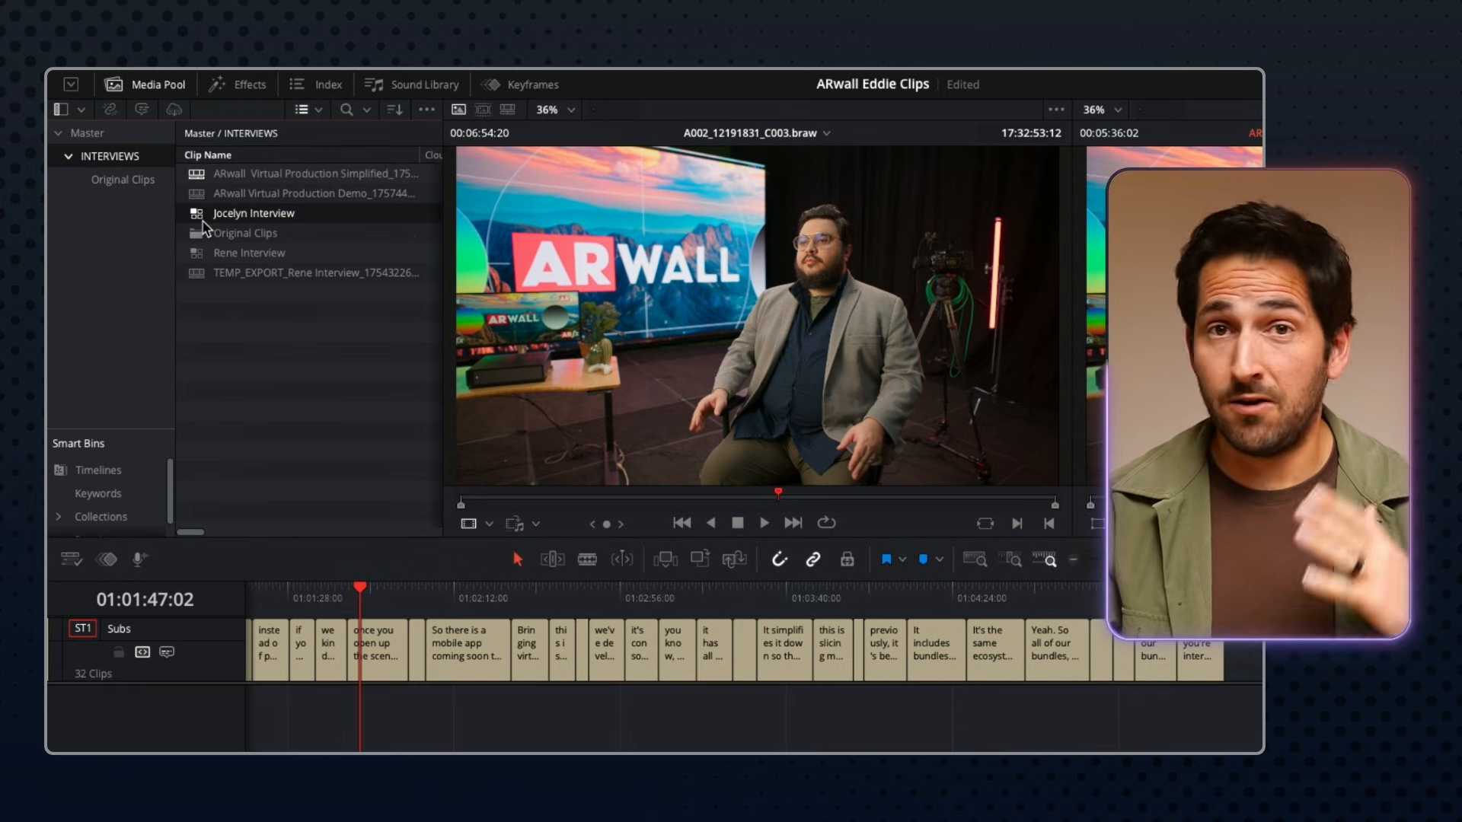
{"action": "double_click", "coordinate": [199, 238]}
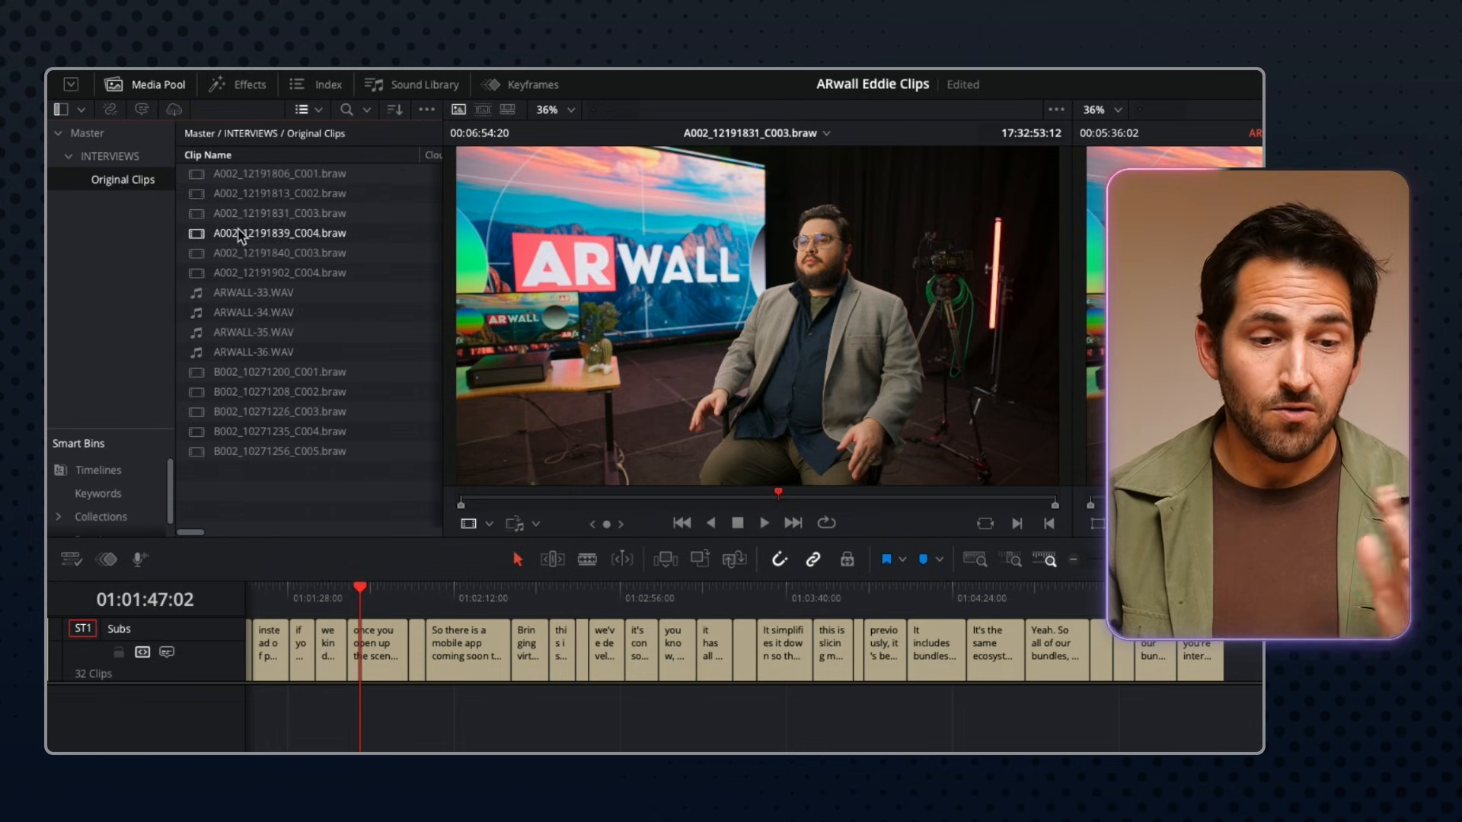
{"action": "left_click", "coordinate": [140, 155]}
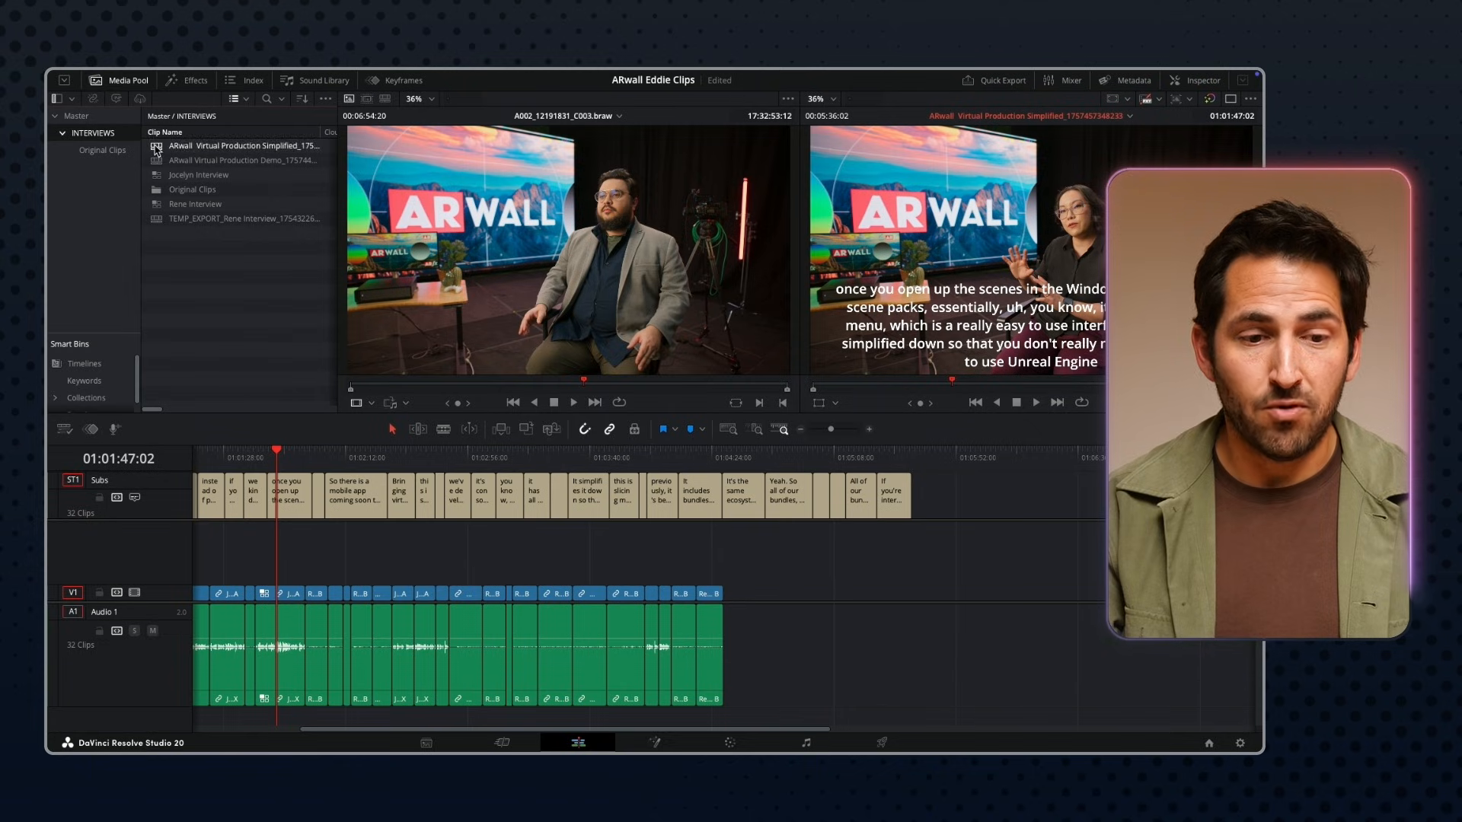
- Scrub the timeline from about 01:01:28 to 01:01:57 to check the camera angles, and turn off the Subs track display
{"action": "left_click", "coordinate": [221, 458]}
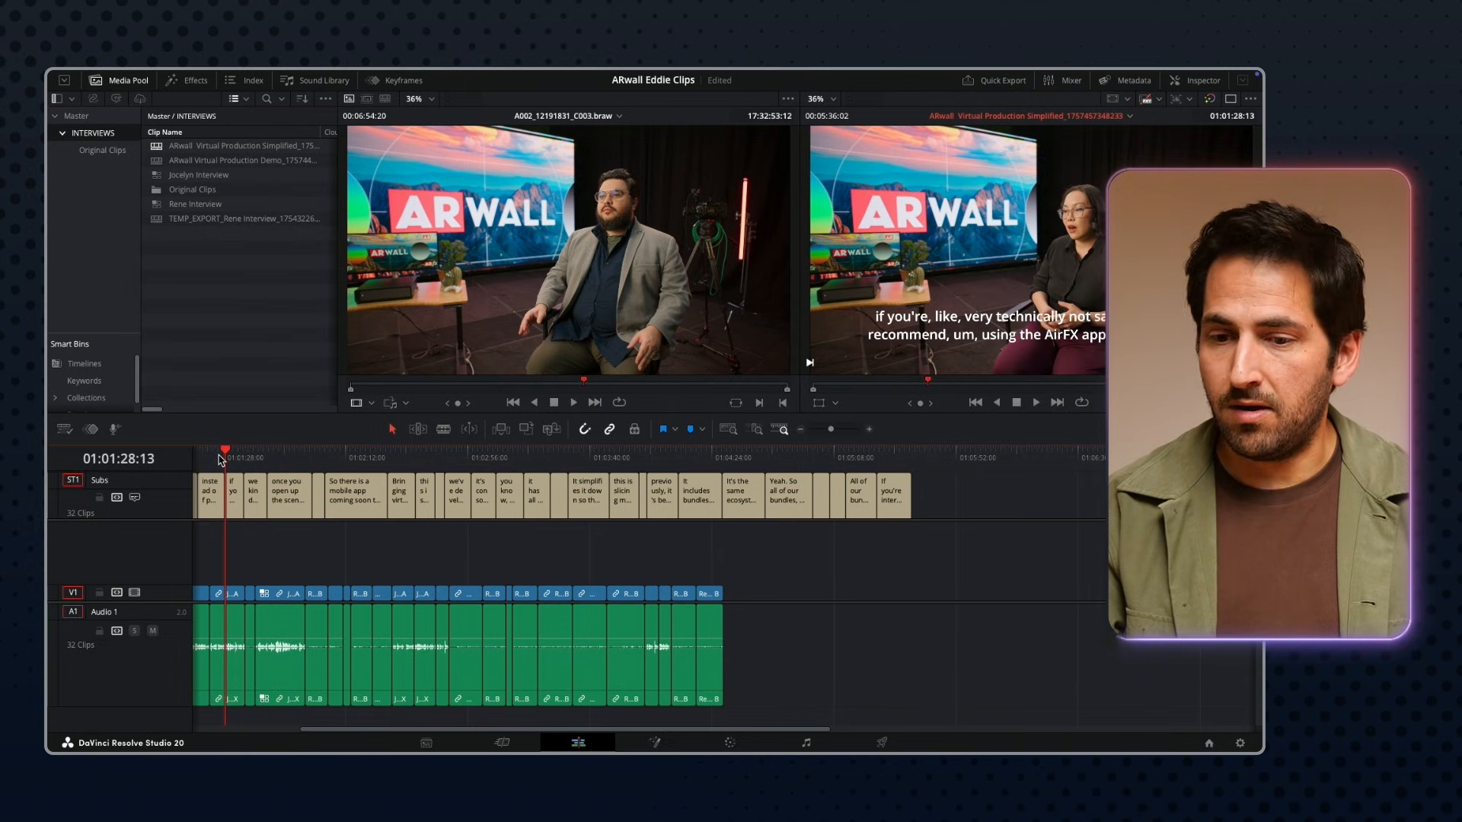
{"action": "scroll", "coordinate": [219, 460], "scroll_direction": "up", "scroll_amount": 1}
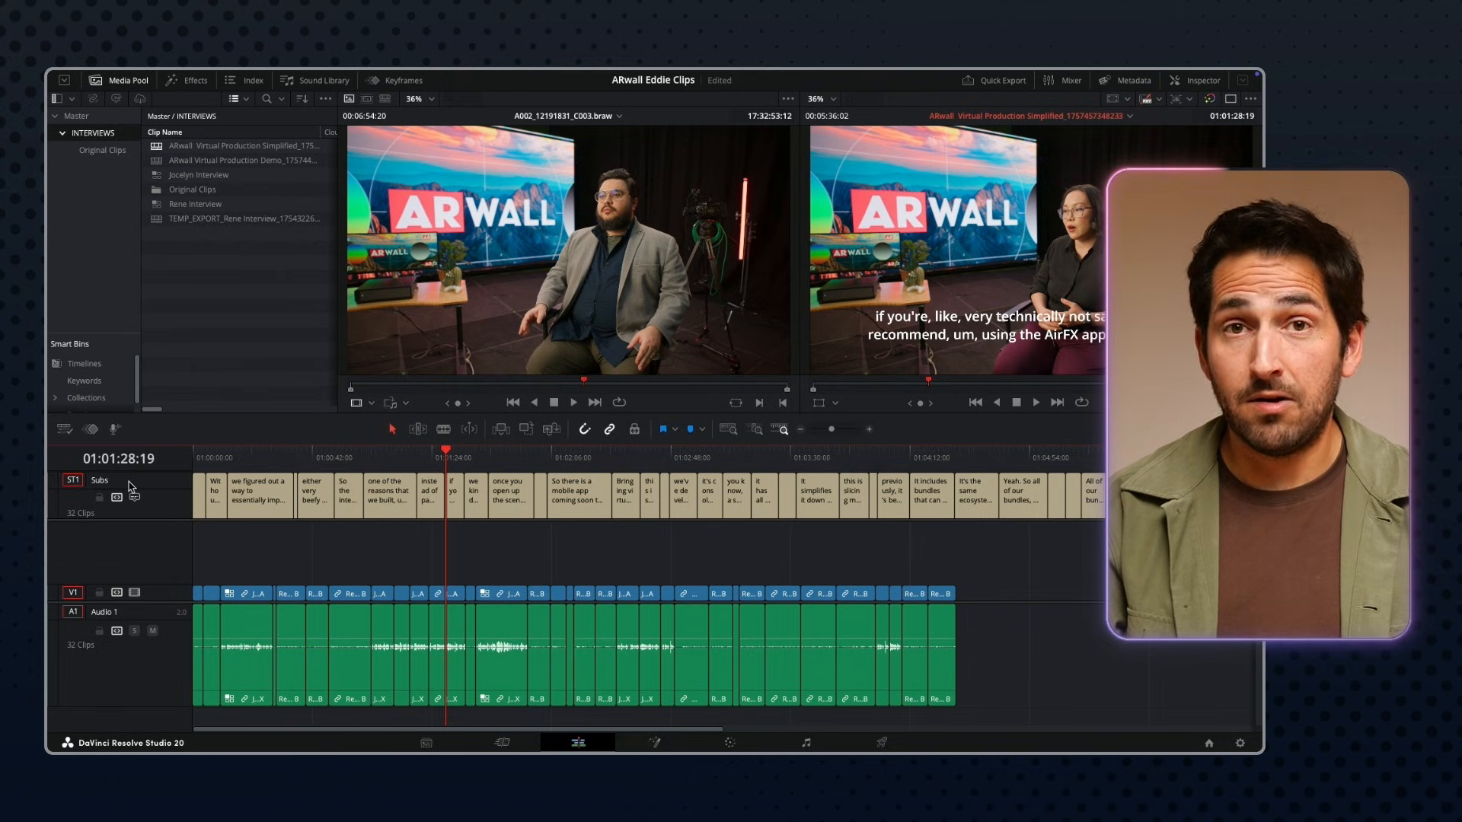
{"action": "left_click_drag", "start_coordinate": [448, 458], "coordinate": [526, 459]}
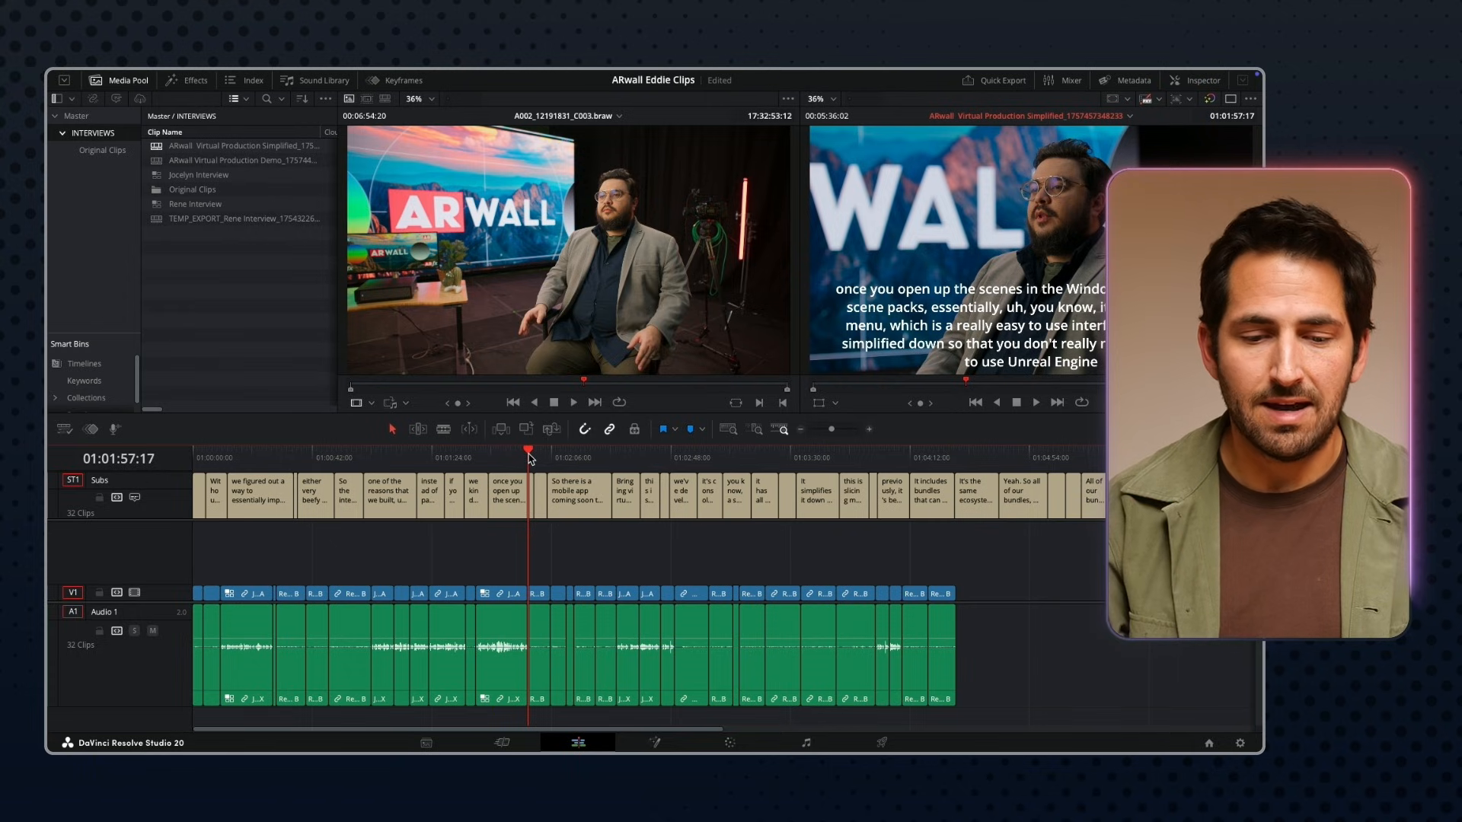
{"action": "left_click", "coordinate": [134, 500]}
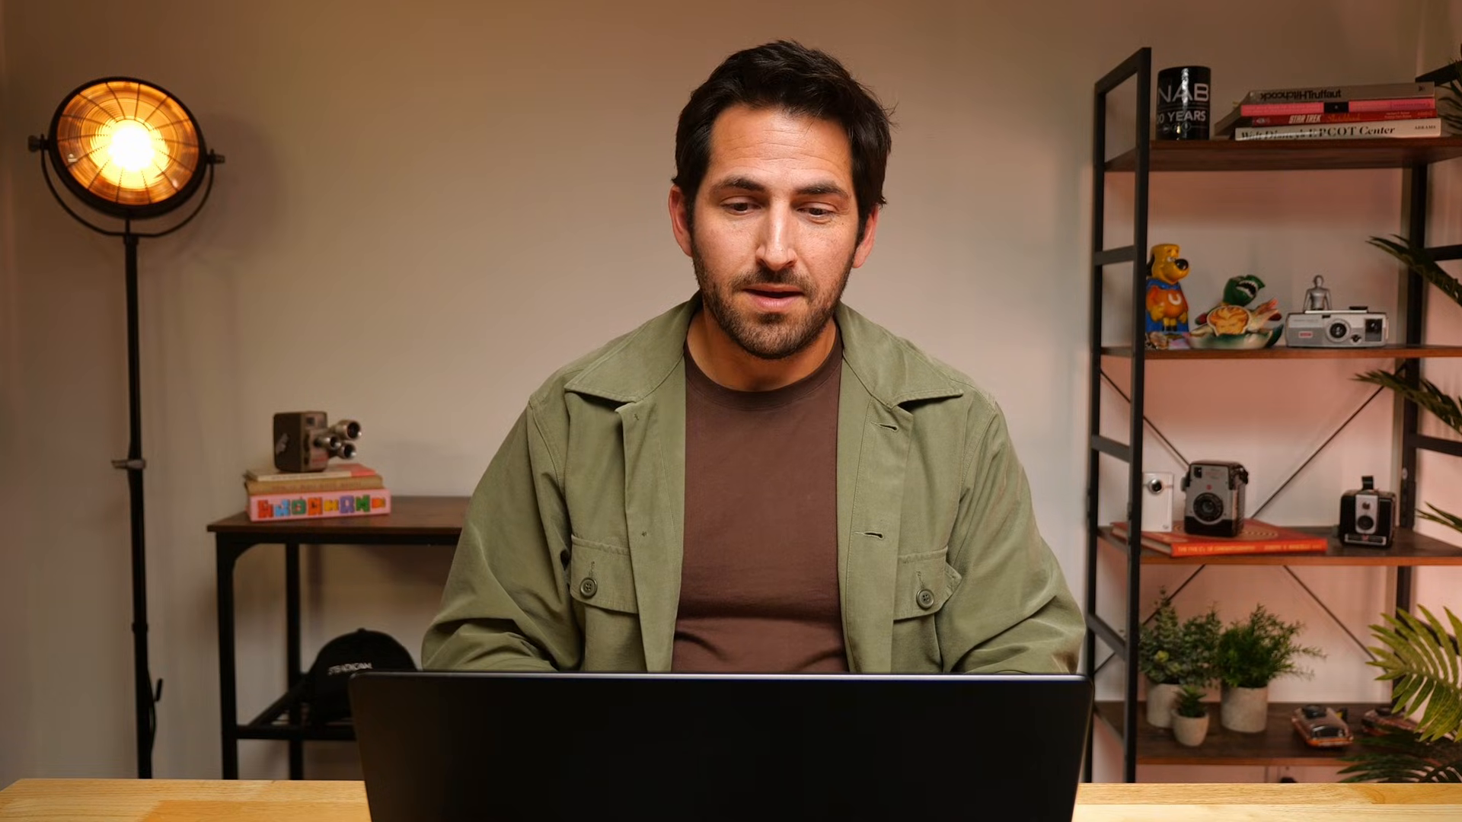